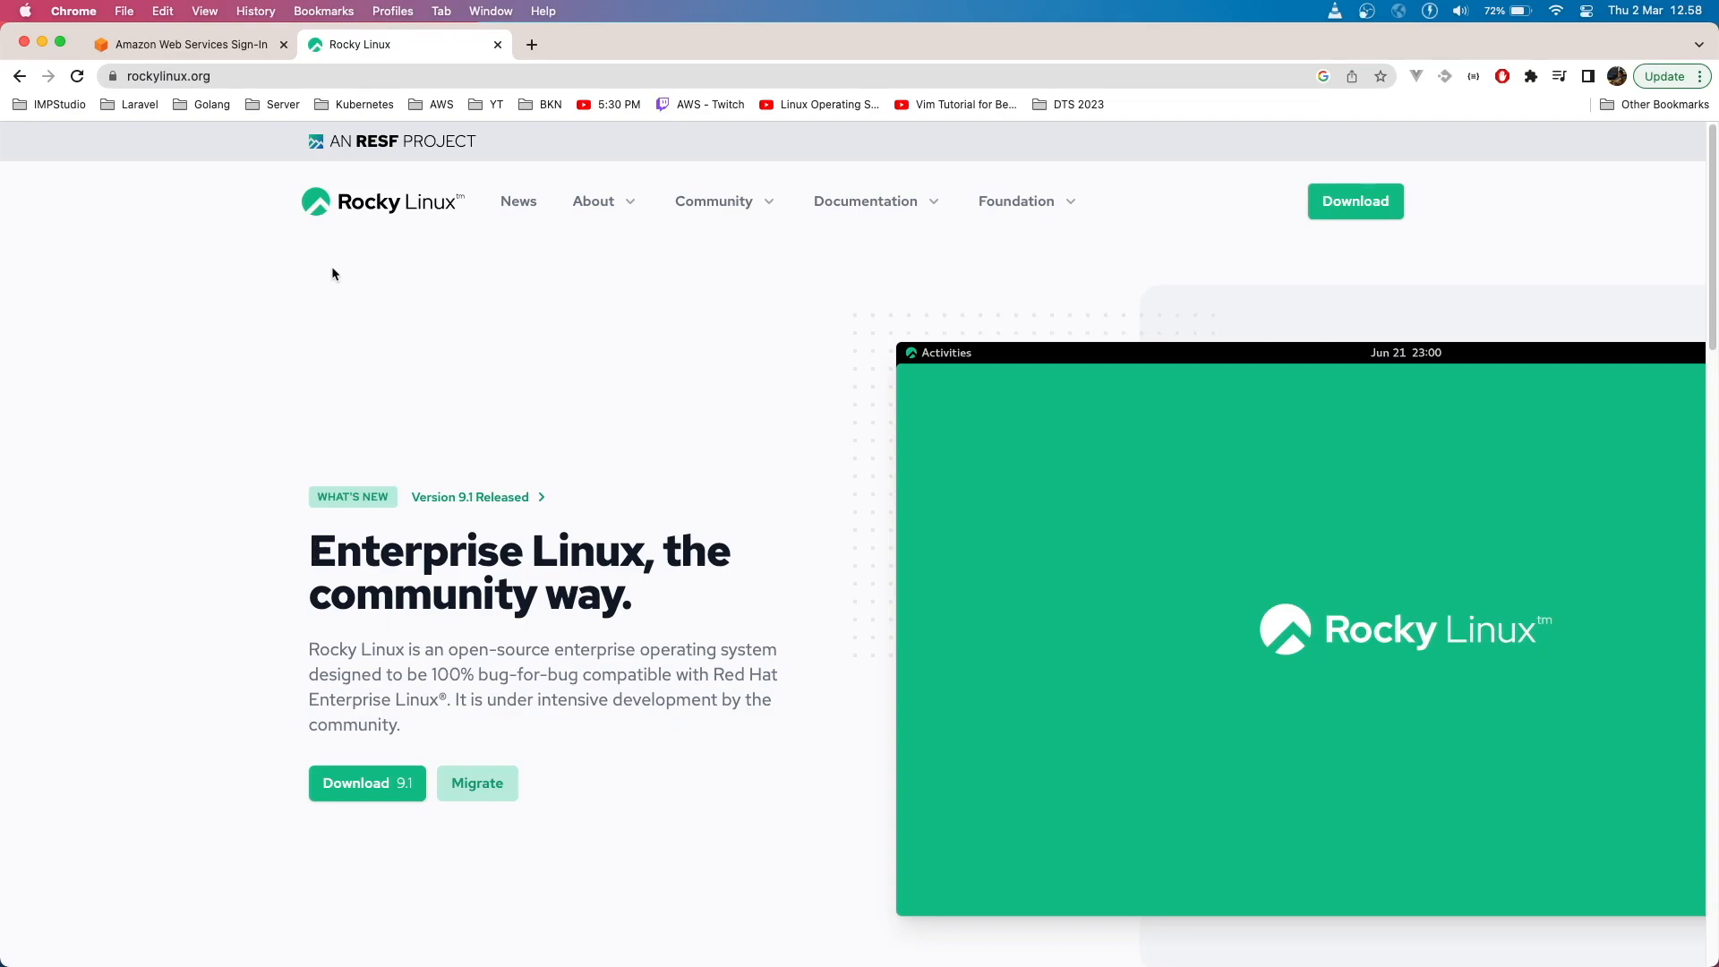
- Sign in to the AWS console as an IAM user, filling in the saved user name and account password
left_click(172, 49)
left_click(455, 394)
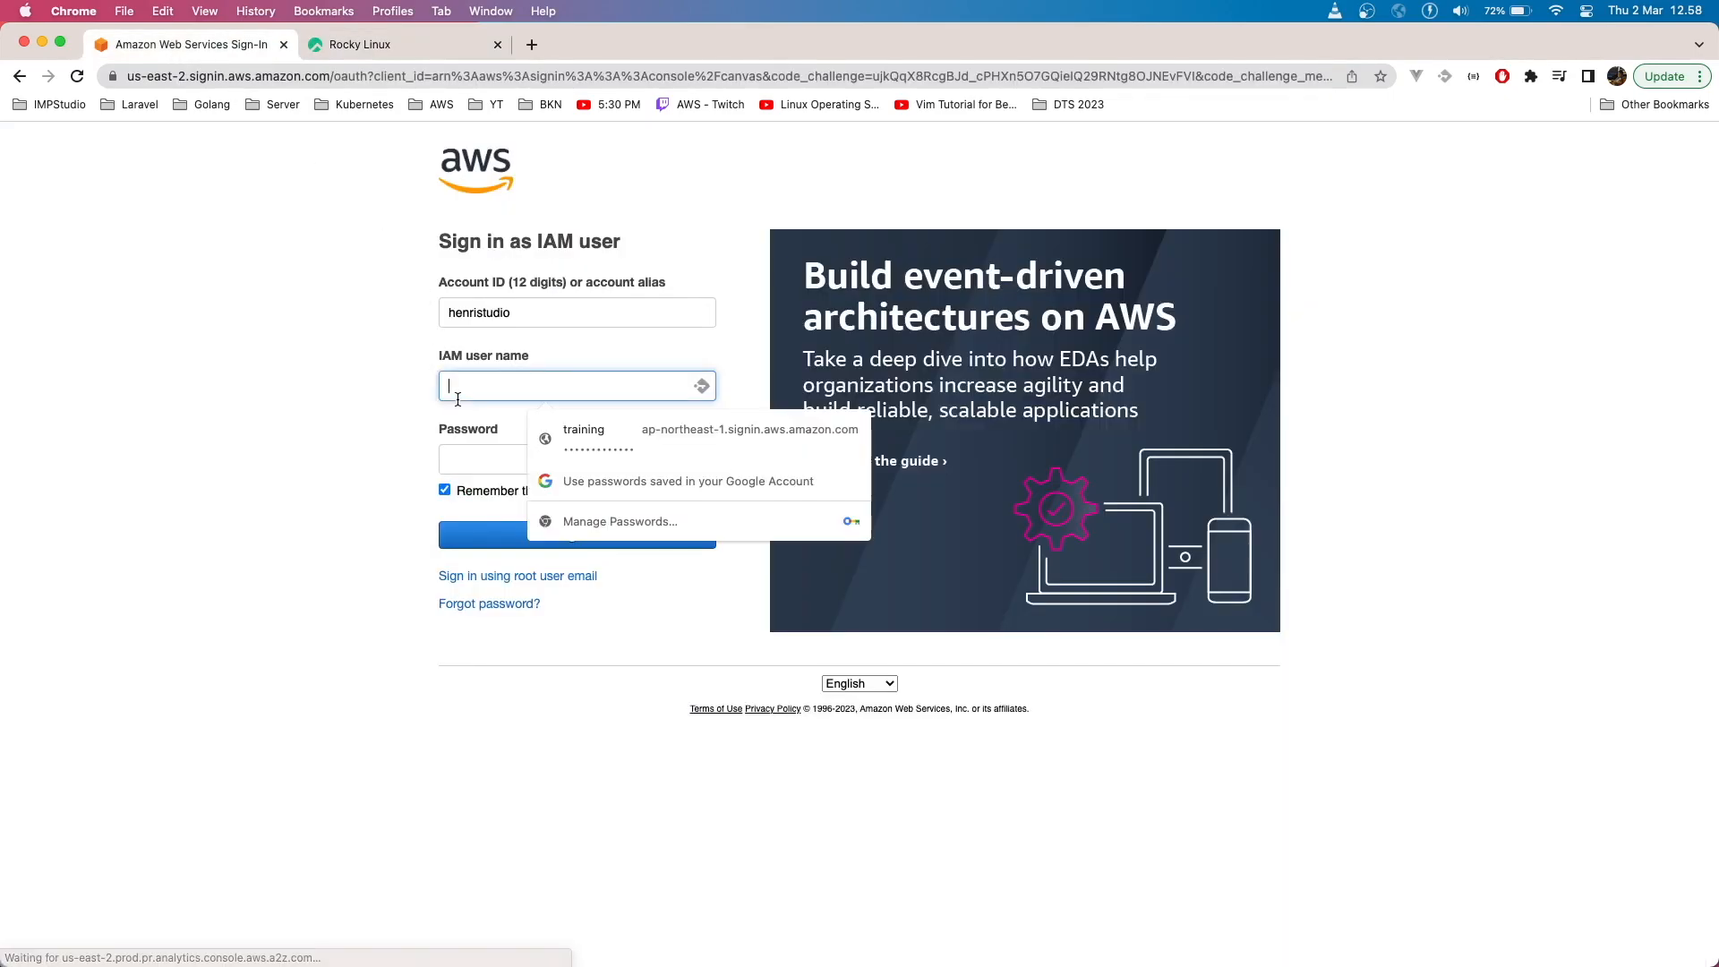
left_click(641, 430)
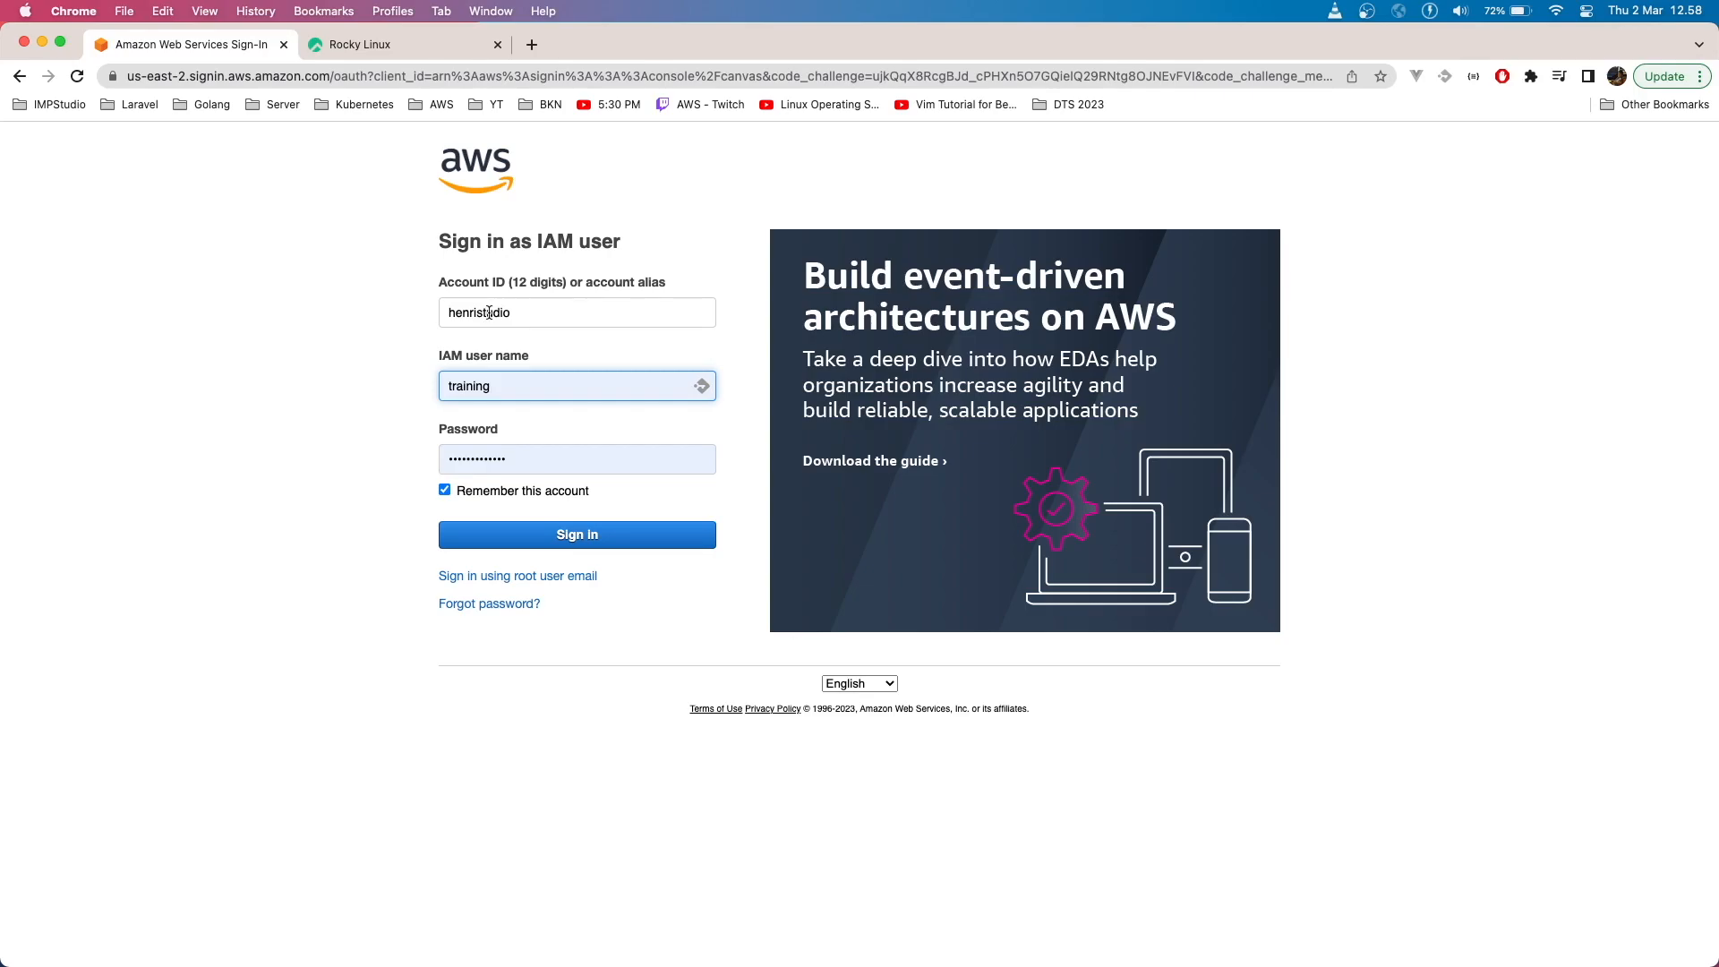
left_click(562, 534)
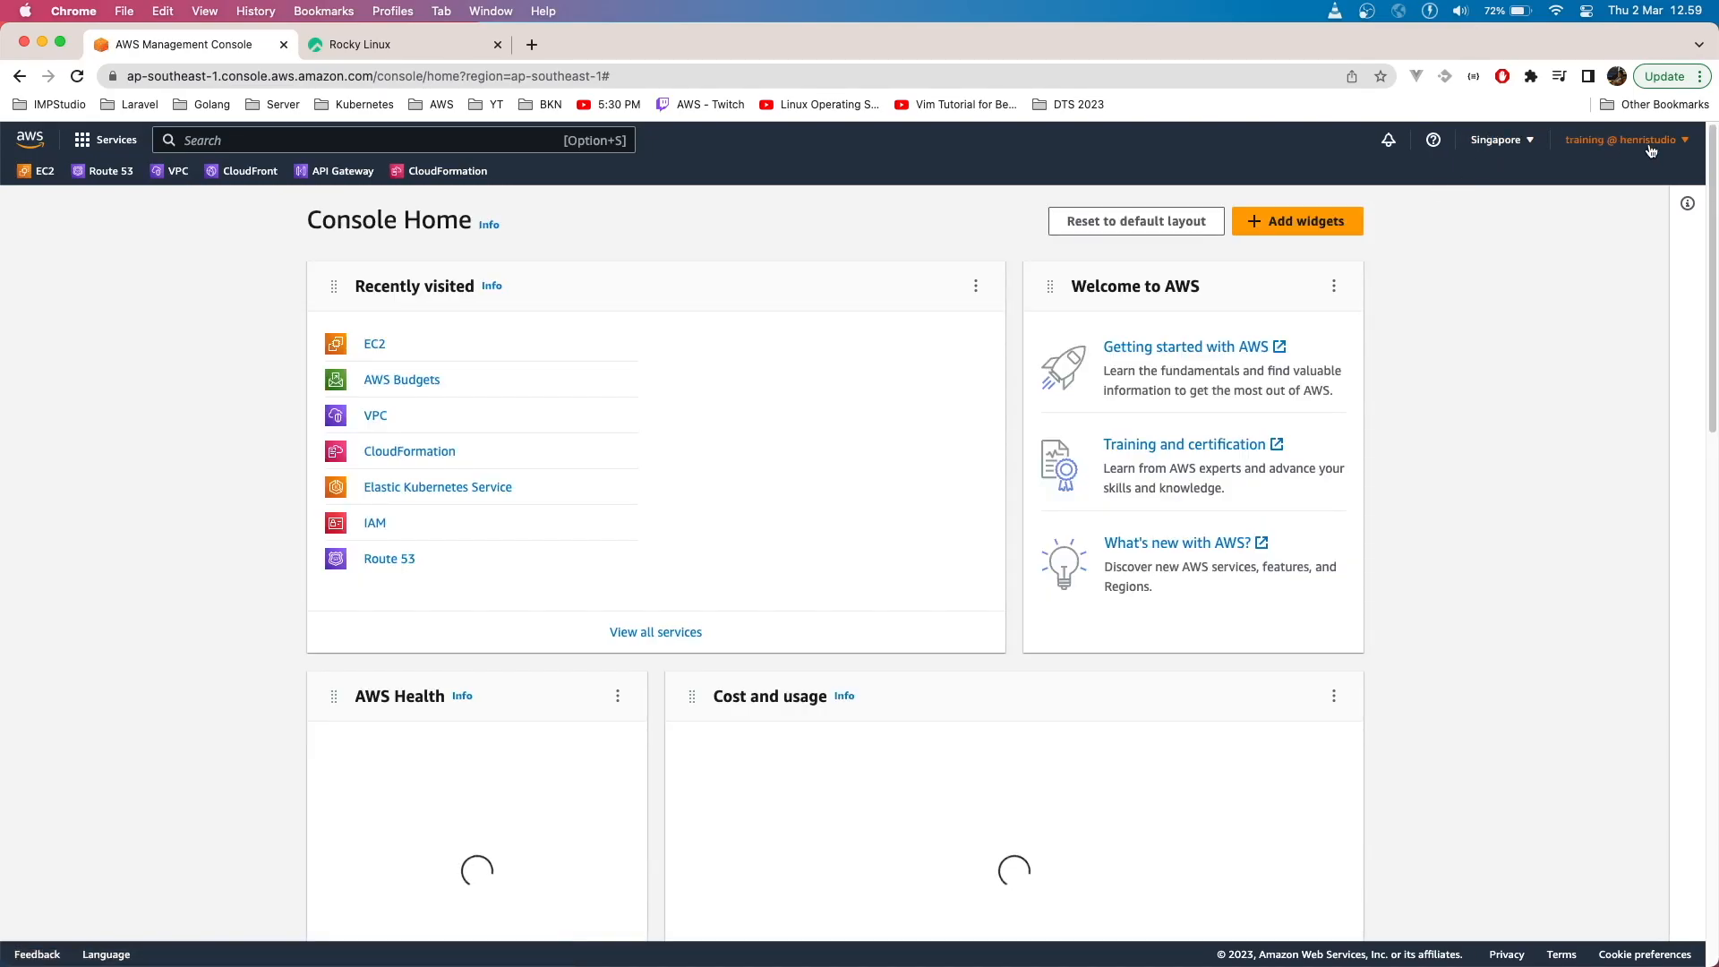
- Switch the console region to Jakarta and open the EC2 service
left_click(1504, 140)
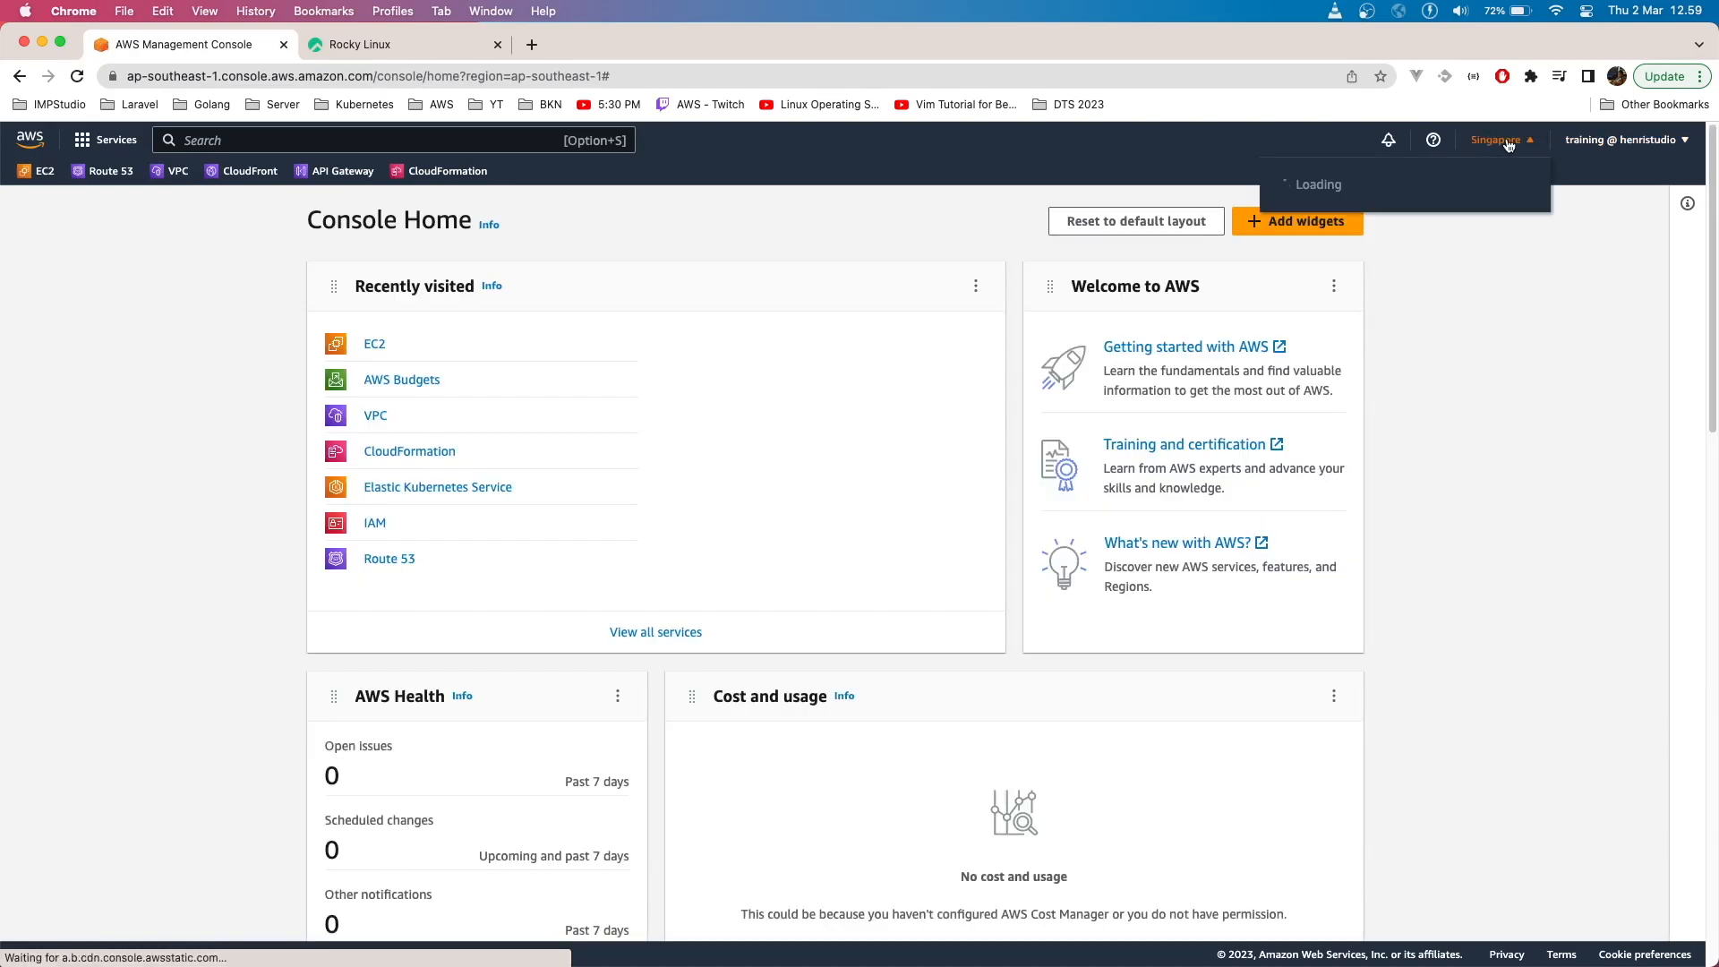
left_click(1381, 343)
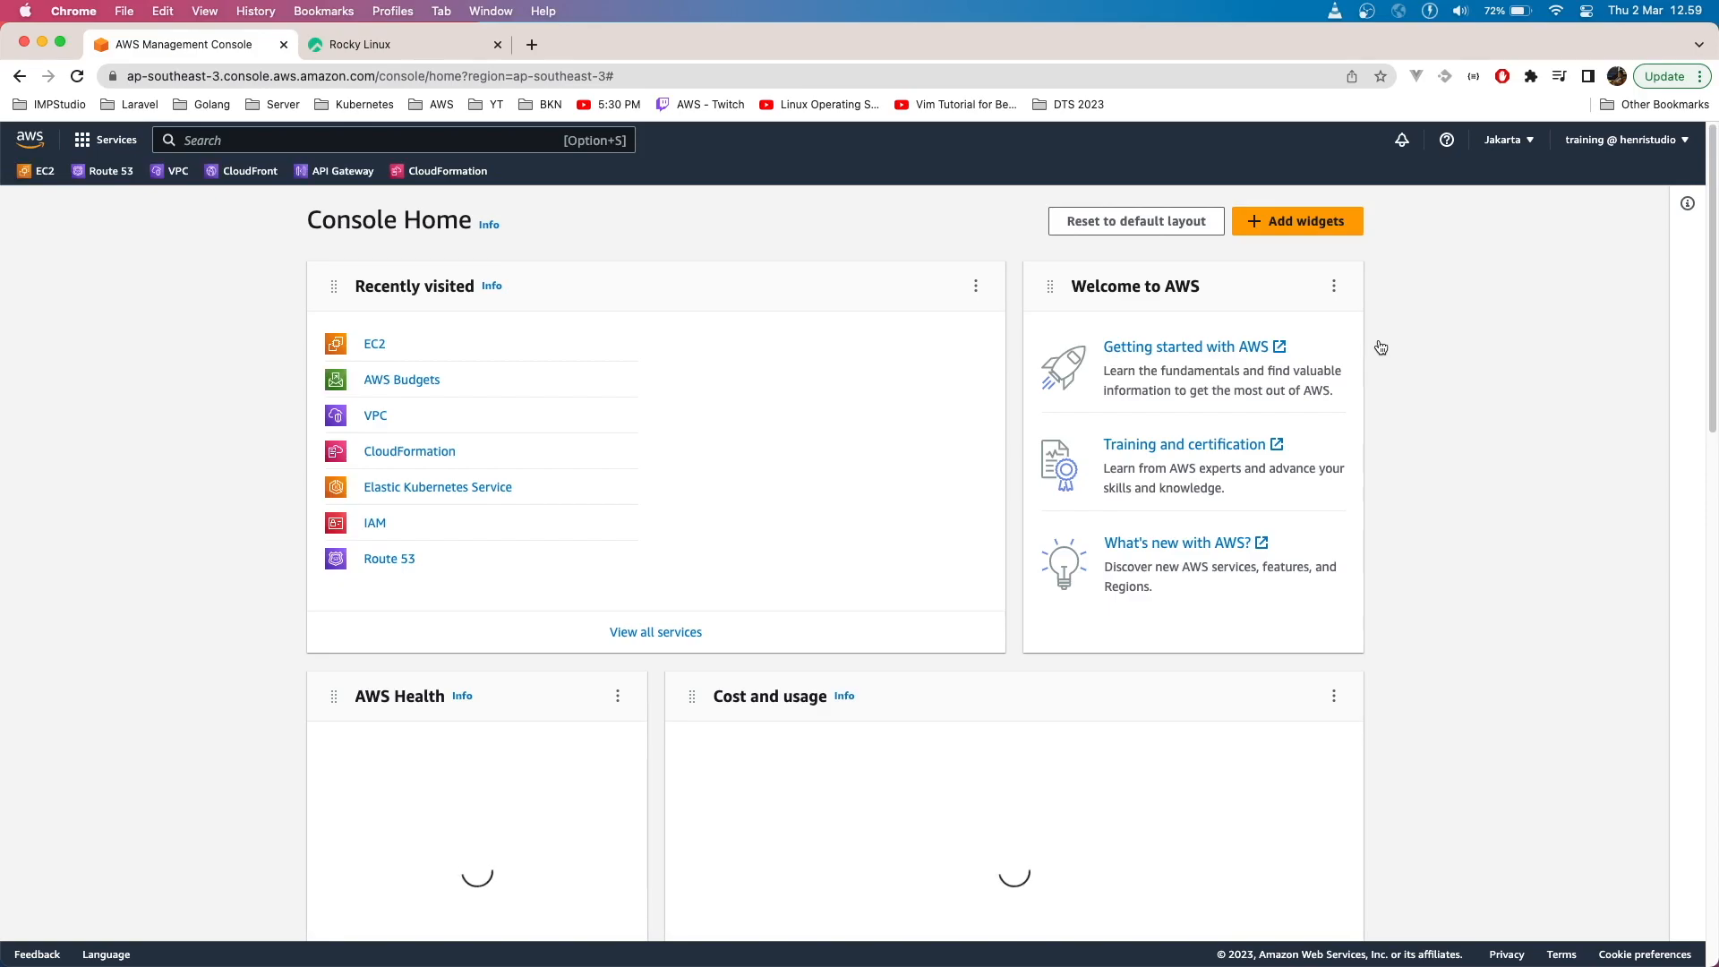
left_click(372, 345)
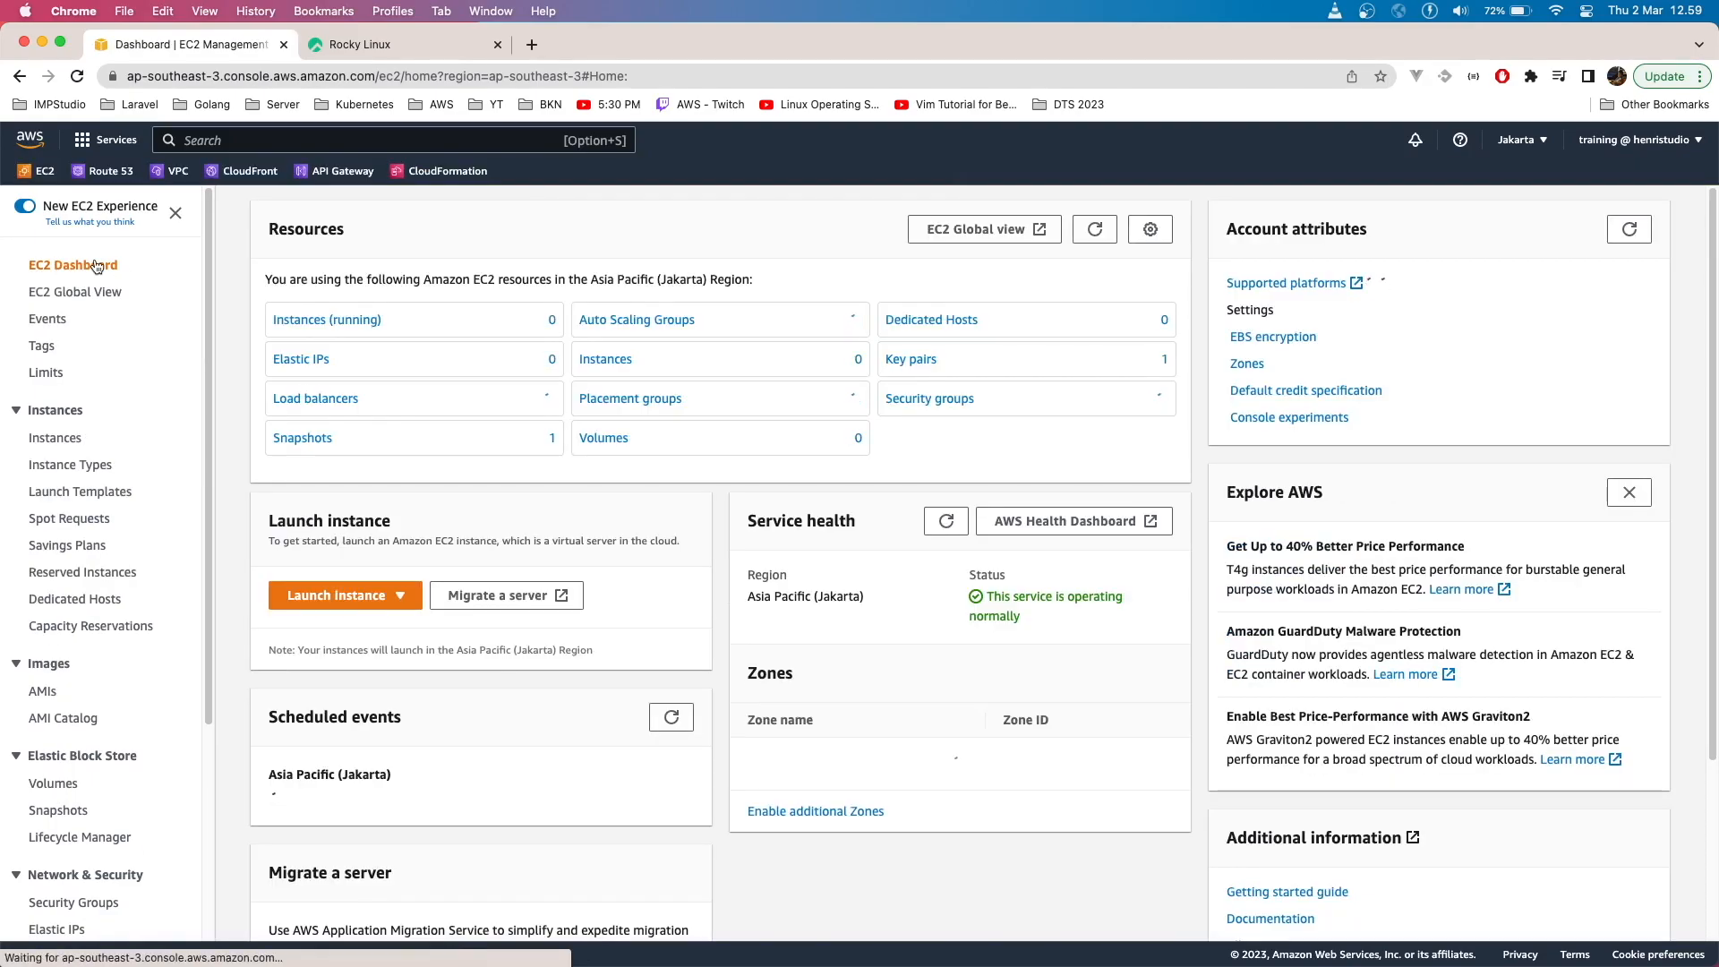
- Go to the EC2 instances list and start launching a new instance
left_click(401, 602)
left_click(401, 603)
left_click(401, 603)
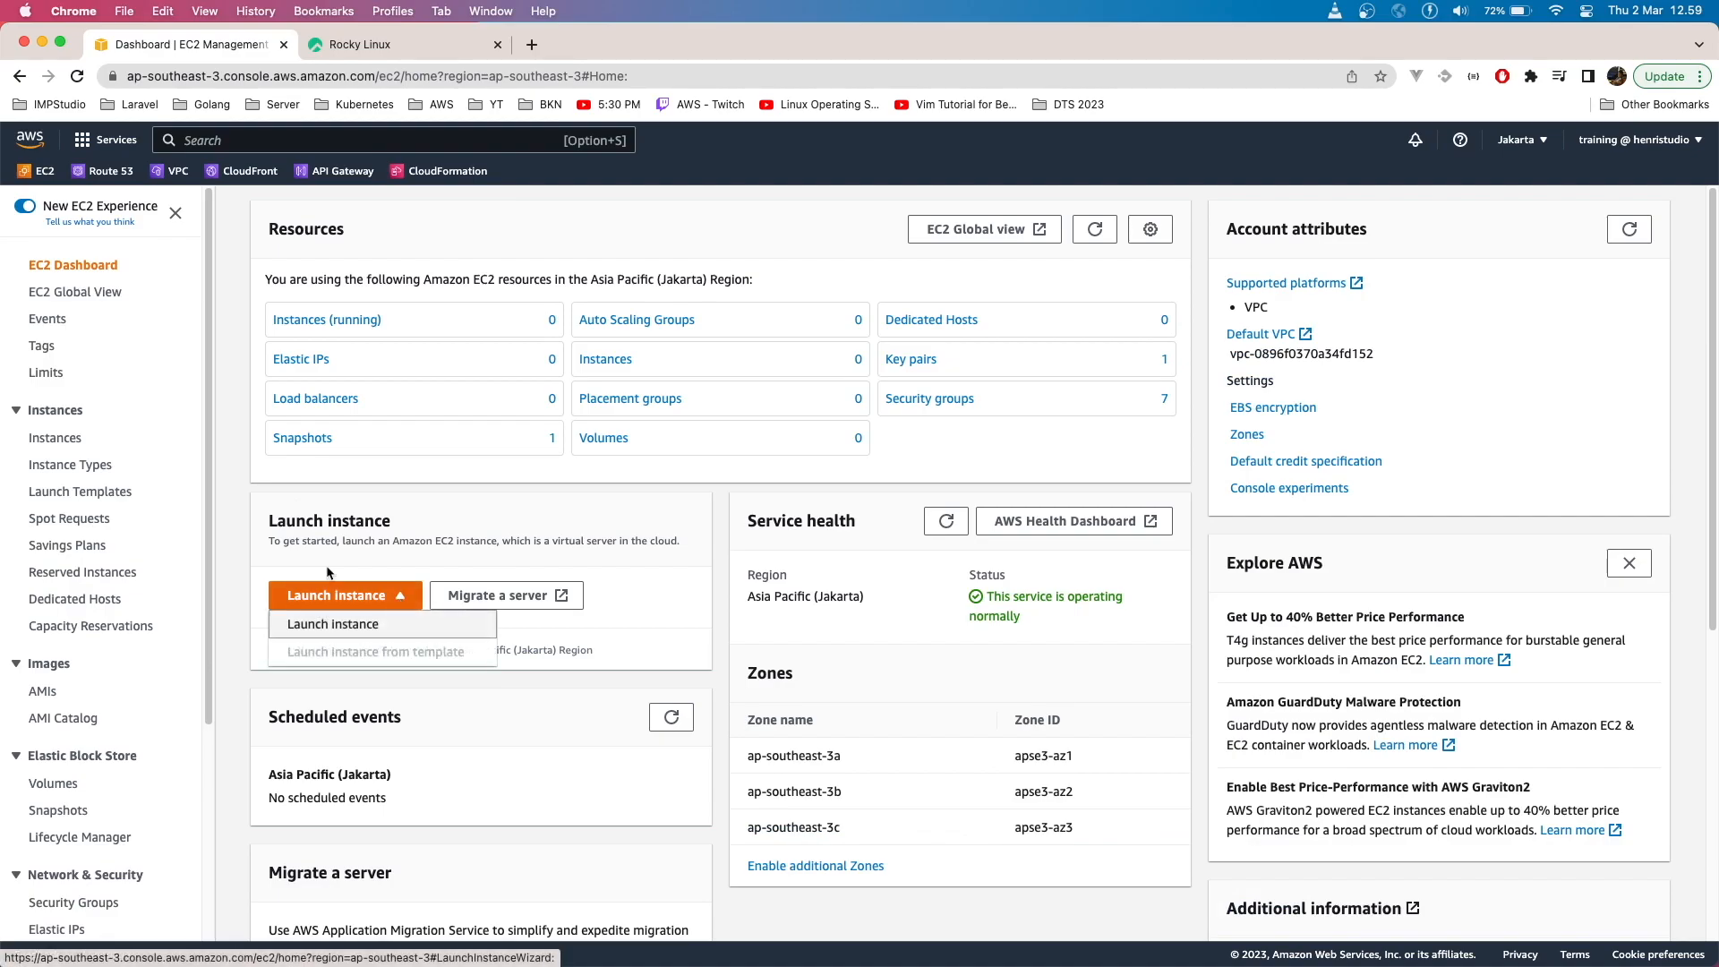
left_click(57, 440)
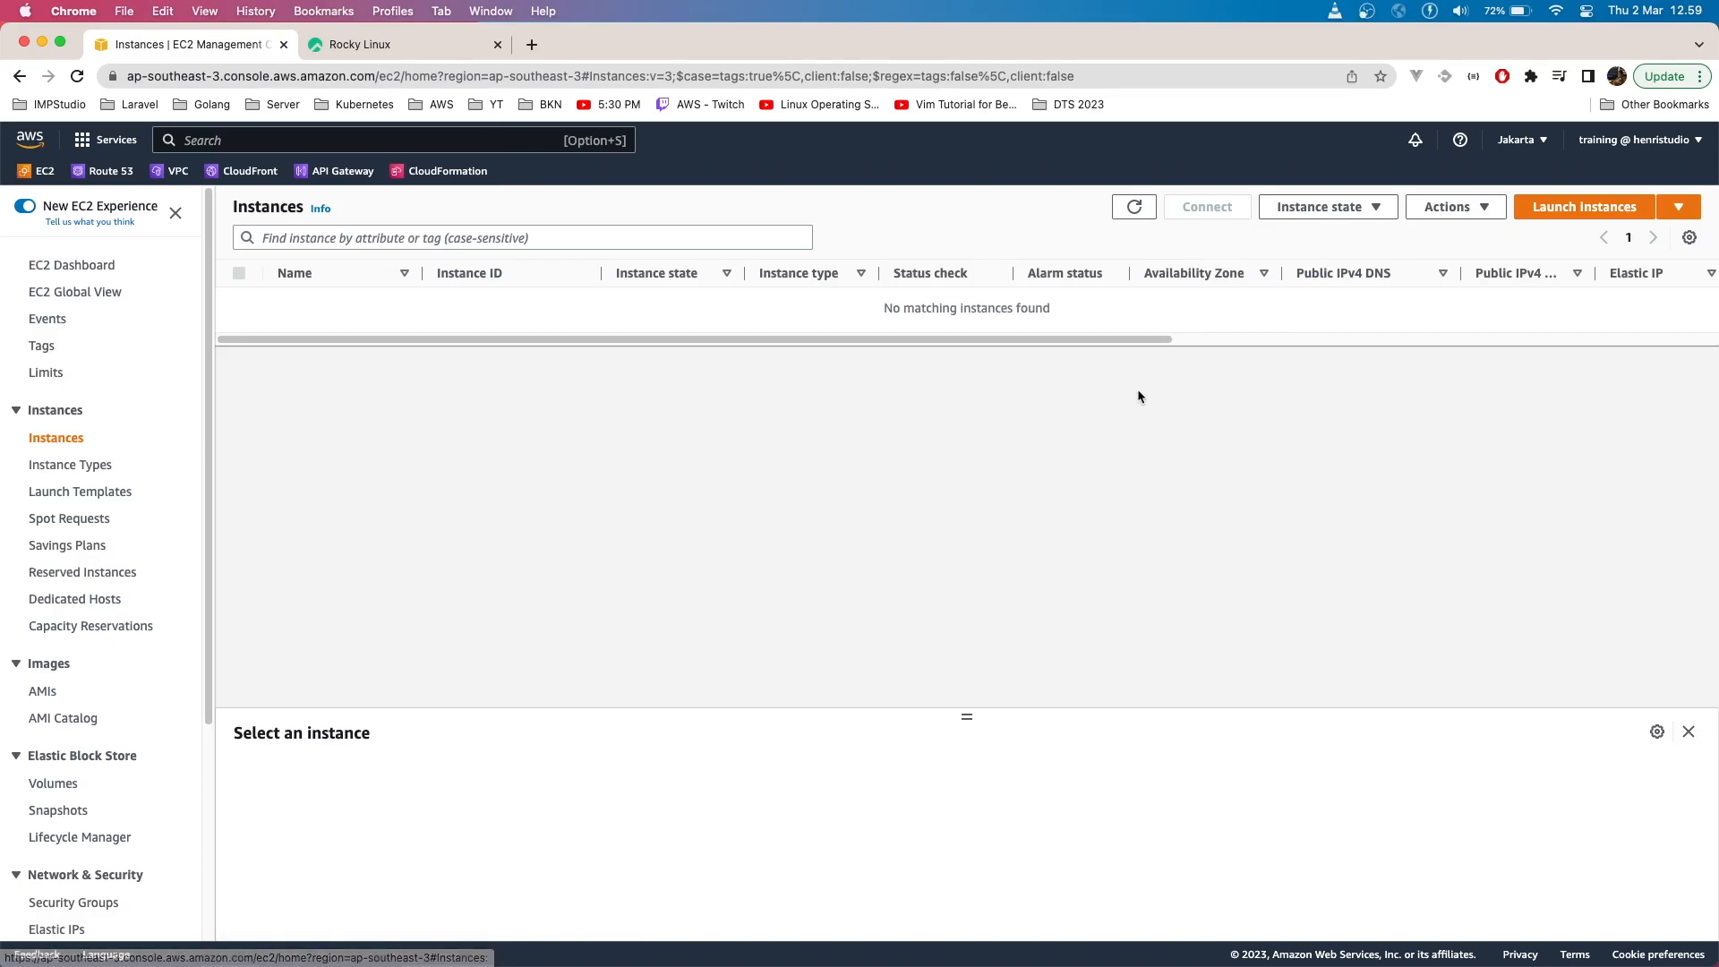
left_click(1629, 211)
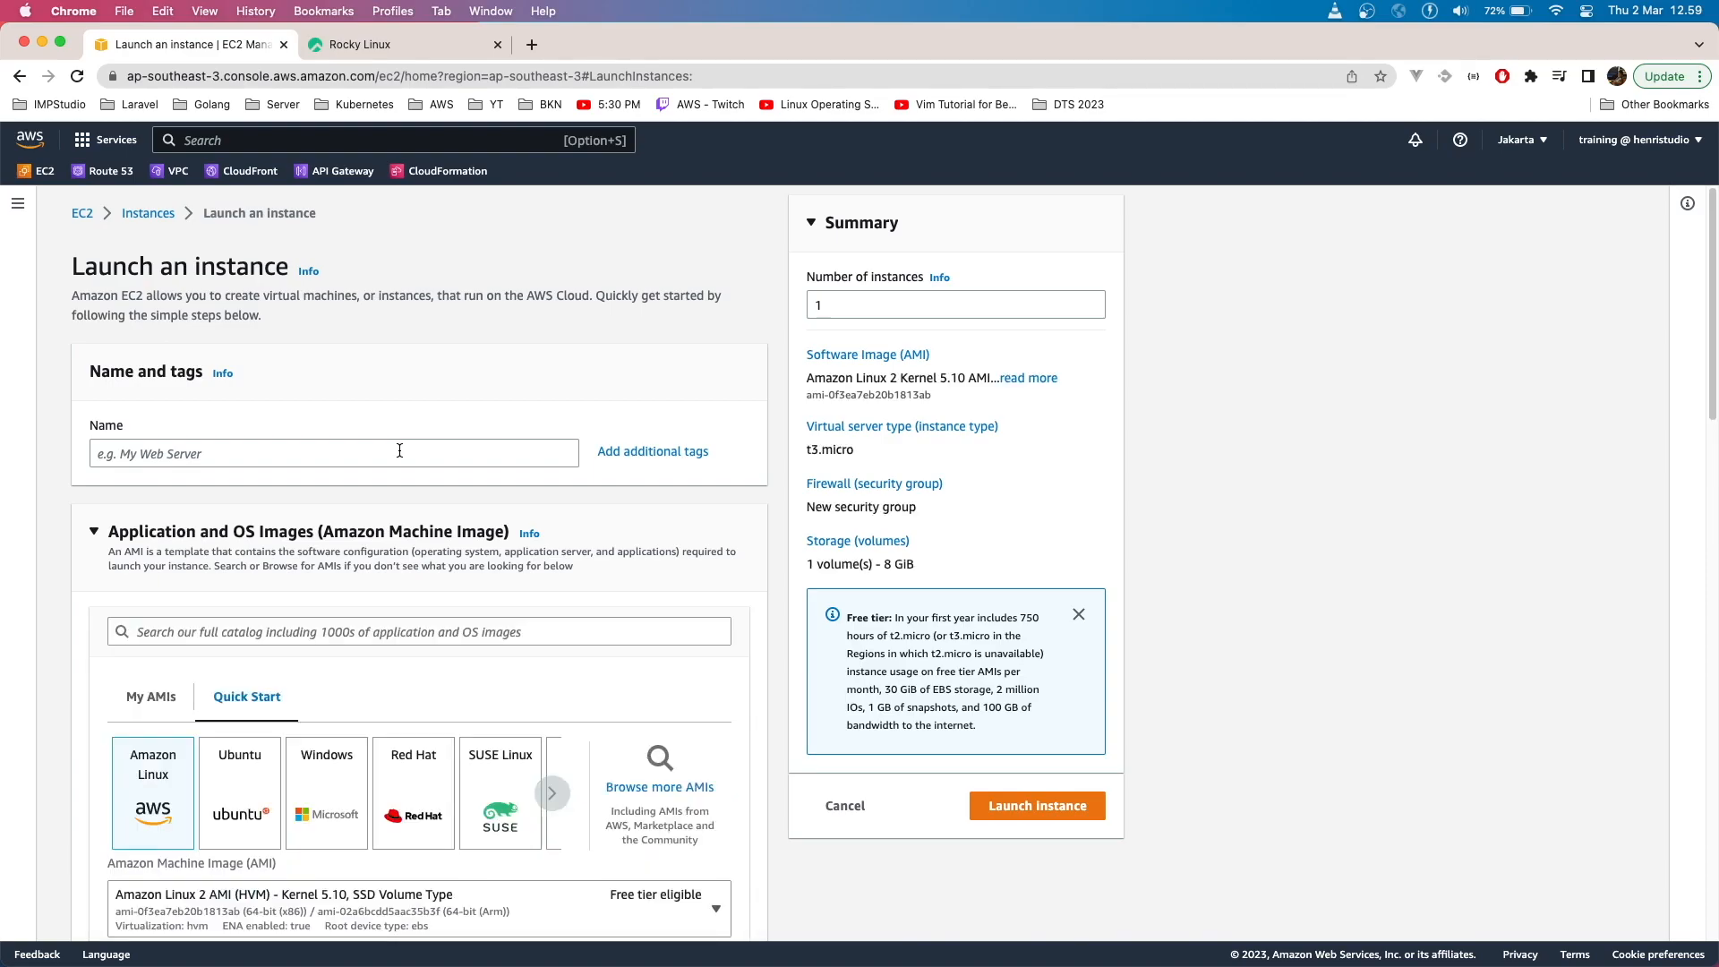
- Name the new instance "Rocky Linux 9"
scroll(399, 449, "down", 10)
scroll(400, 449, "up", 10)
left_click(394, 448)
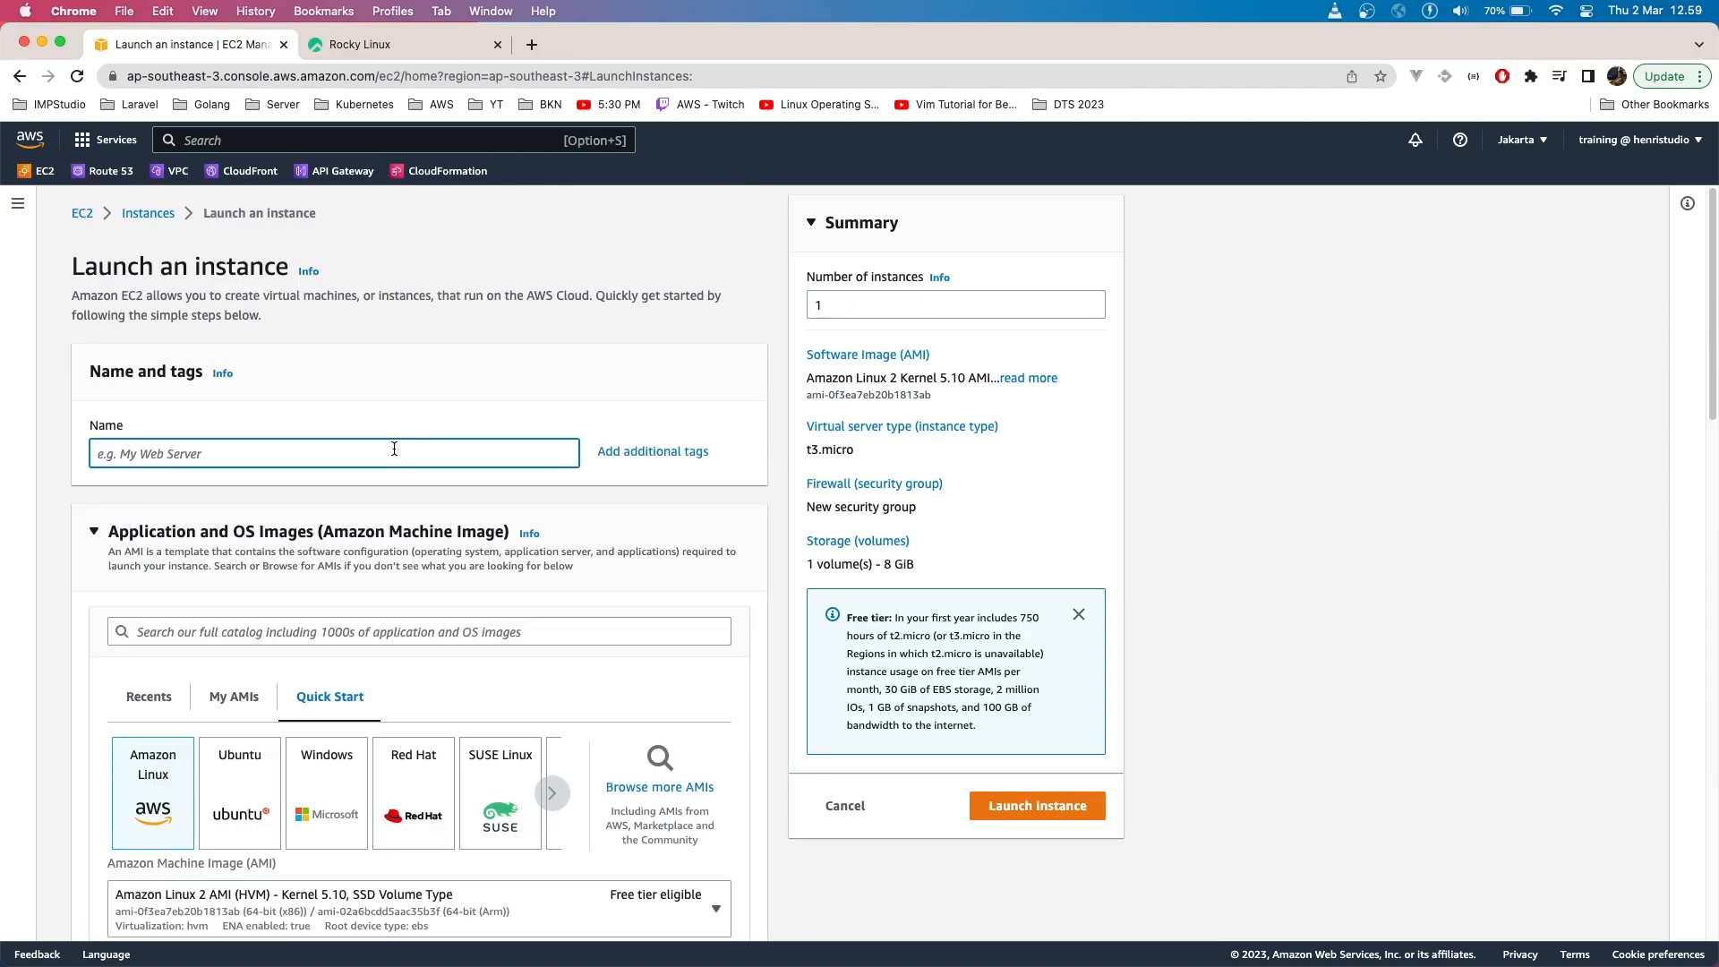
type("ROcky")
key("BackSpace")
key("BackSpace")
key("BackSpace")
type("ocky Linux 9")
- Look through the quick start operating systems and search the AMI catalog for "rocky linux 9"
scroll(237, 575, "down", 3)
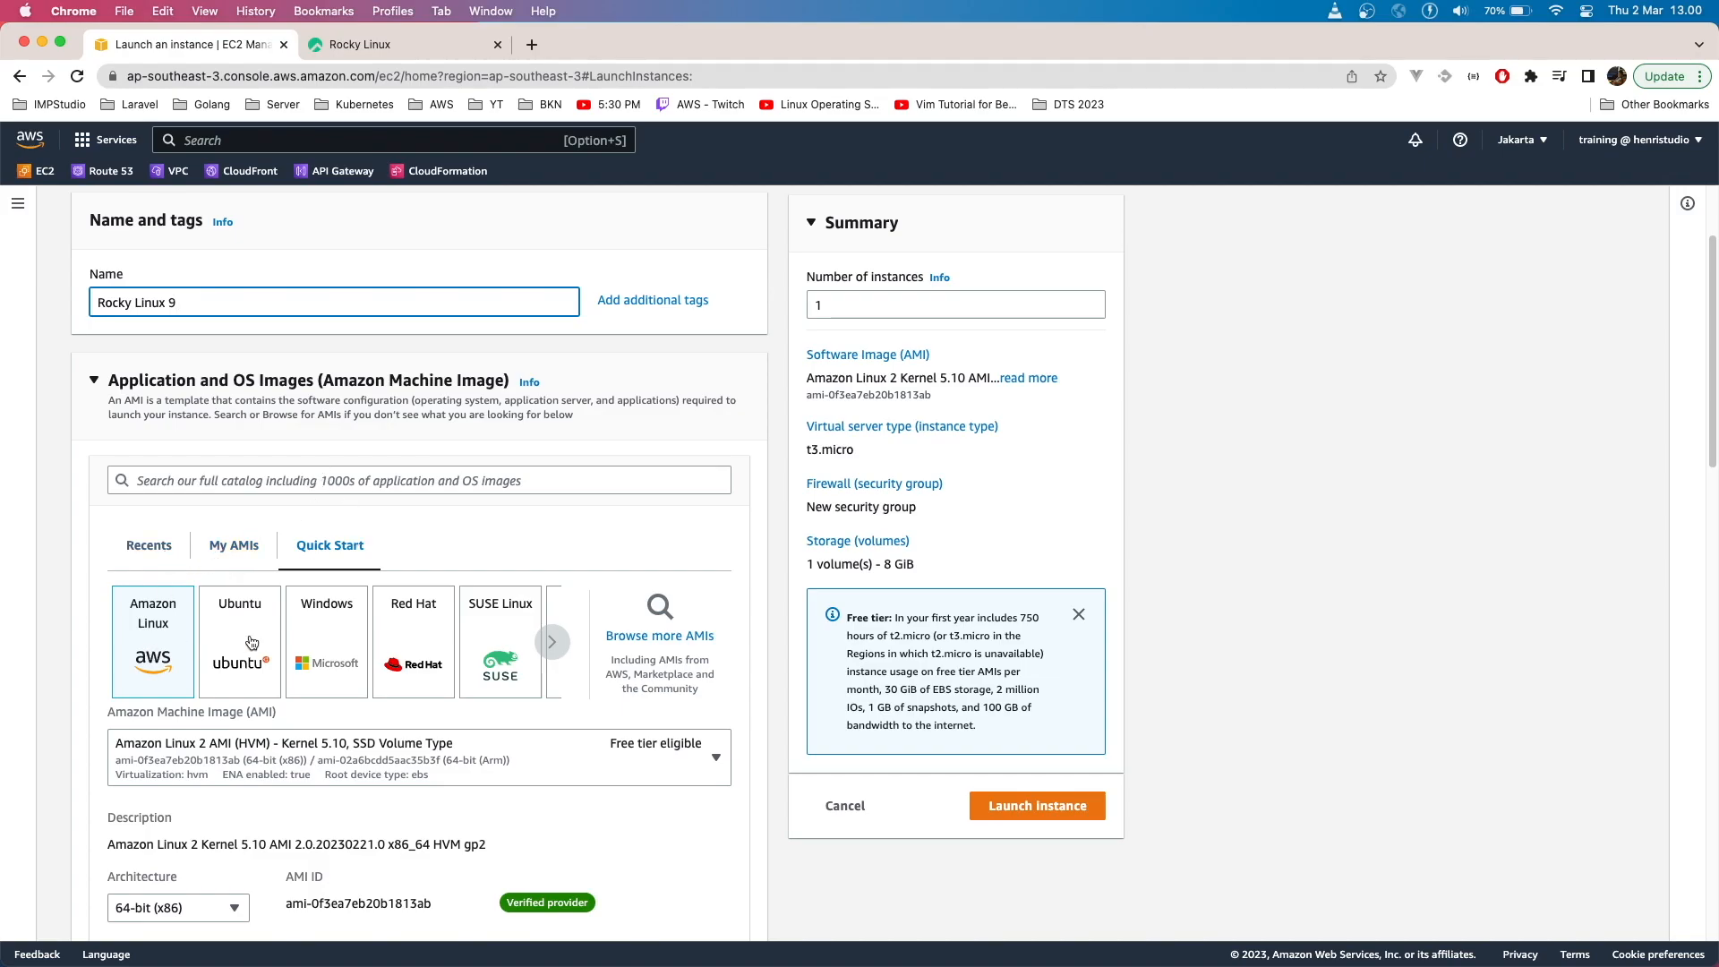
left_click(552, 642)
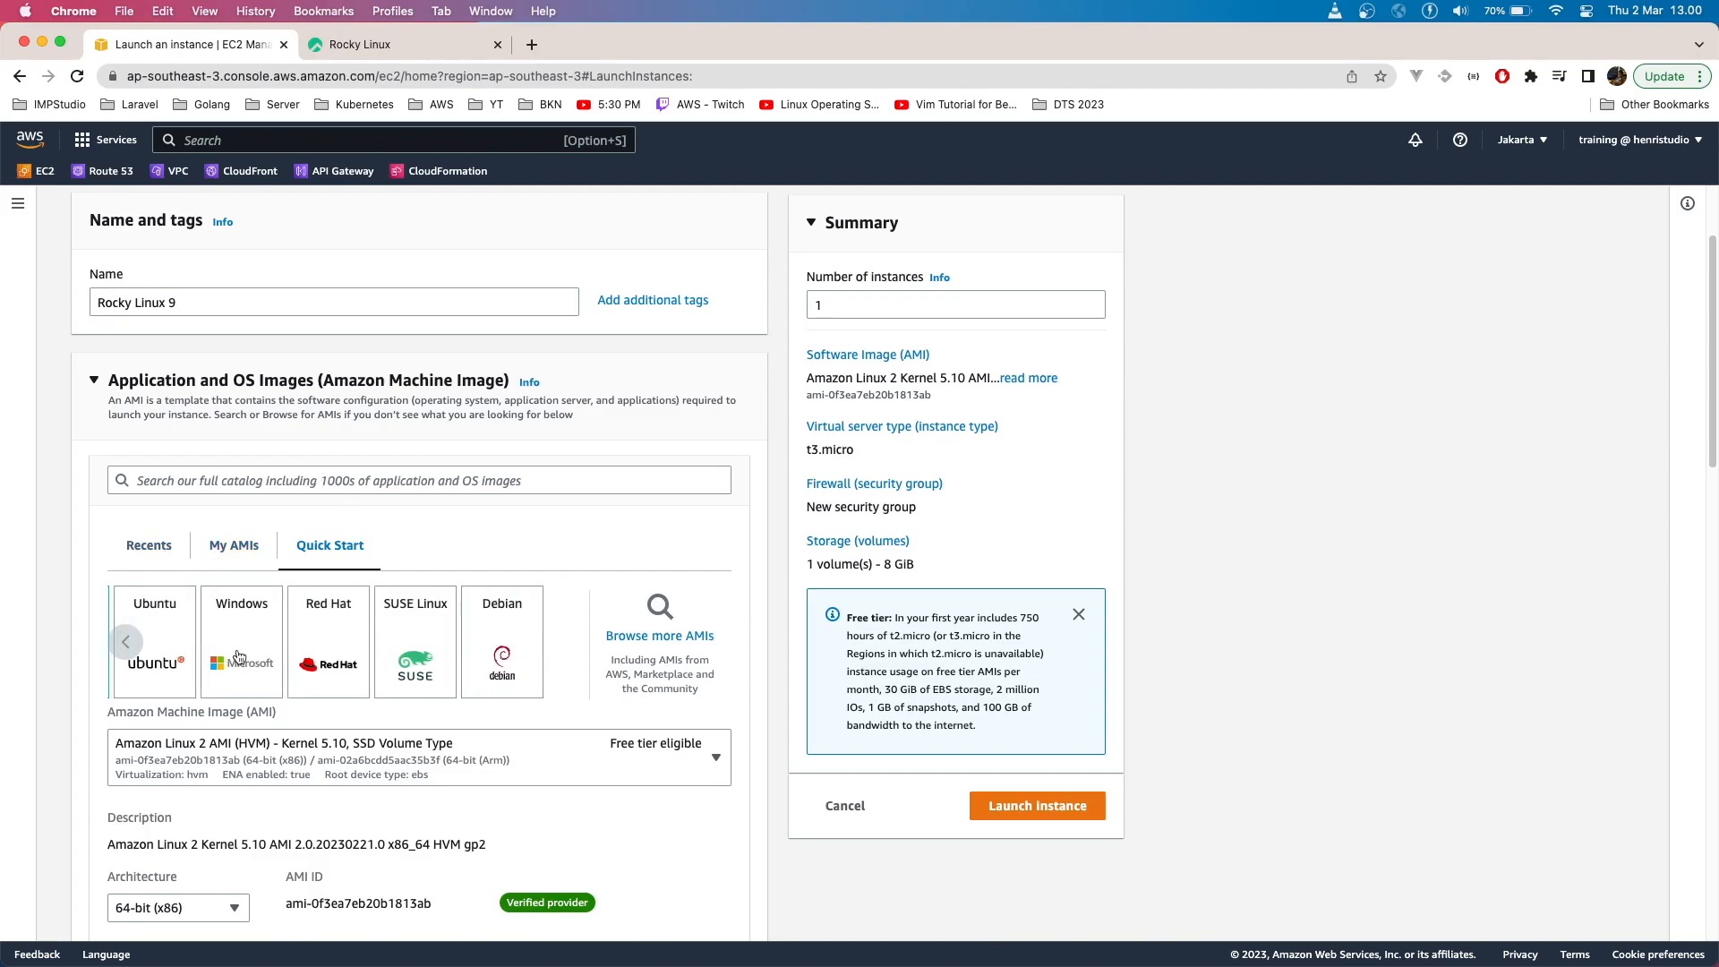
left_click(128, 652)
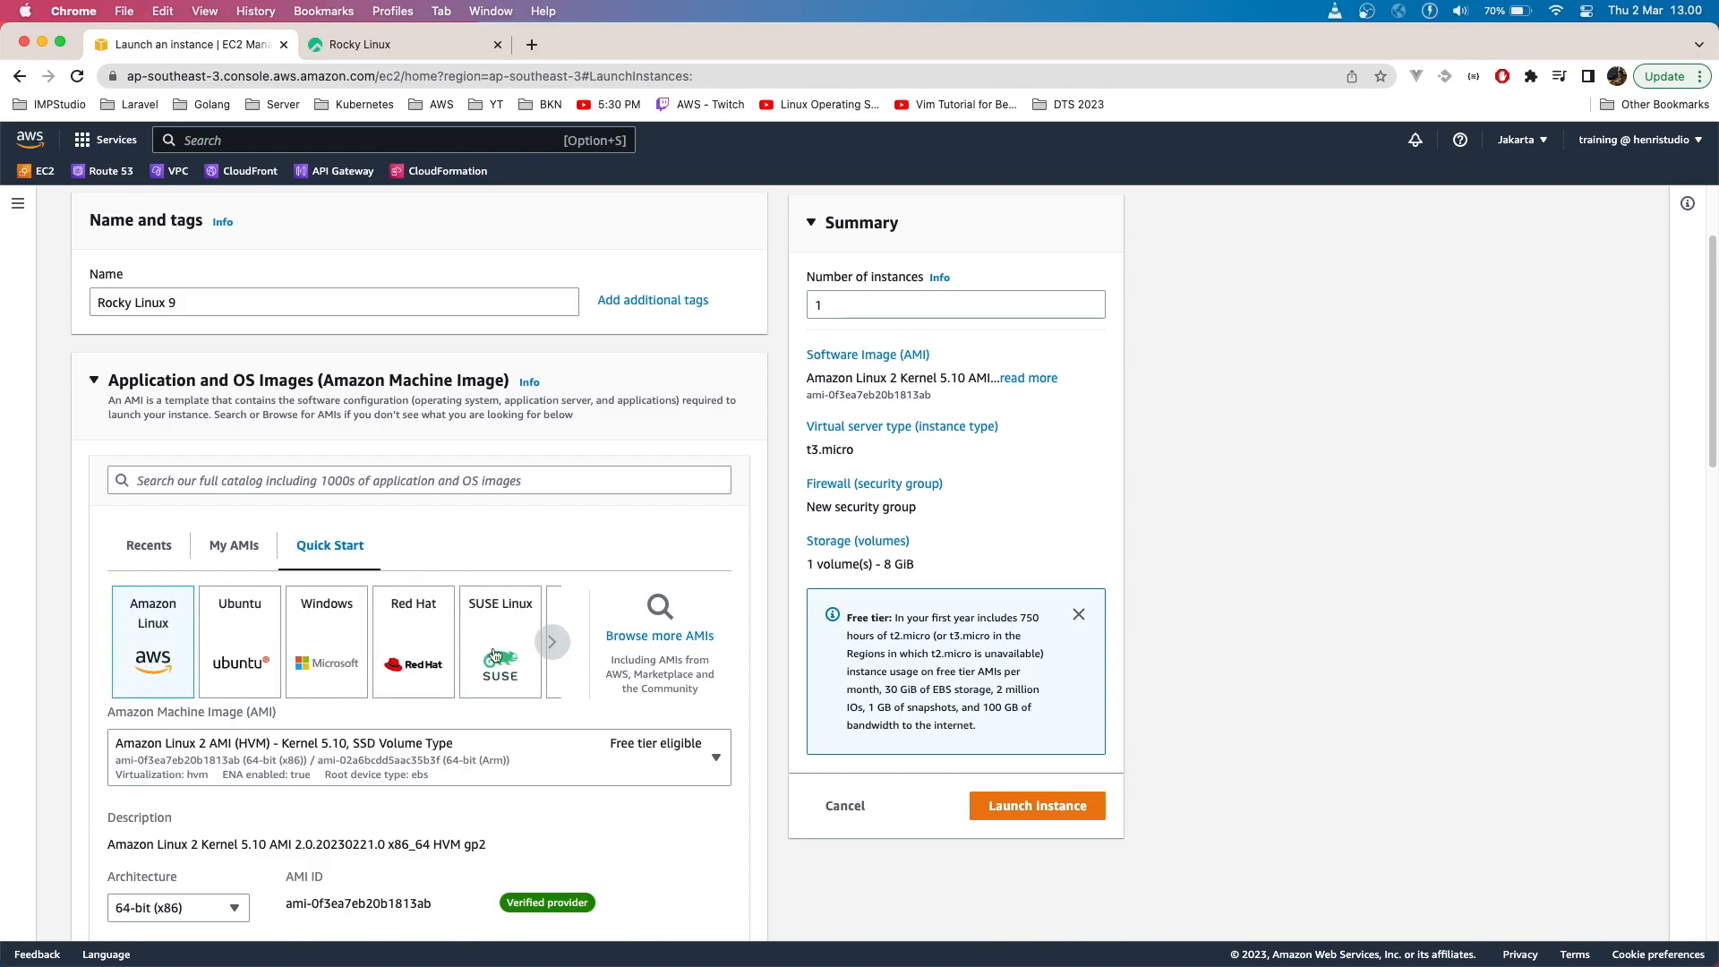
left_click(548, 644)
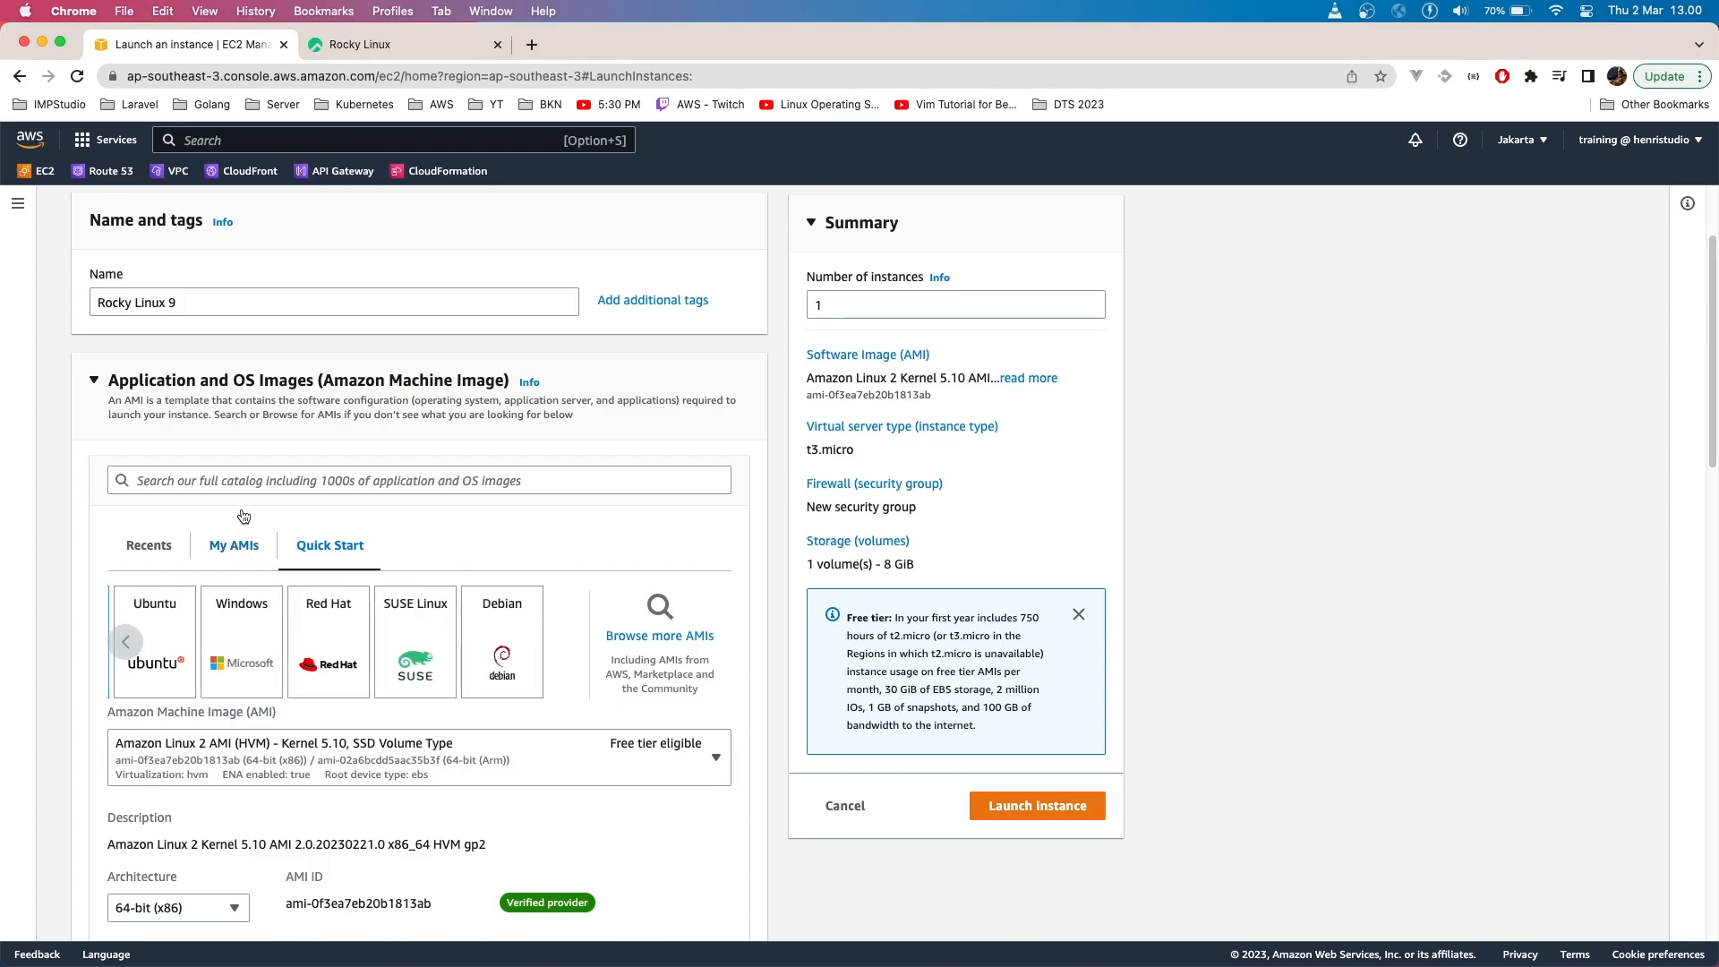
left_click(238, 477)
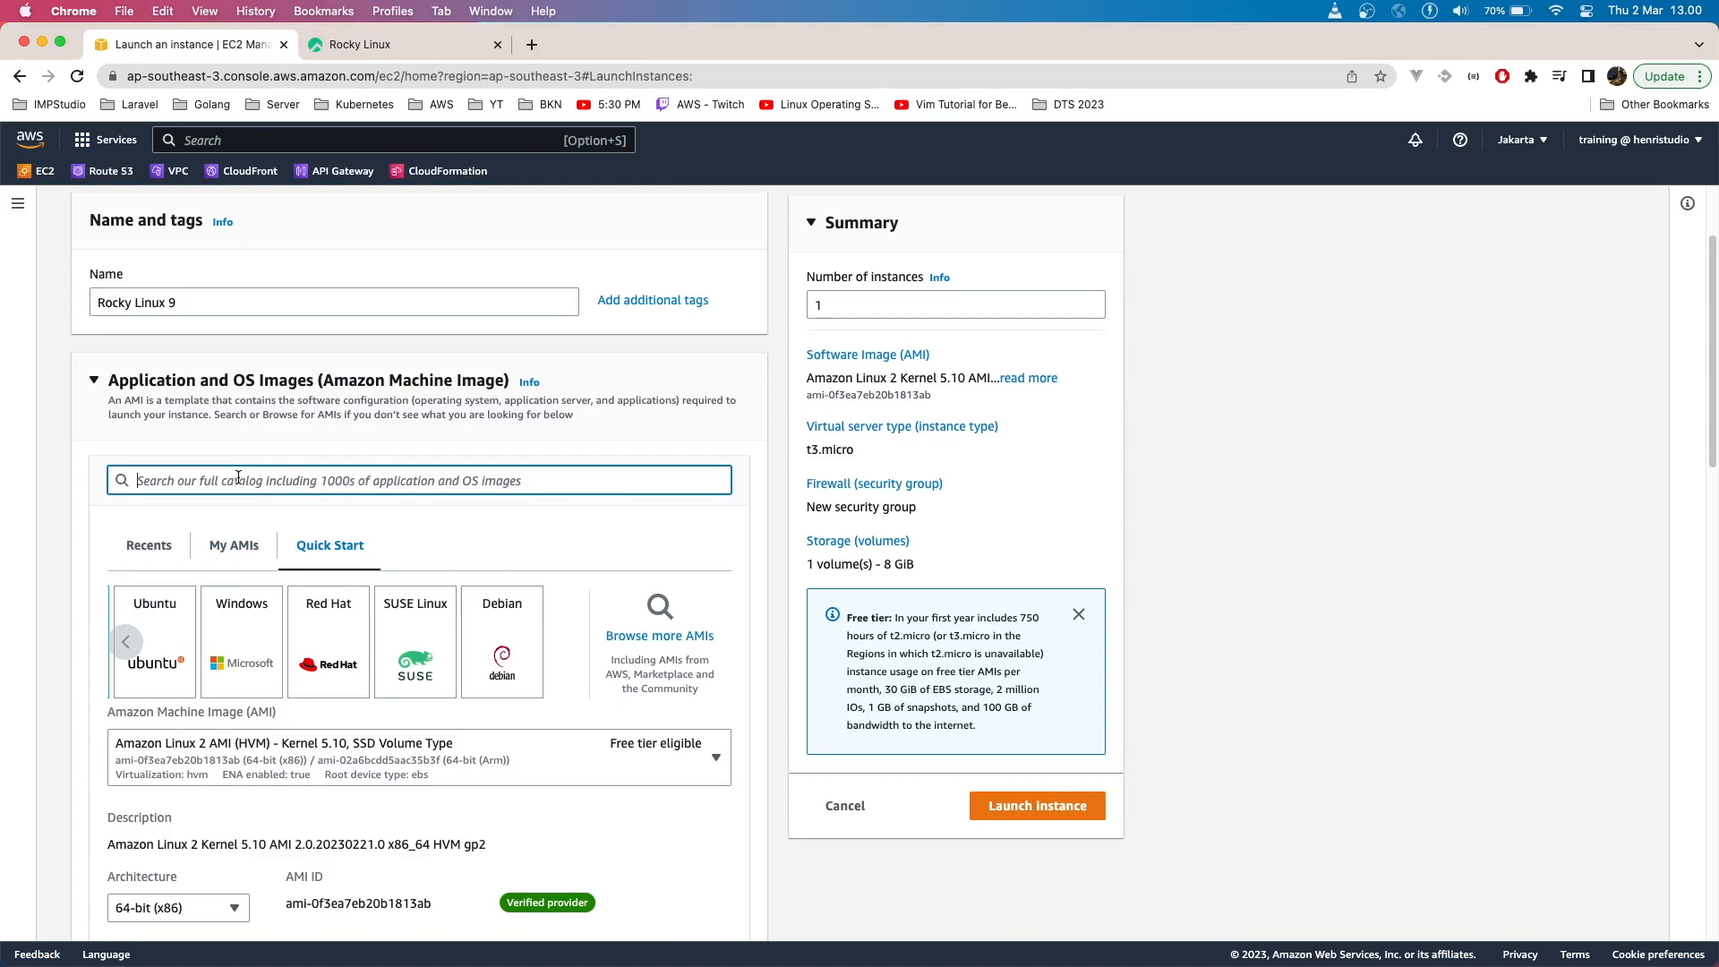
type("rocky ")
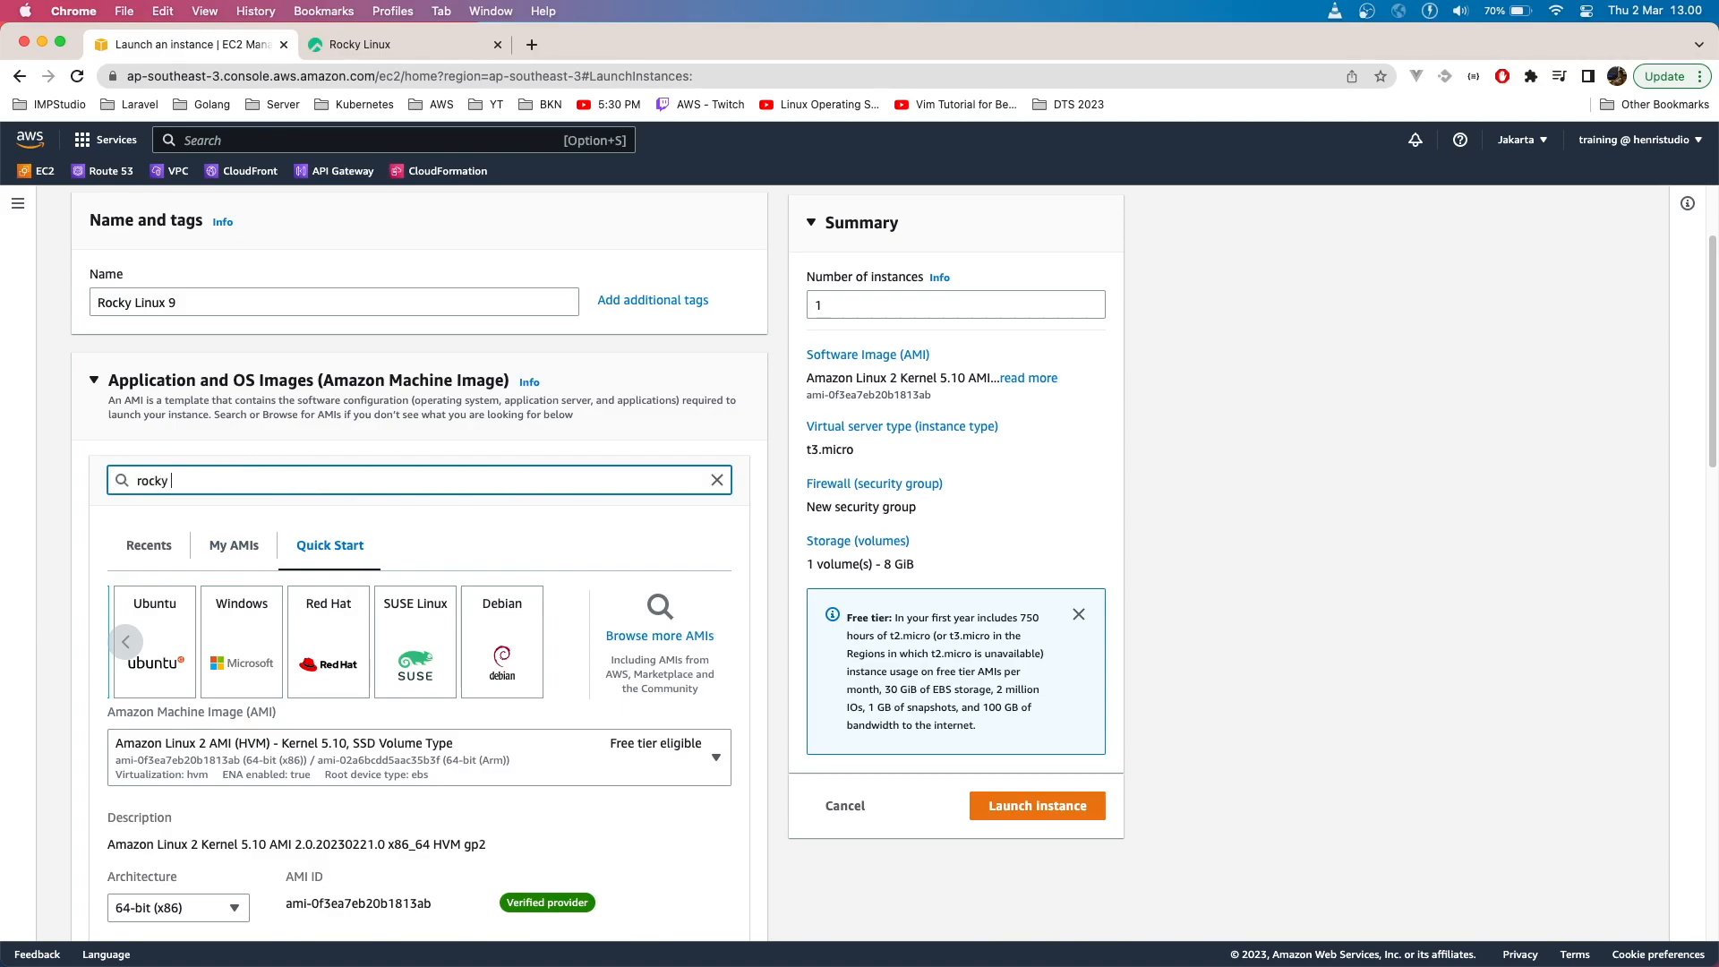
type("linux 9")
key("Return")
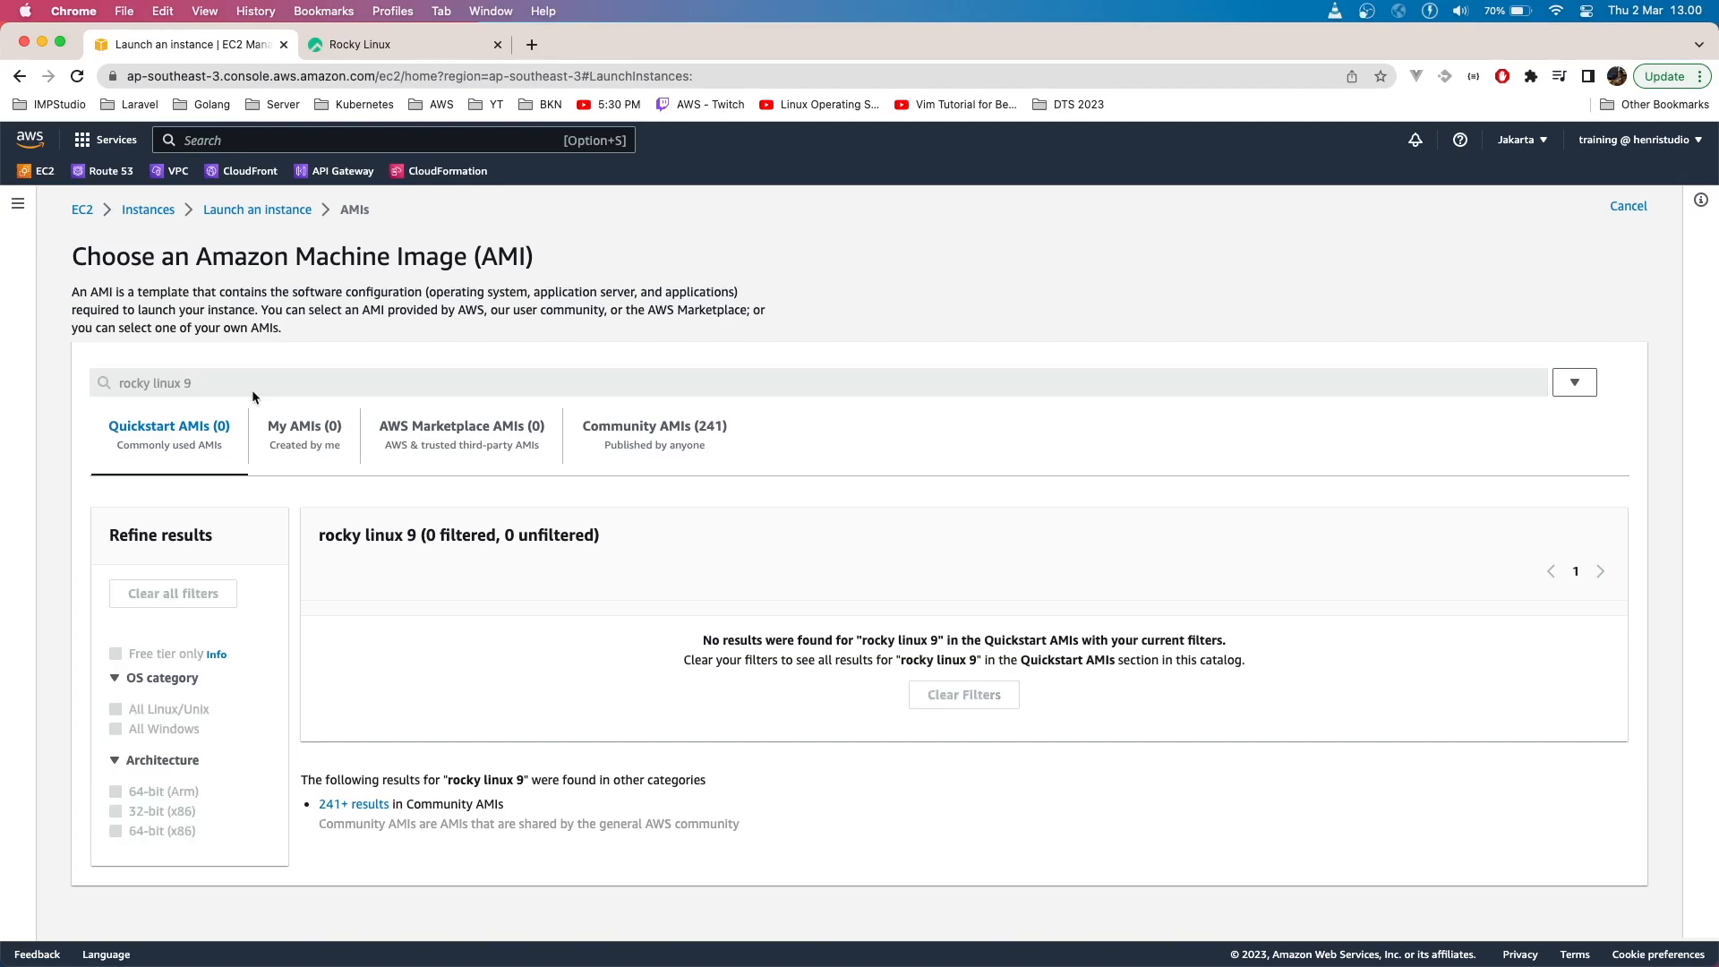
- Compare the Marketplace and Community AMIs, and choose Rocky Linux 9 (Official) - x86_64 from AWS Marketplace as the instance image
left_click(424, 426)
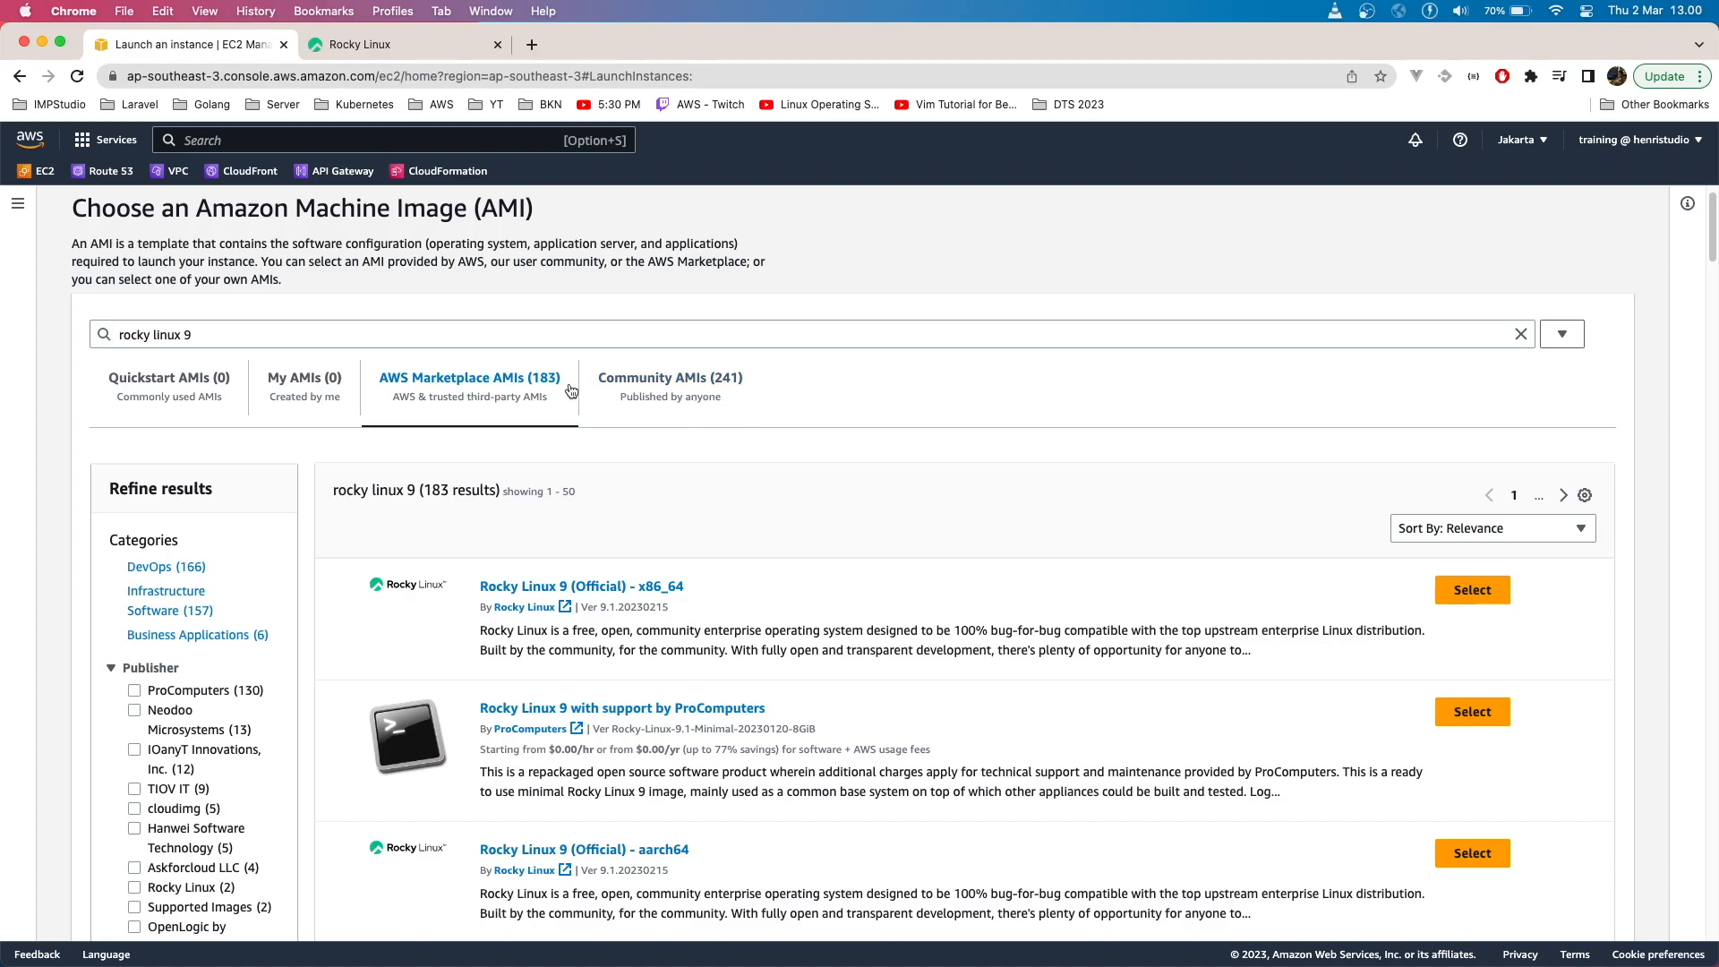
left_click(662, 383)
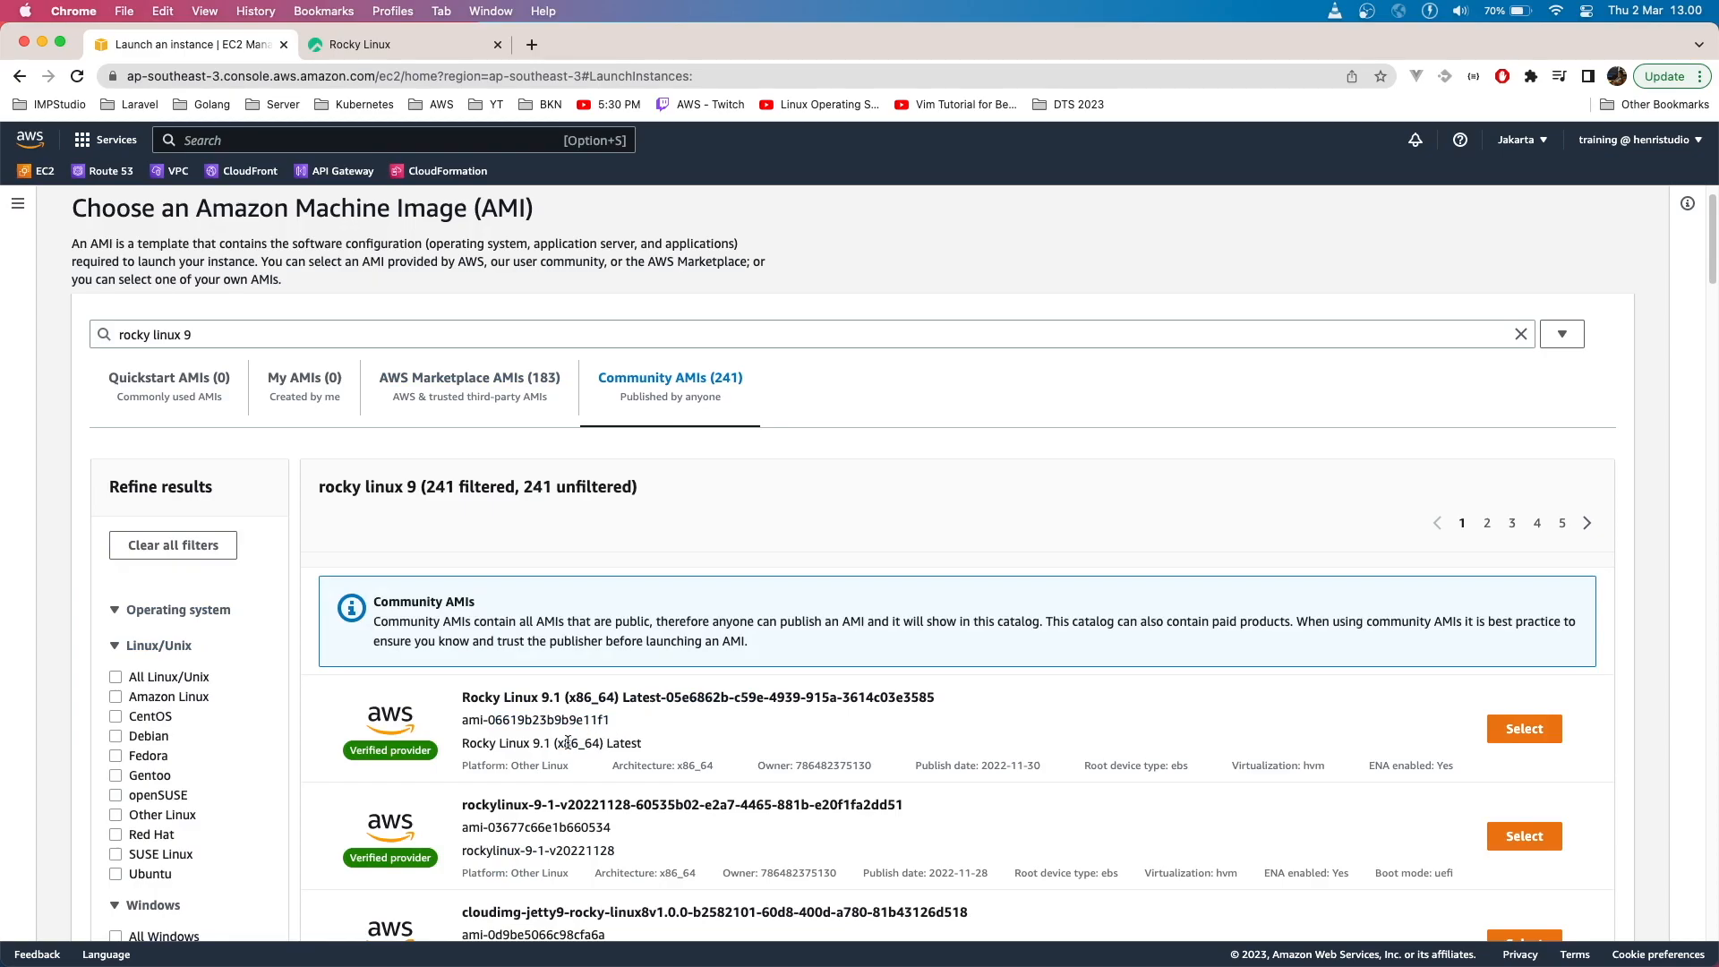
left_click(485, 392)
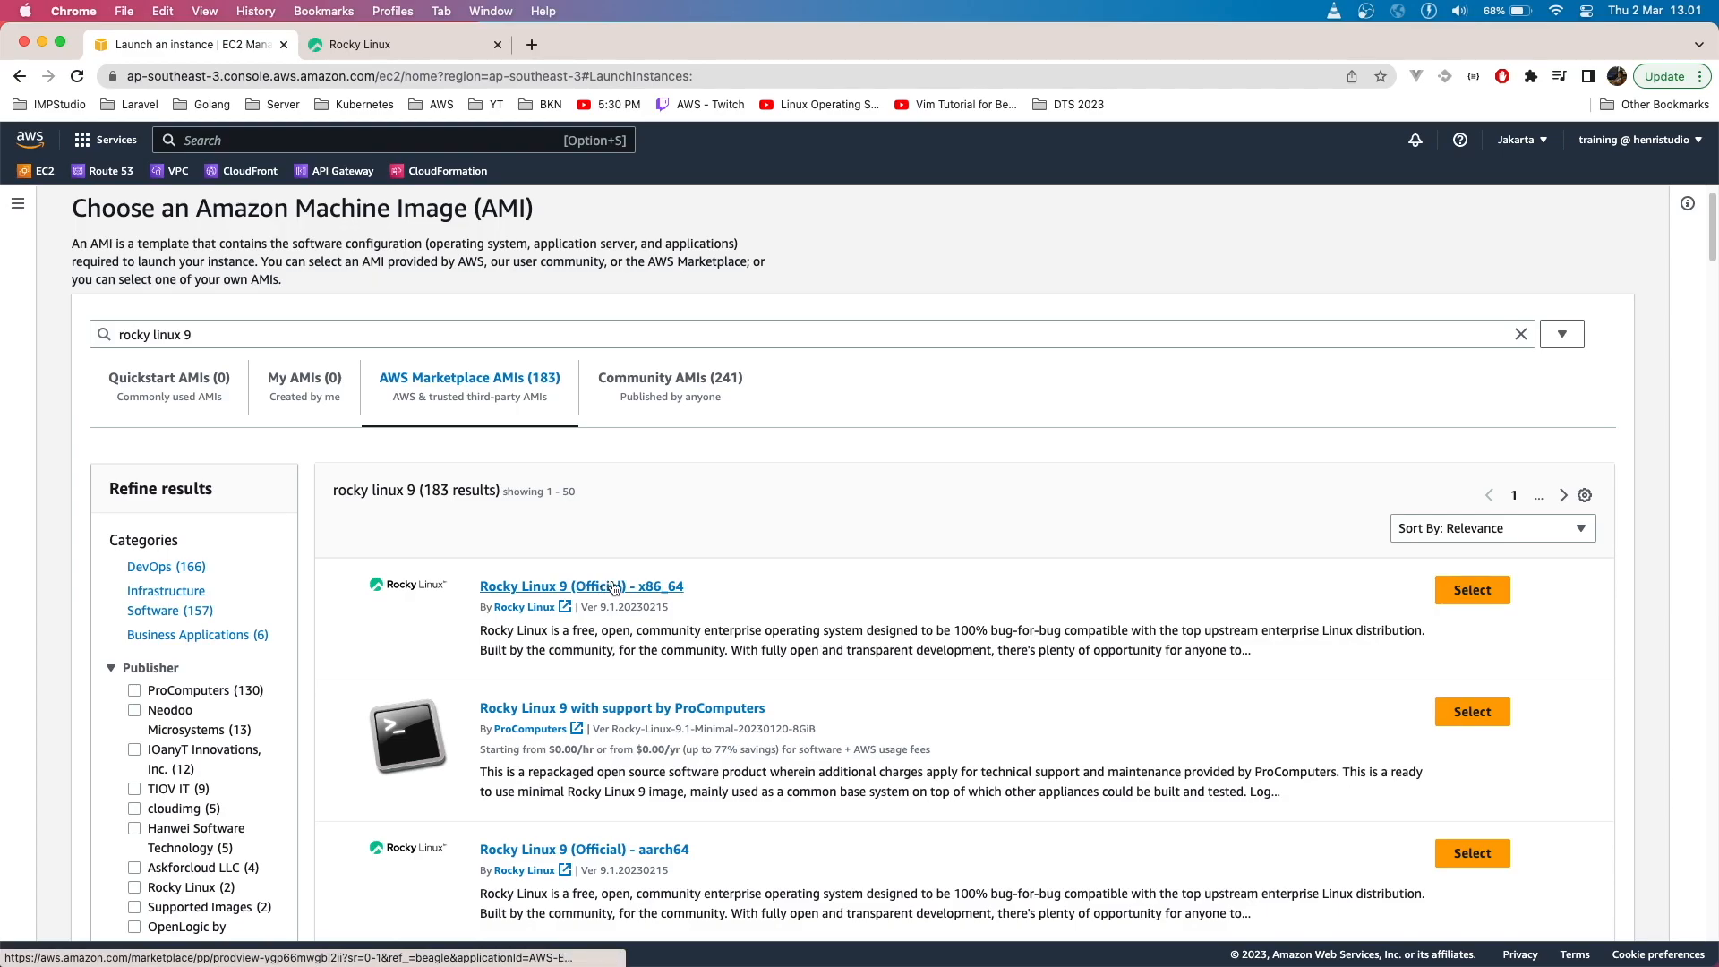
left_click(1462, 598)
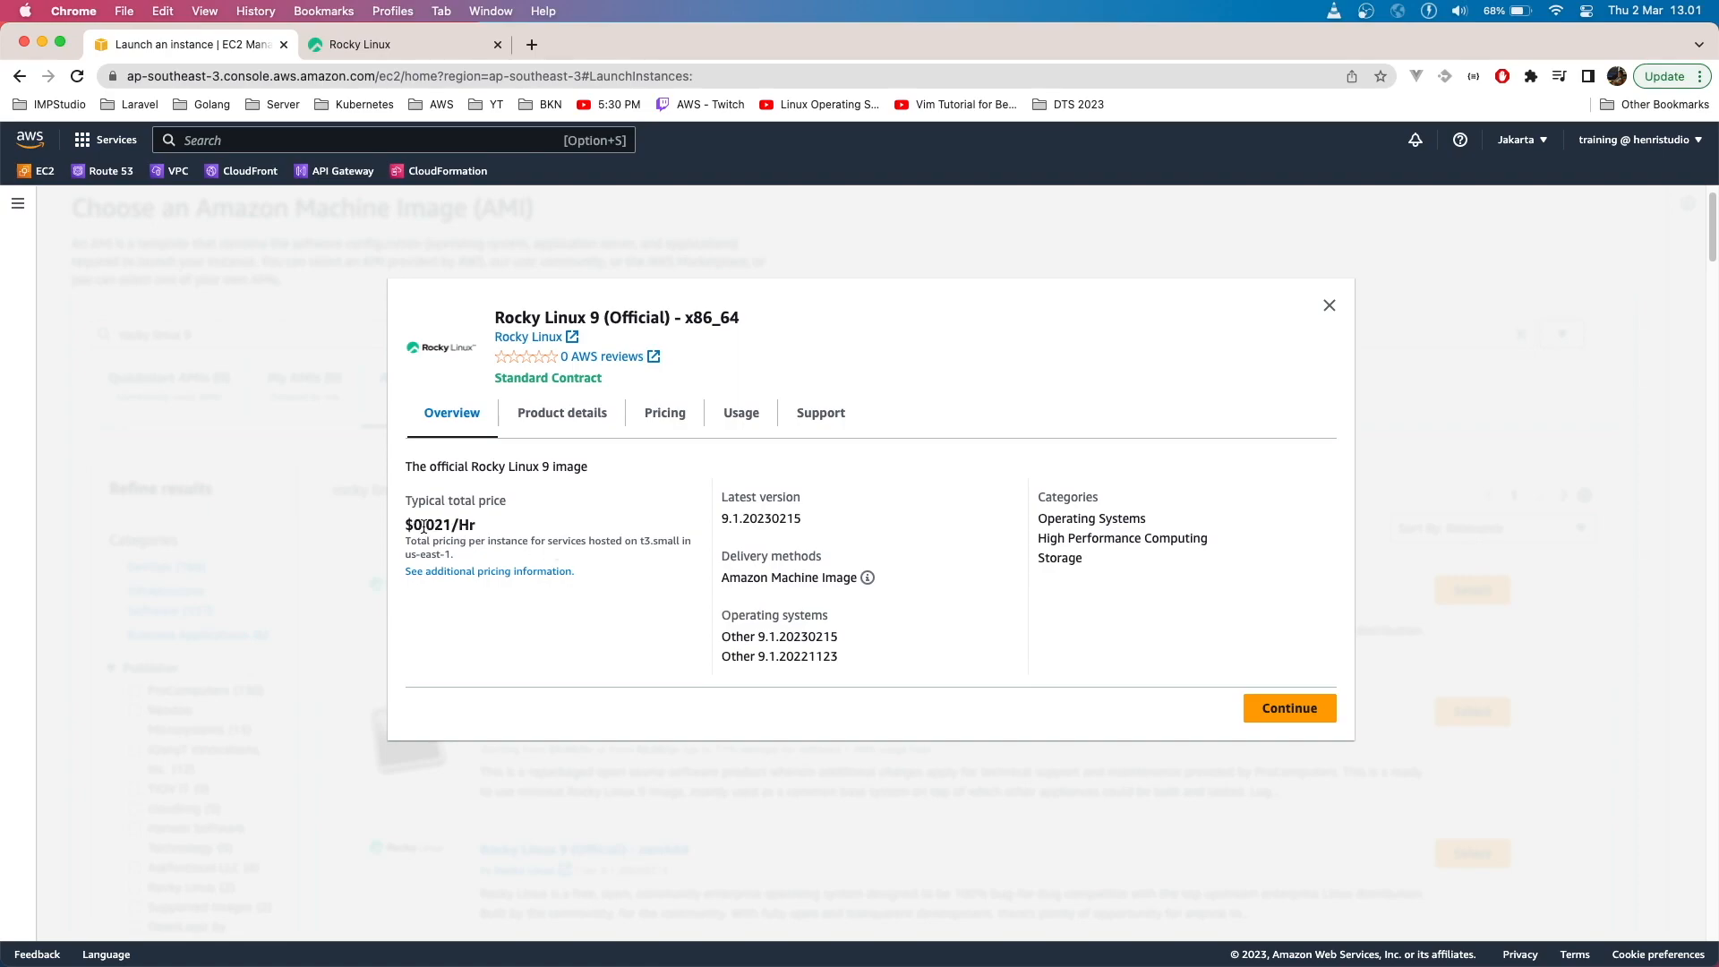
left_click_drag(405, 526, 489, 529)
left_click_drag(640, 541, 680, 539)
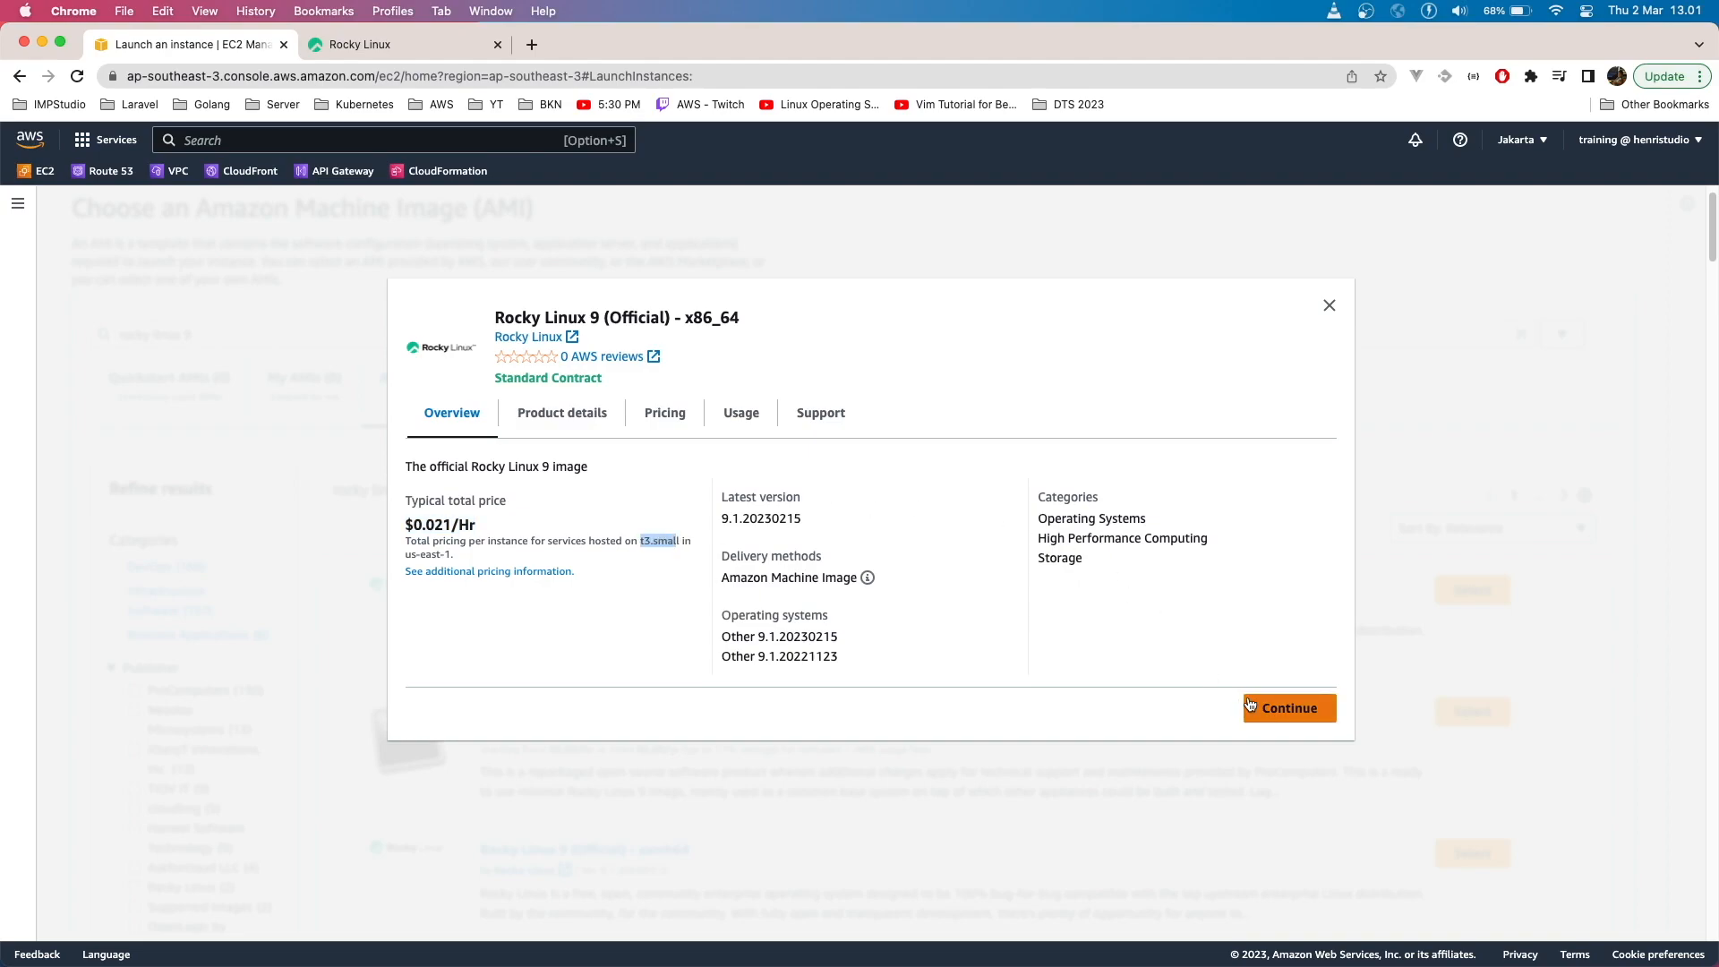
left_click(1280, 710)
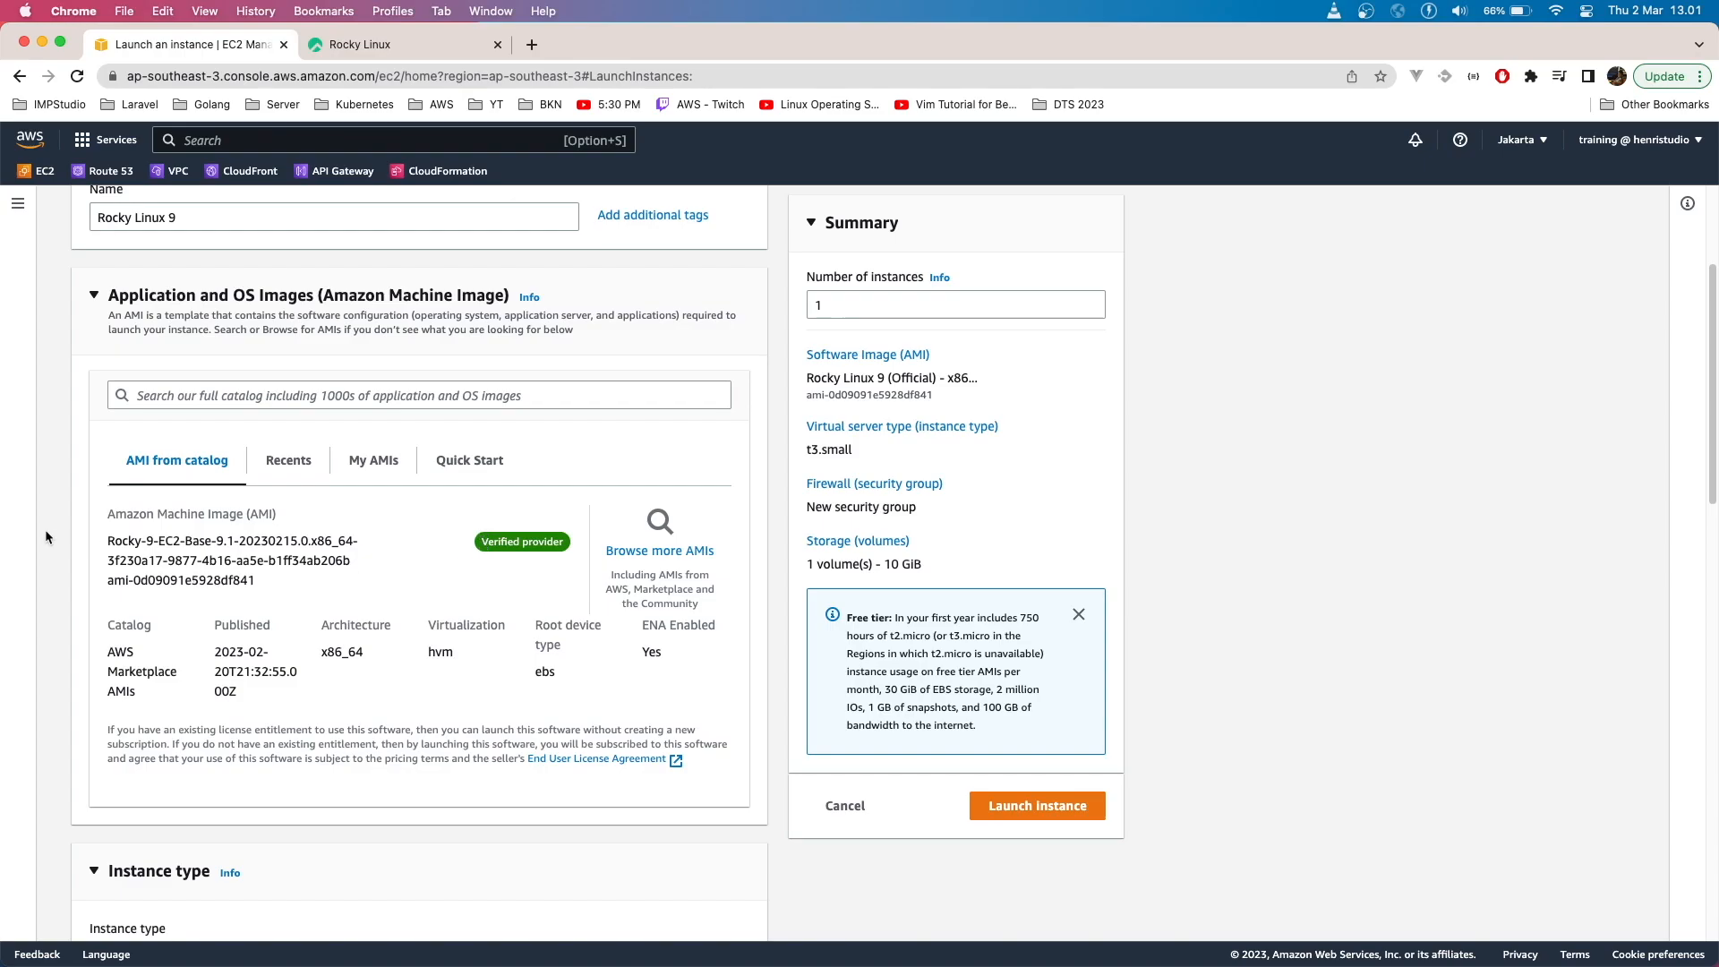
- Choose the existing training-2022 key pair for logging in to the instance
scroll(54, 529, "down", 3)
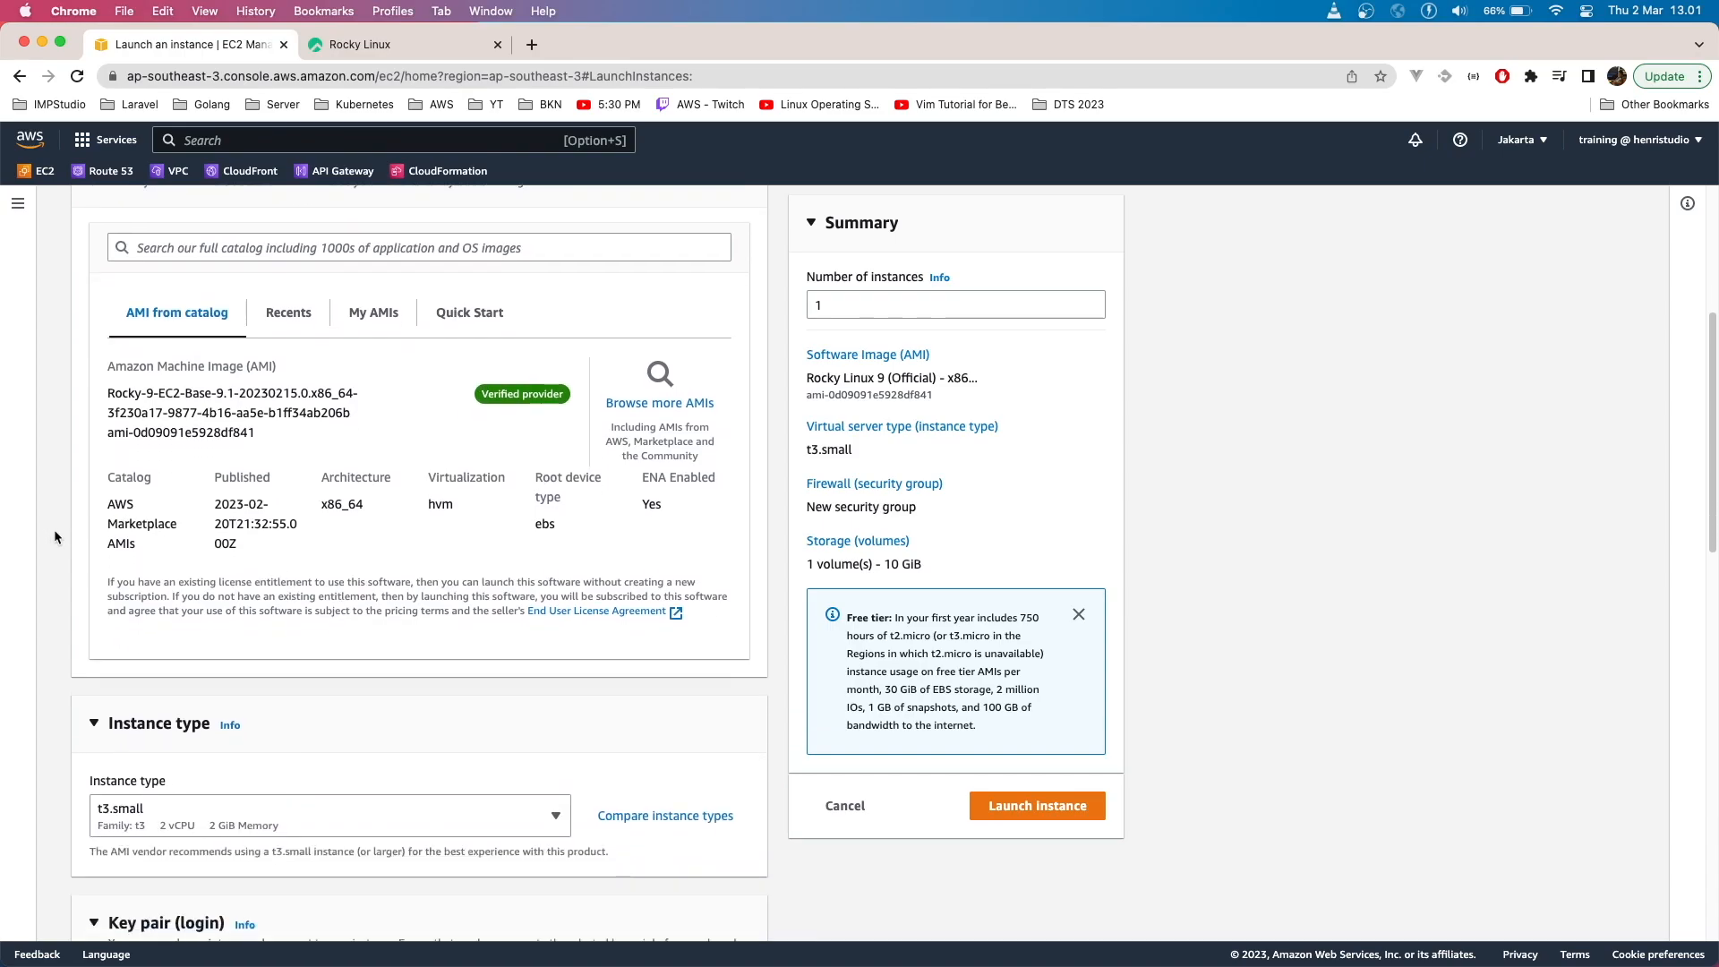
scroll(53, 529, "down", 8)
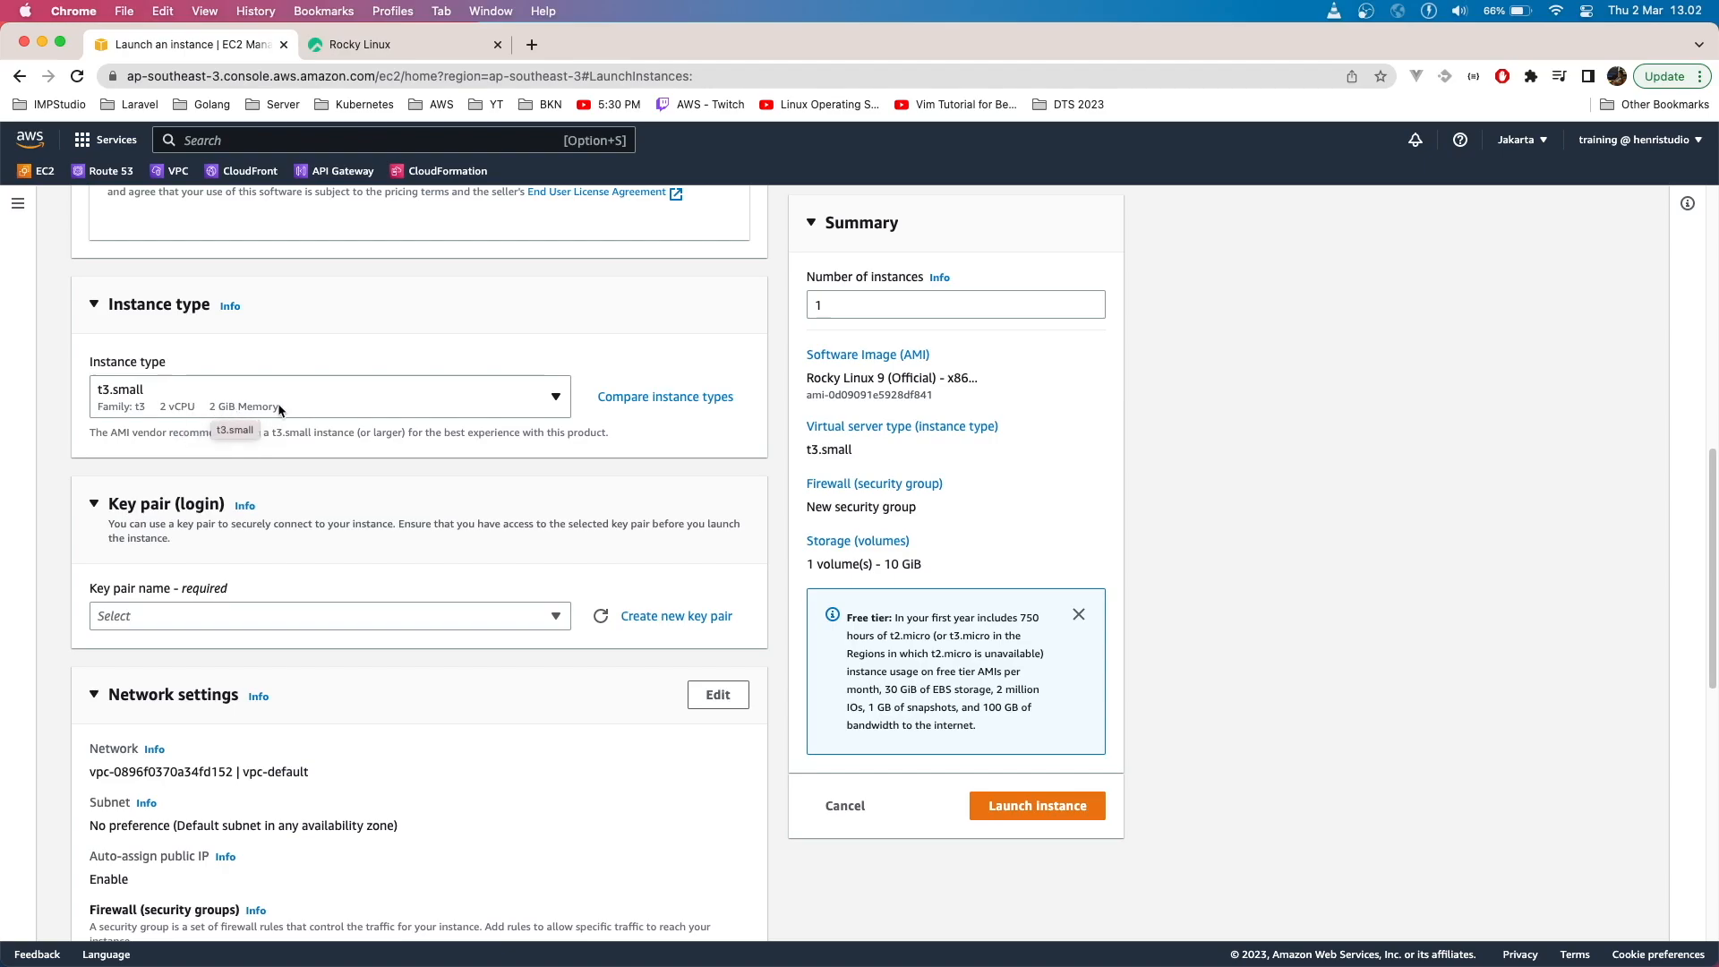
scroll(380, 511, "down", 3)
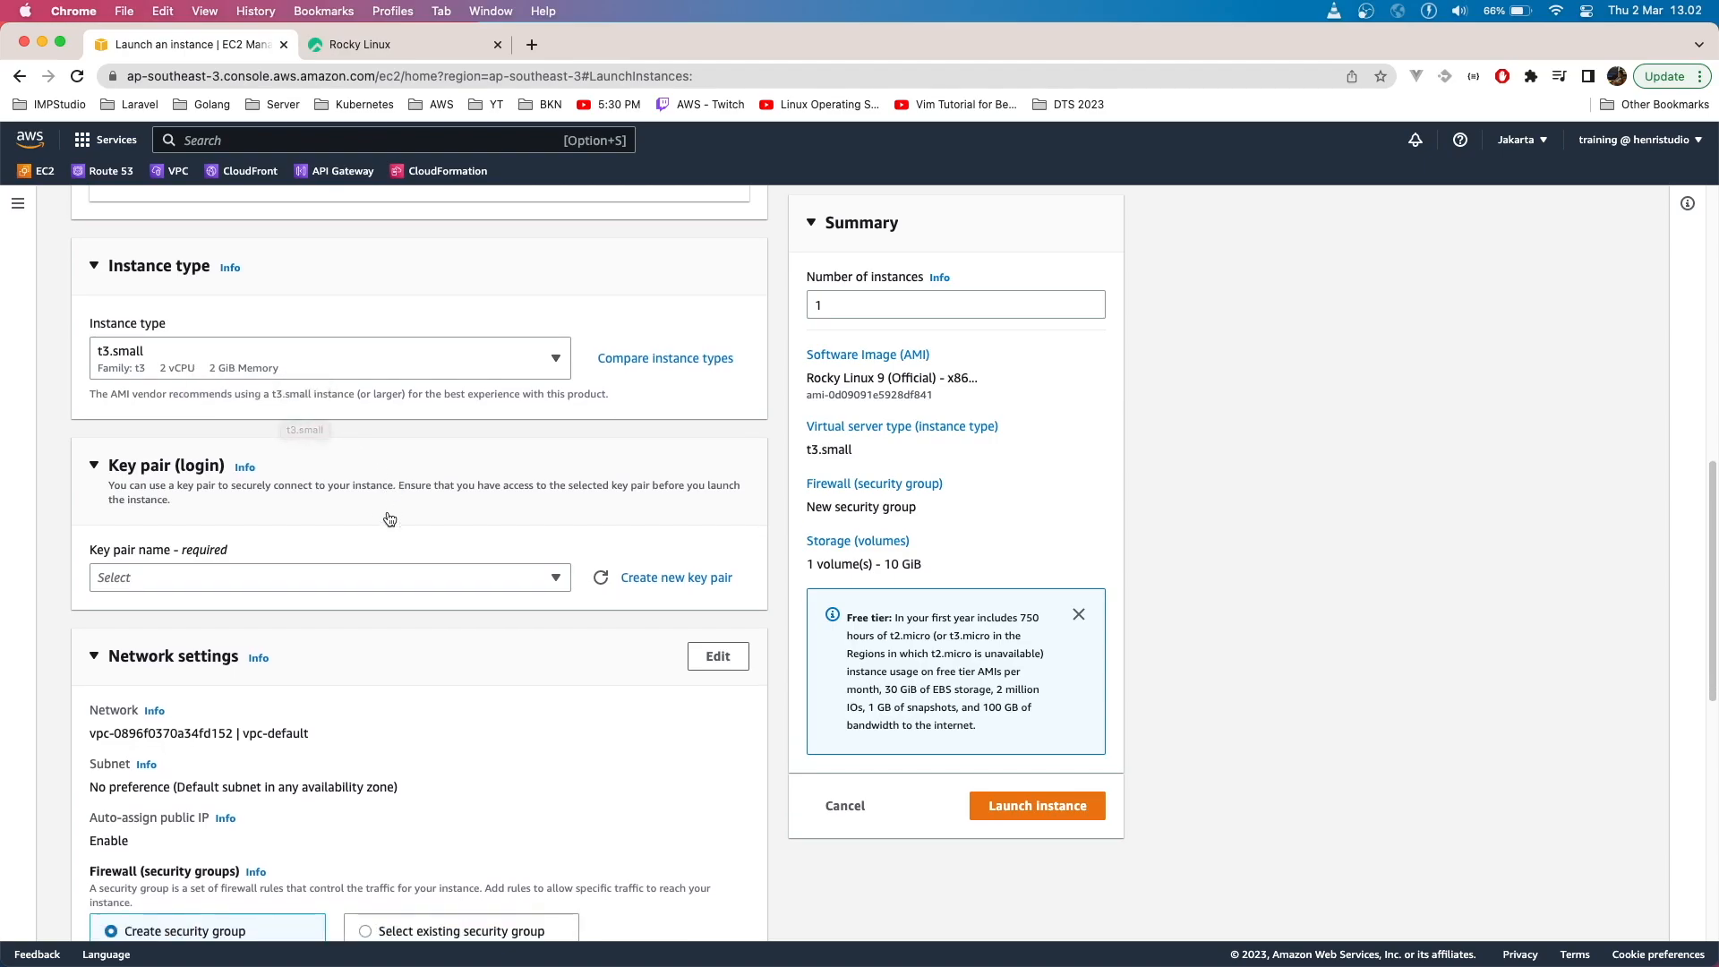
left_click(410, 497)
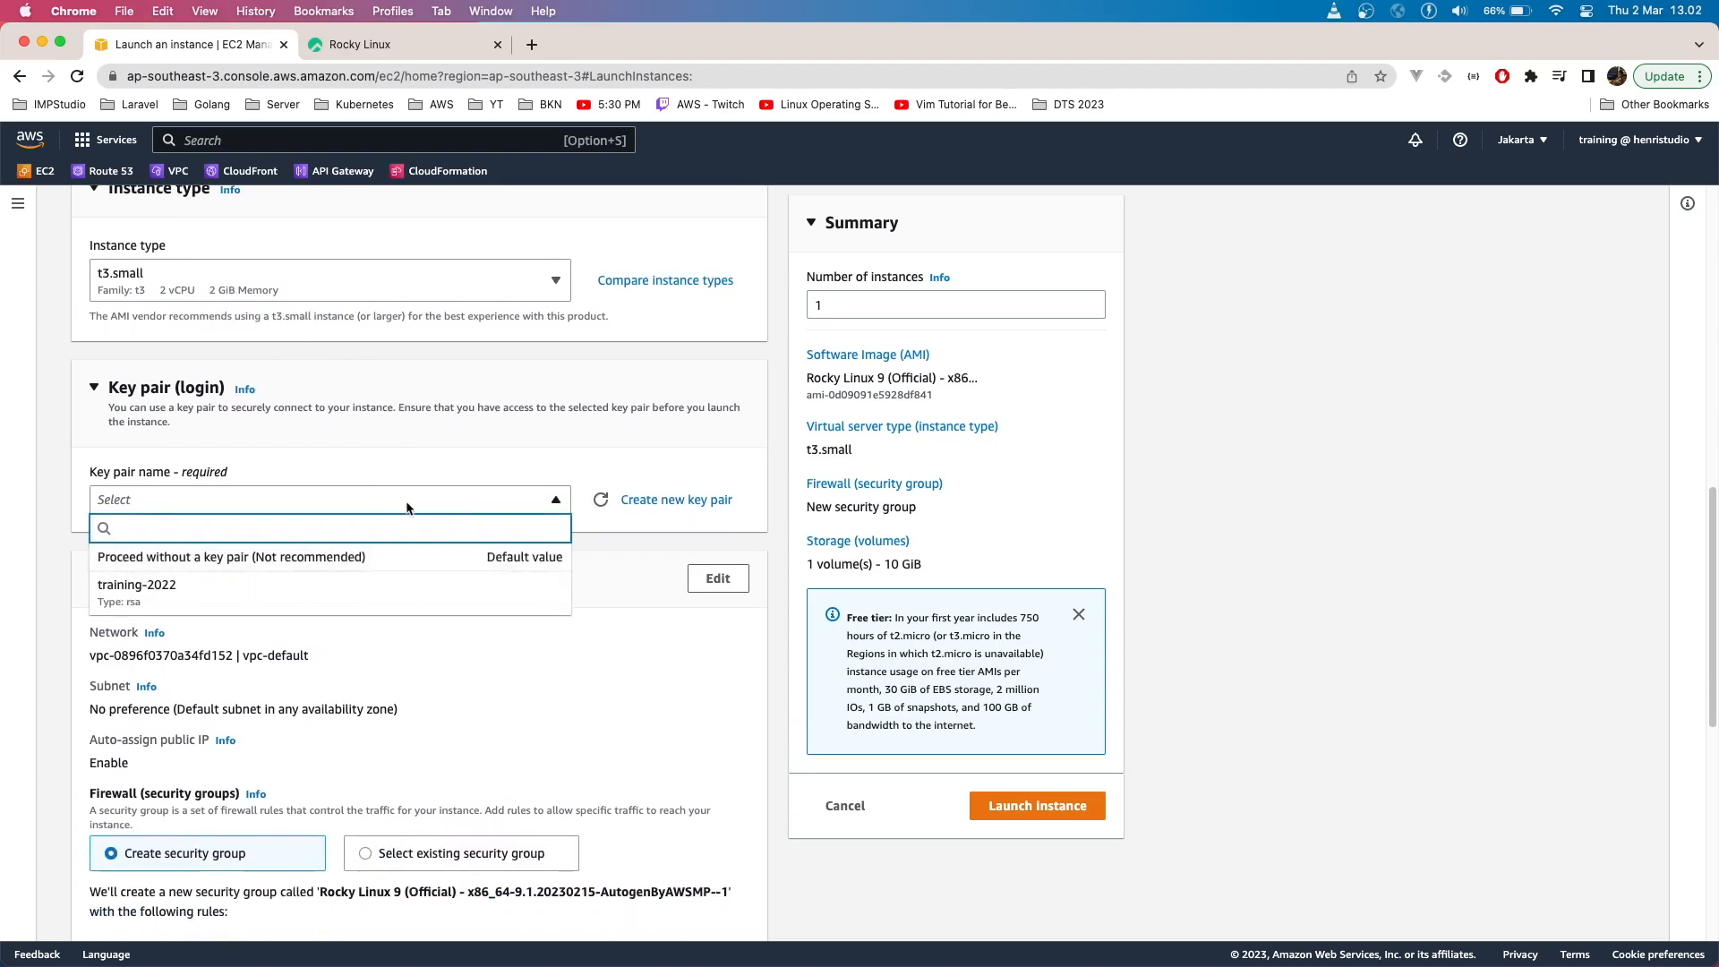
left_click(136, 594)
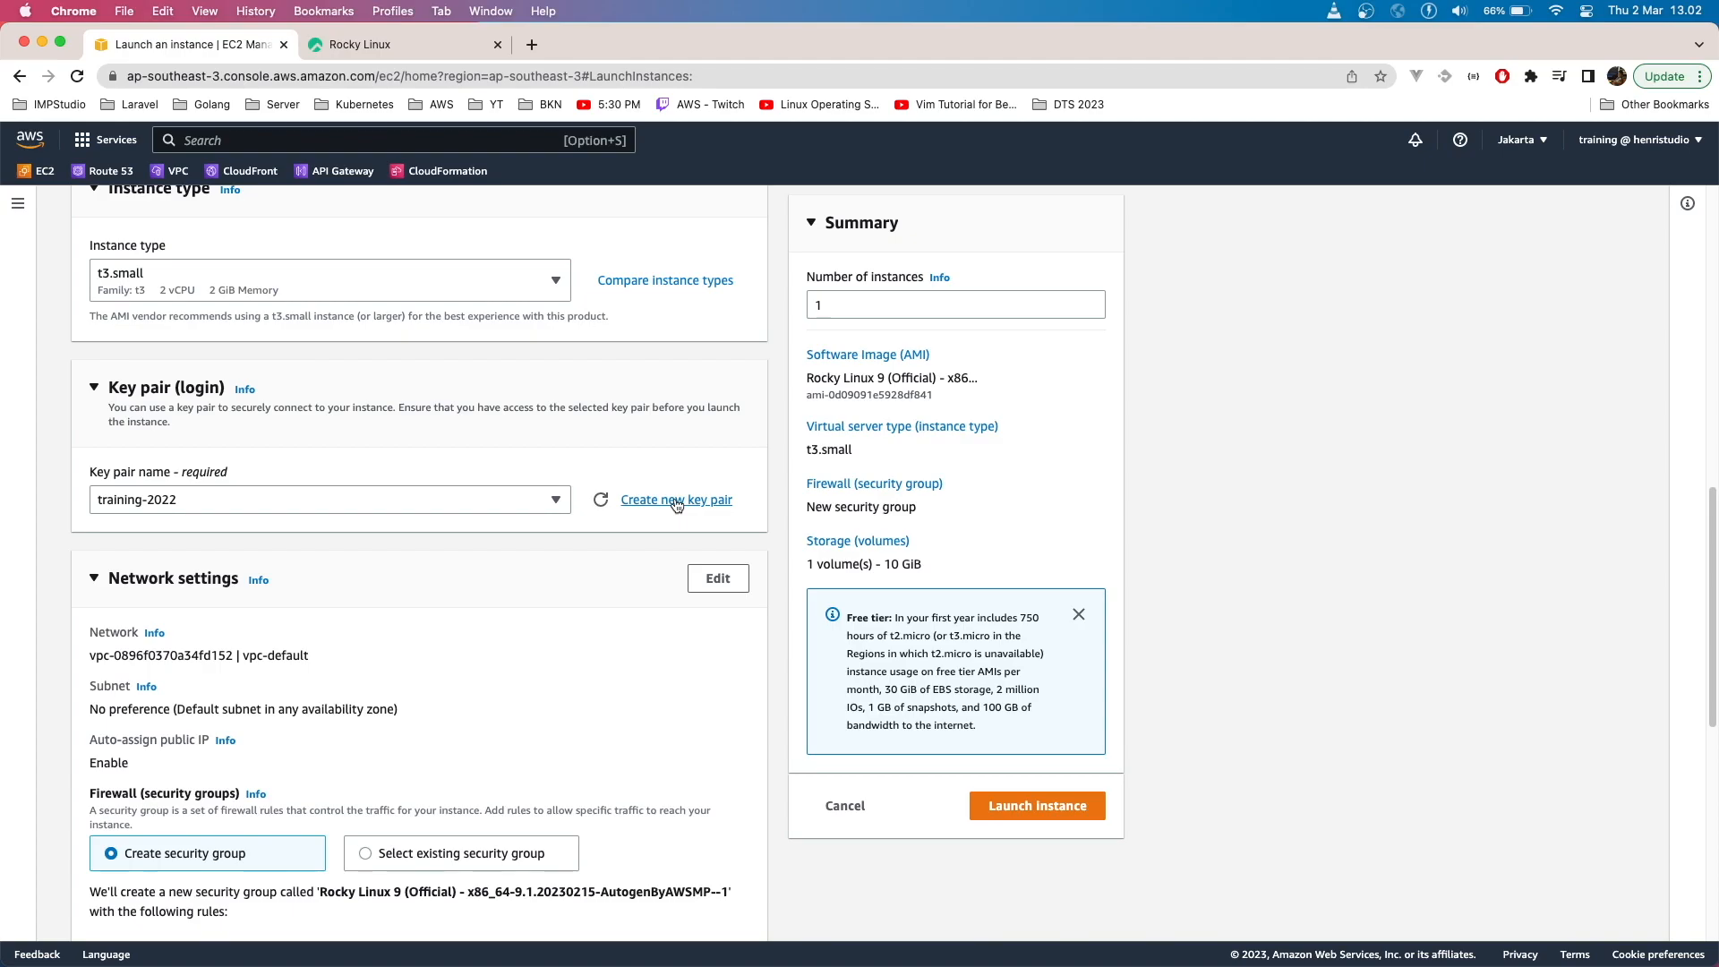
- Assign the existing koneksi-web-server security group to the instance in the network settings
scroll(627, 586, "down", 5)
scroll(627, 586, "down", 4)
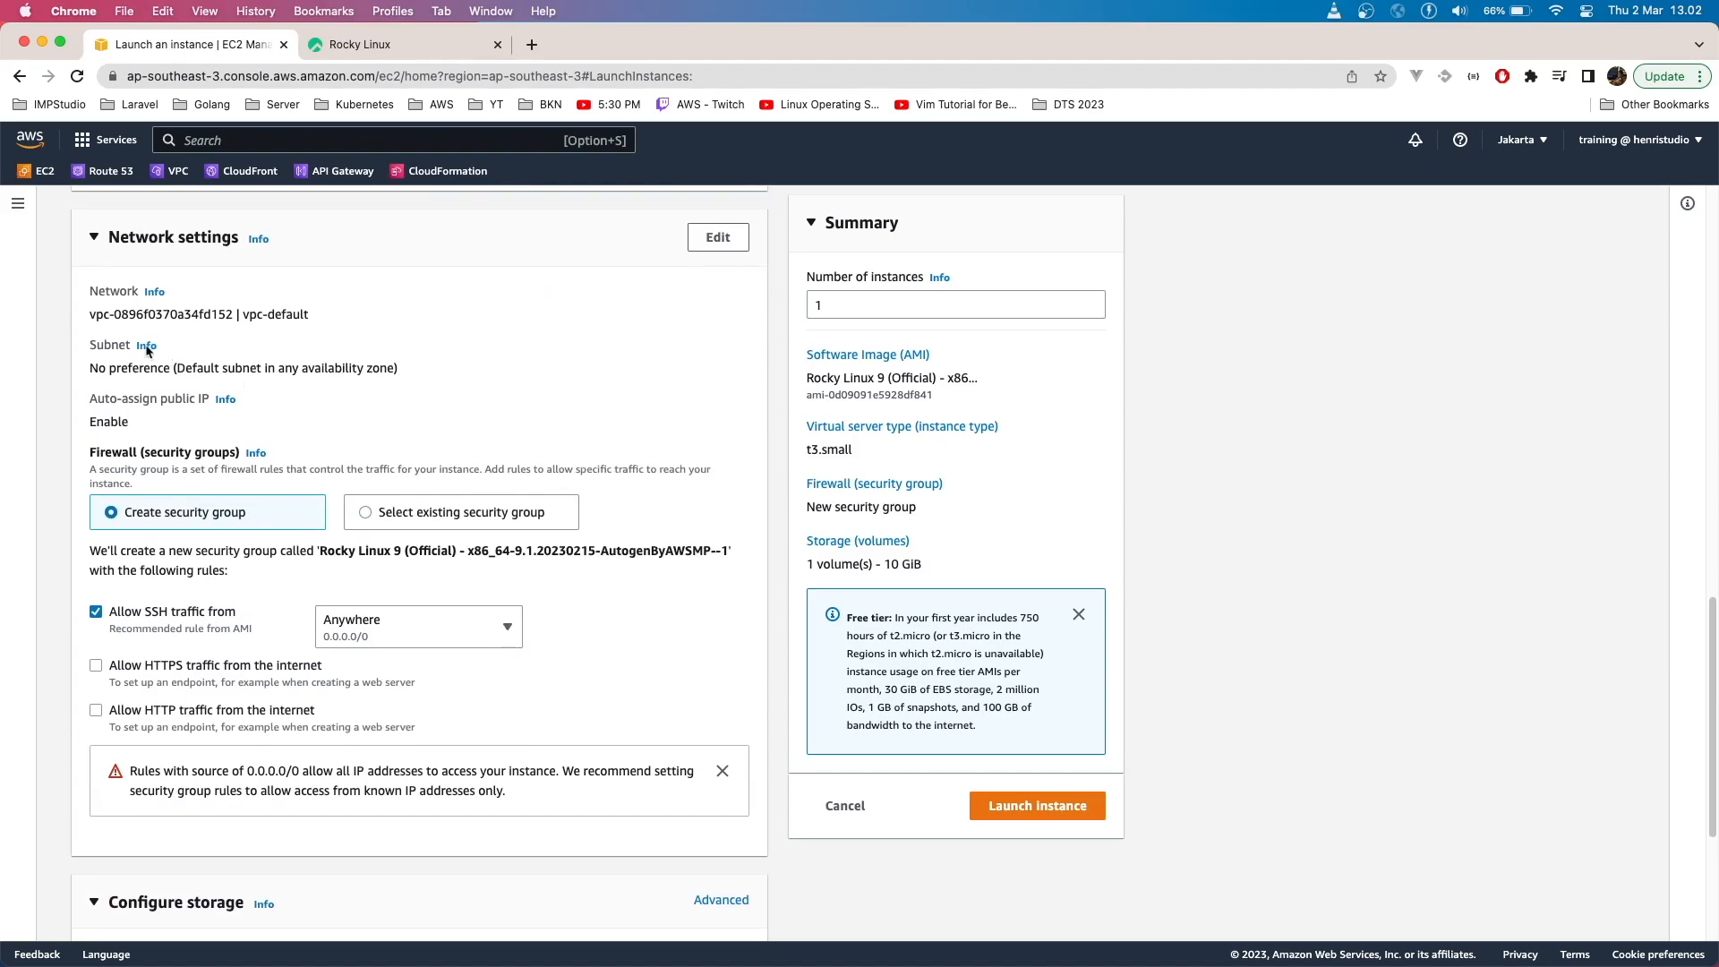
left_click_drag(90, 315, 320, 321)
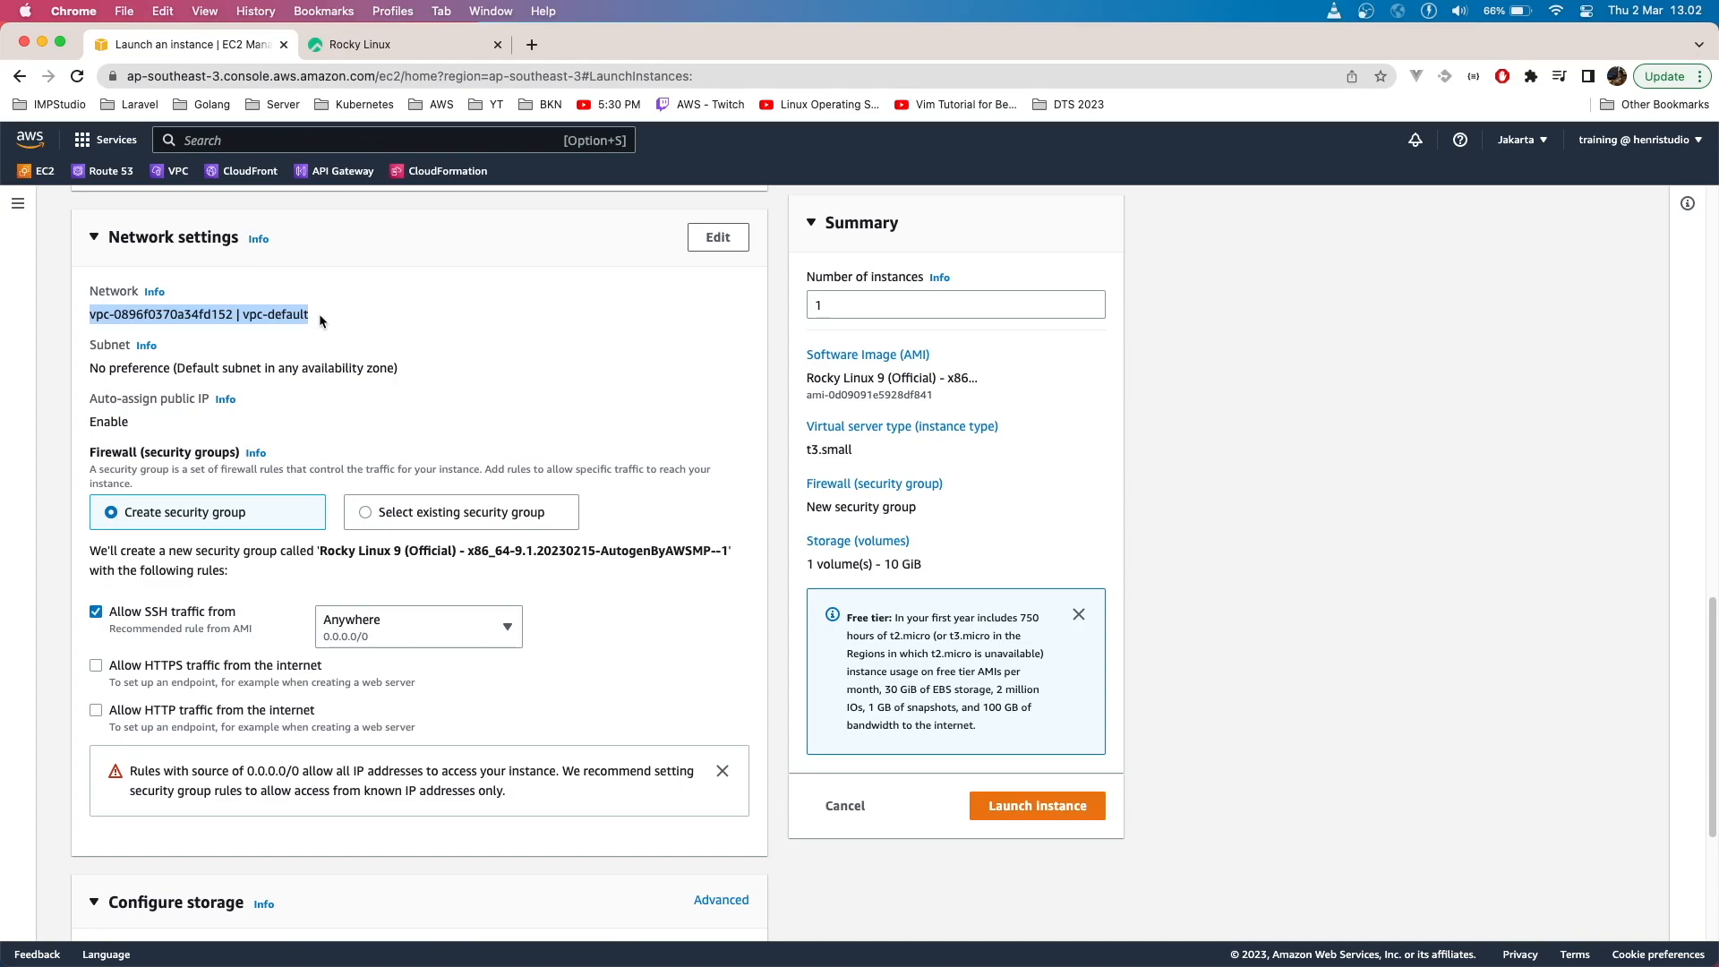
left_click(366, 513)
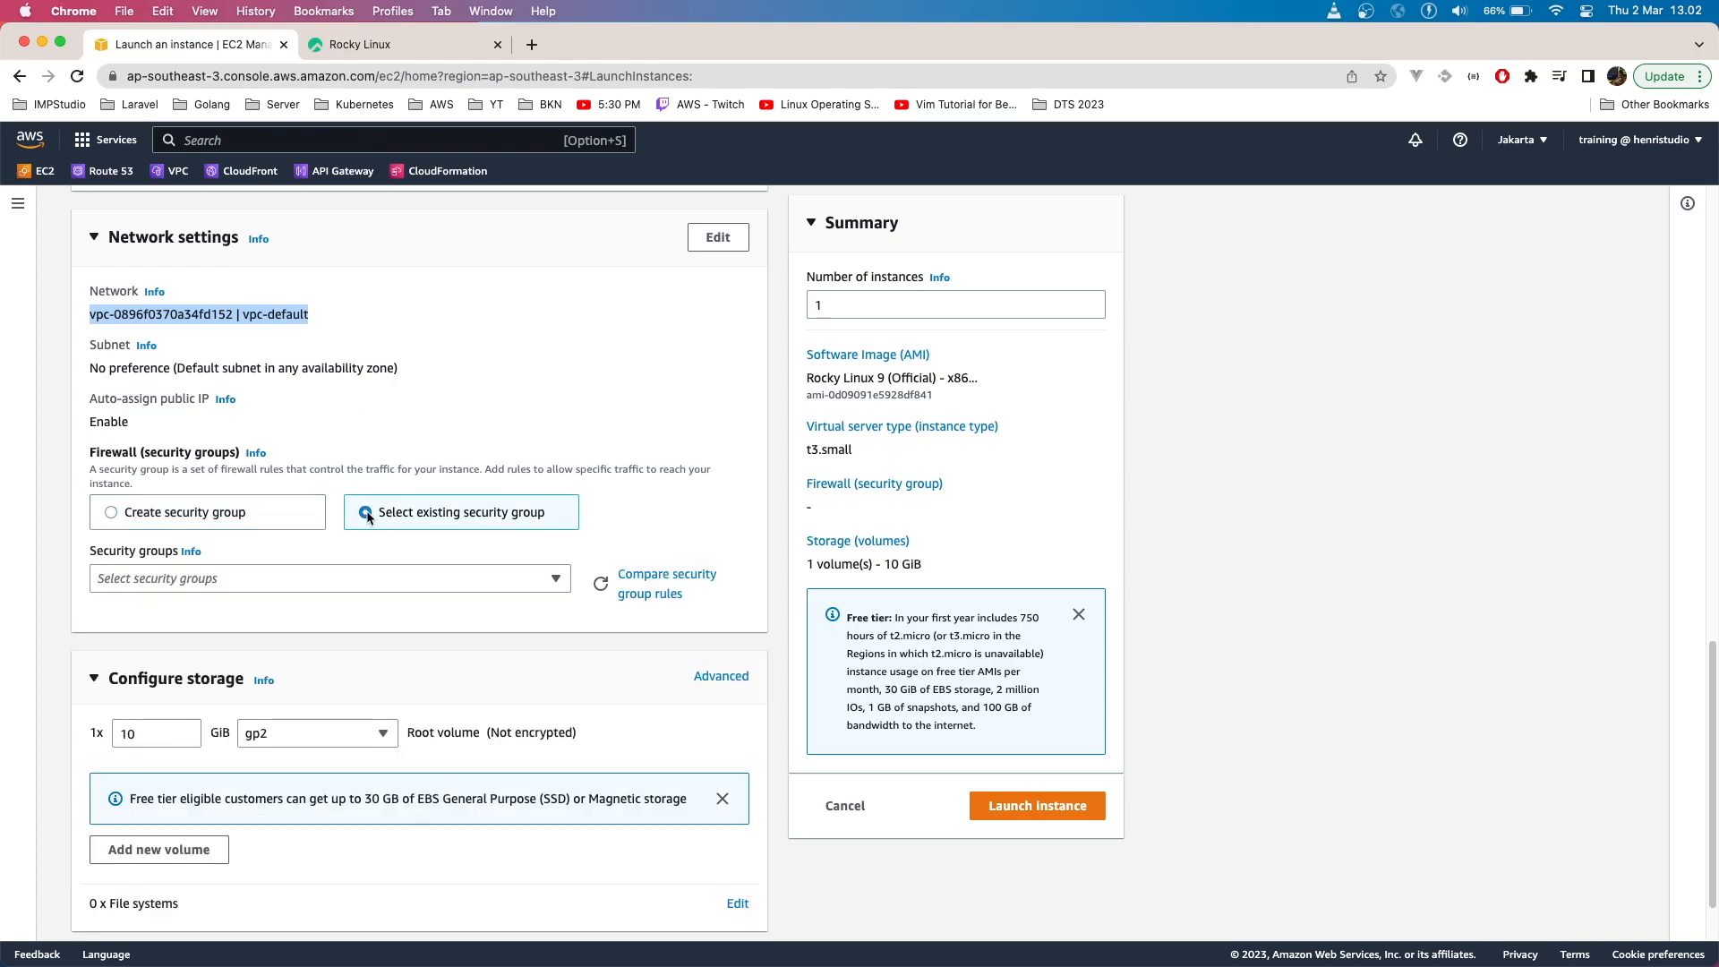
left_click(409, 580)
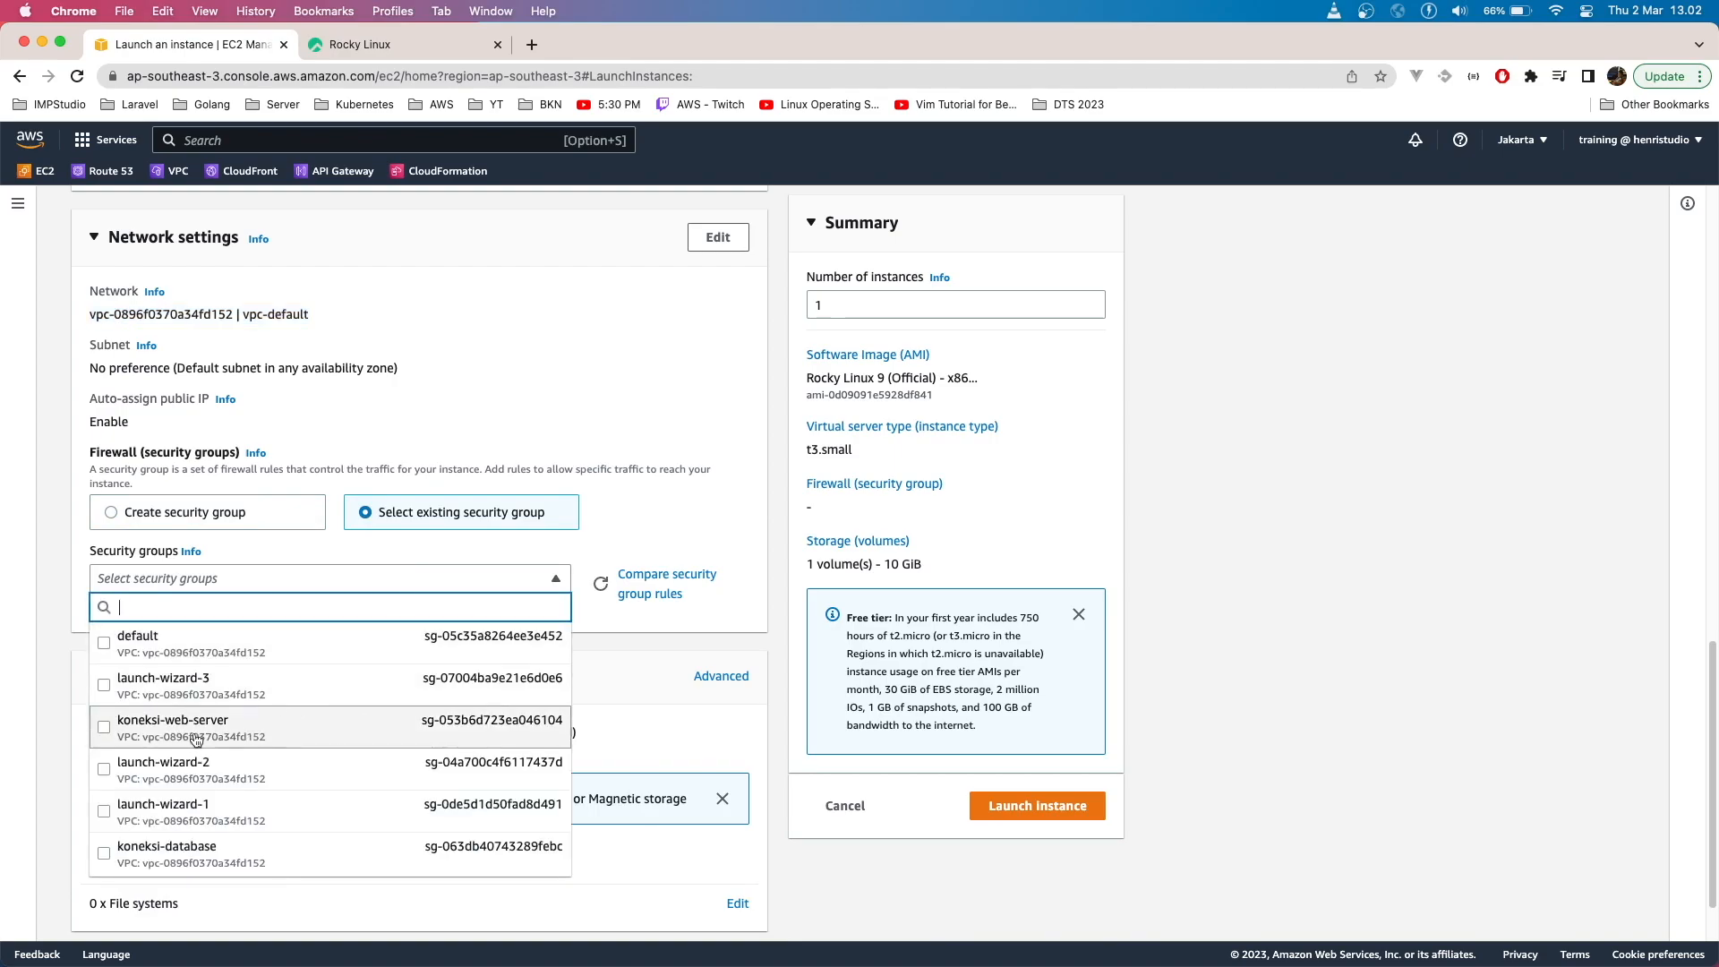
left_click(103, 730)
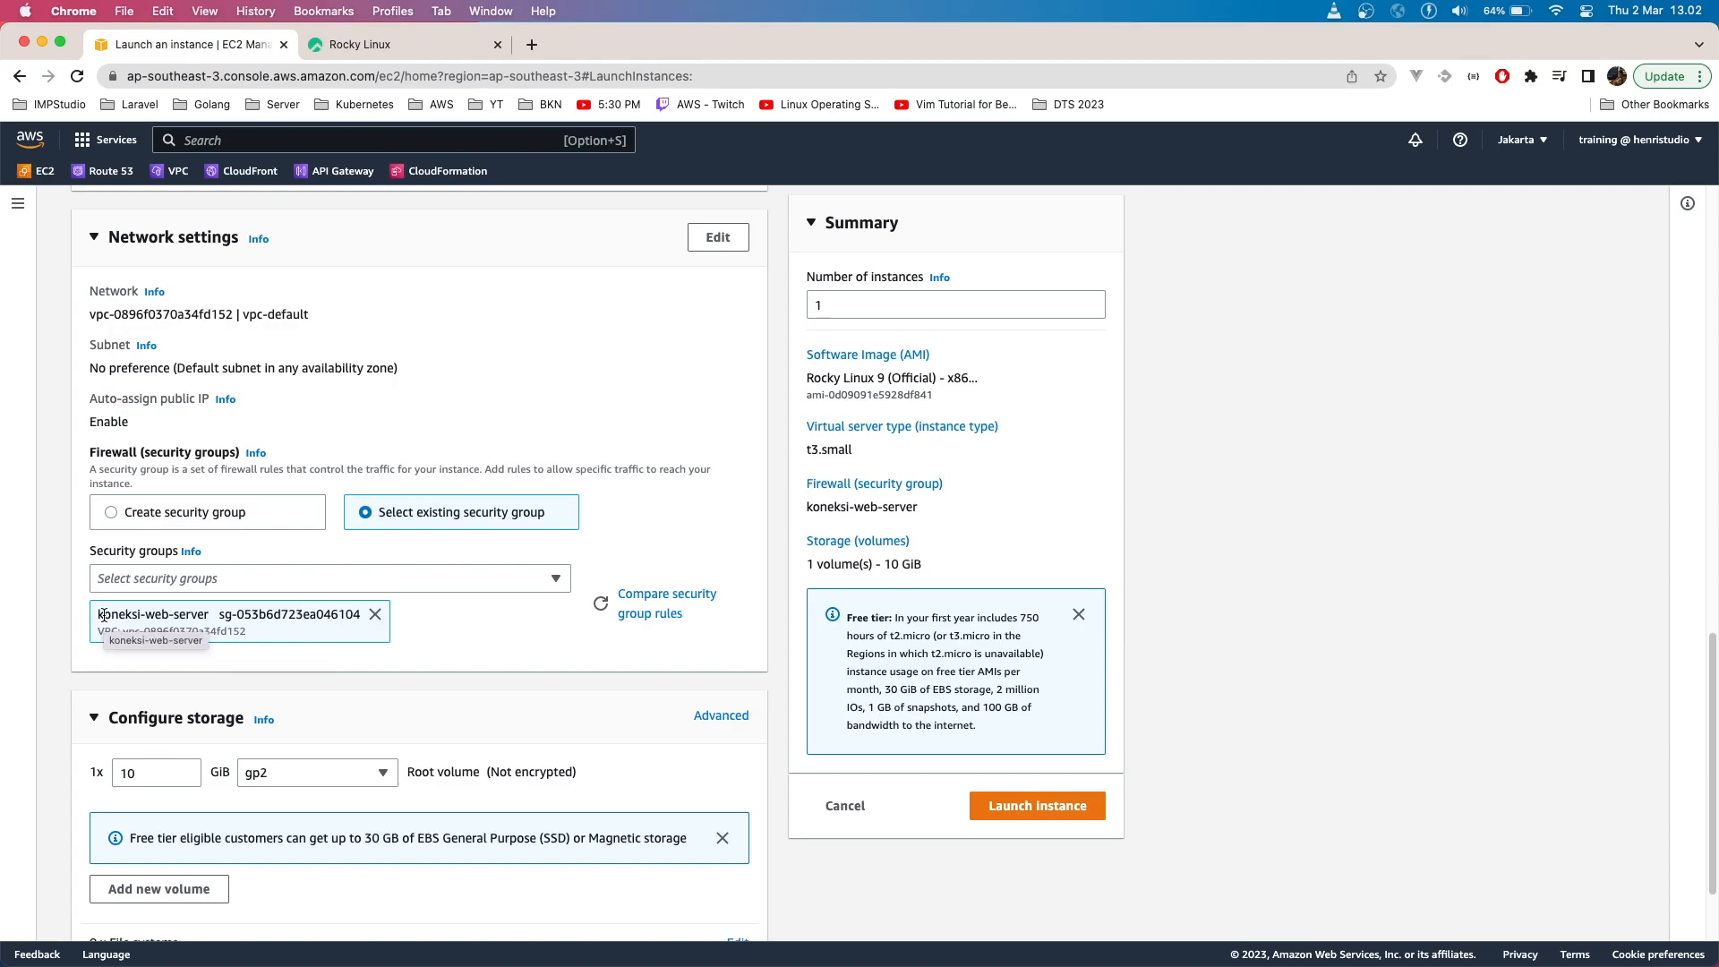
- Review the instance's key pair, network and storage settings in the launch form
scroll(103, 614, "down", 1)
scroll(436, 351, "up", 4)
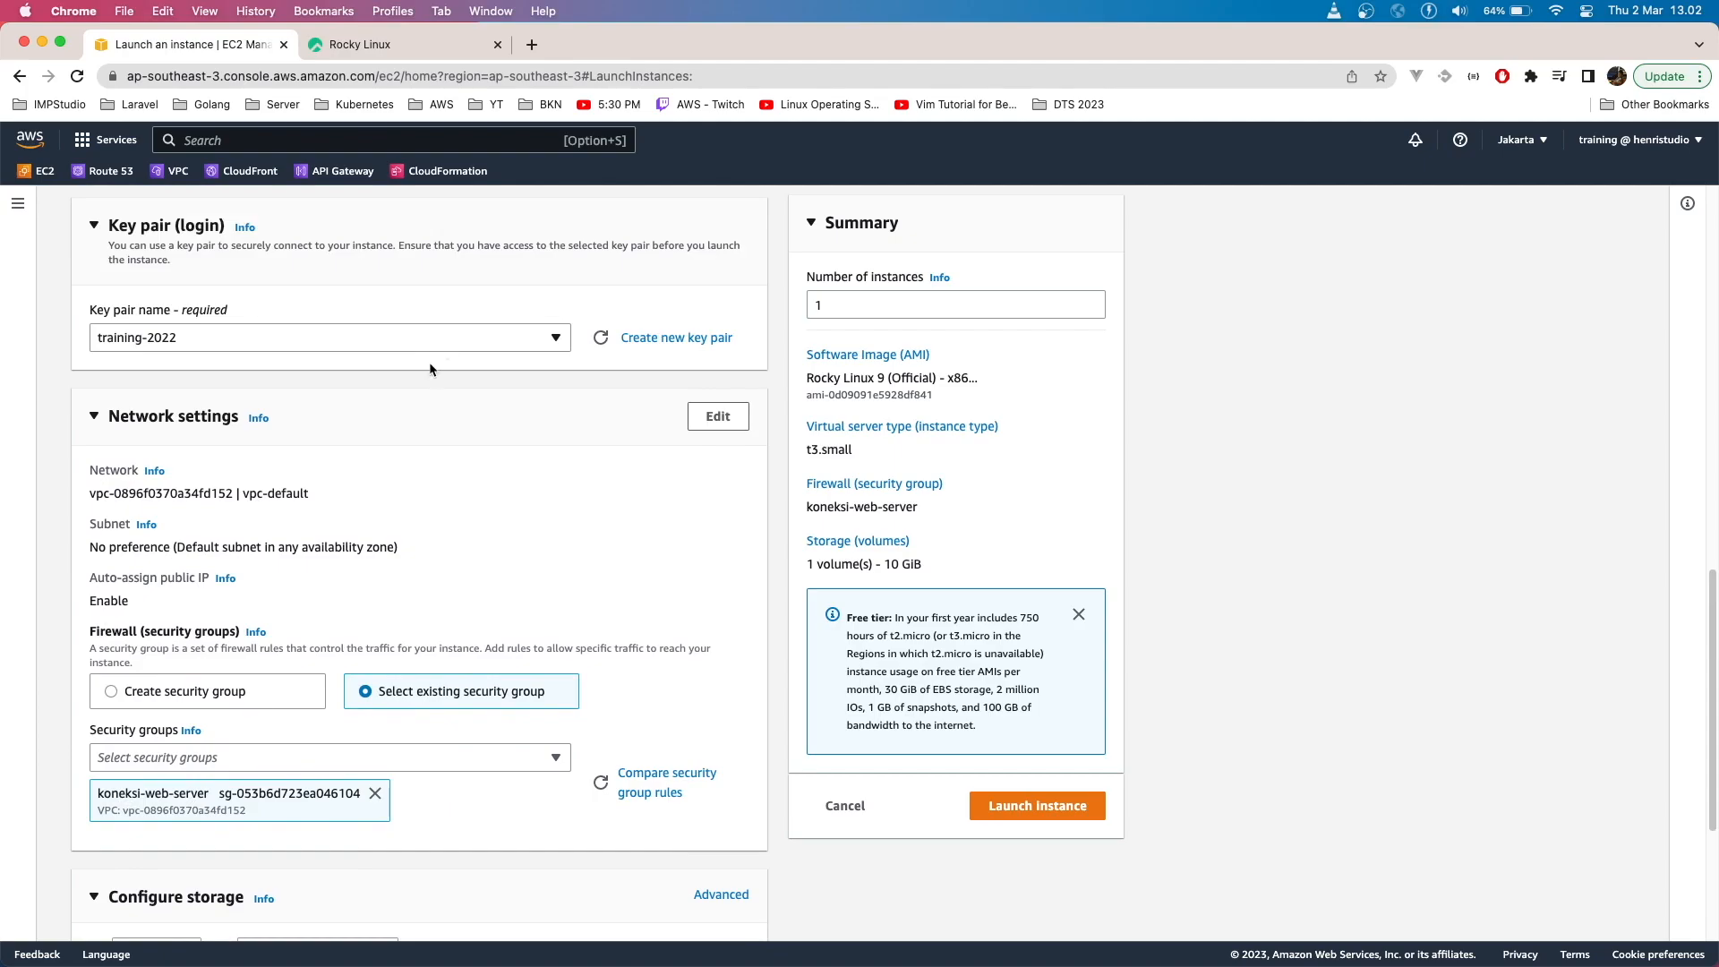
scroll(276, 661, "up", 5)
scroll(275, 660, "down", 6)
scroll(276, 660, "down", 4)
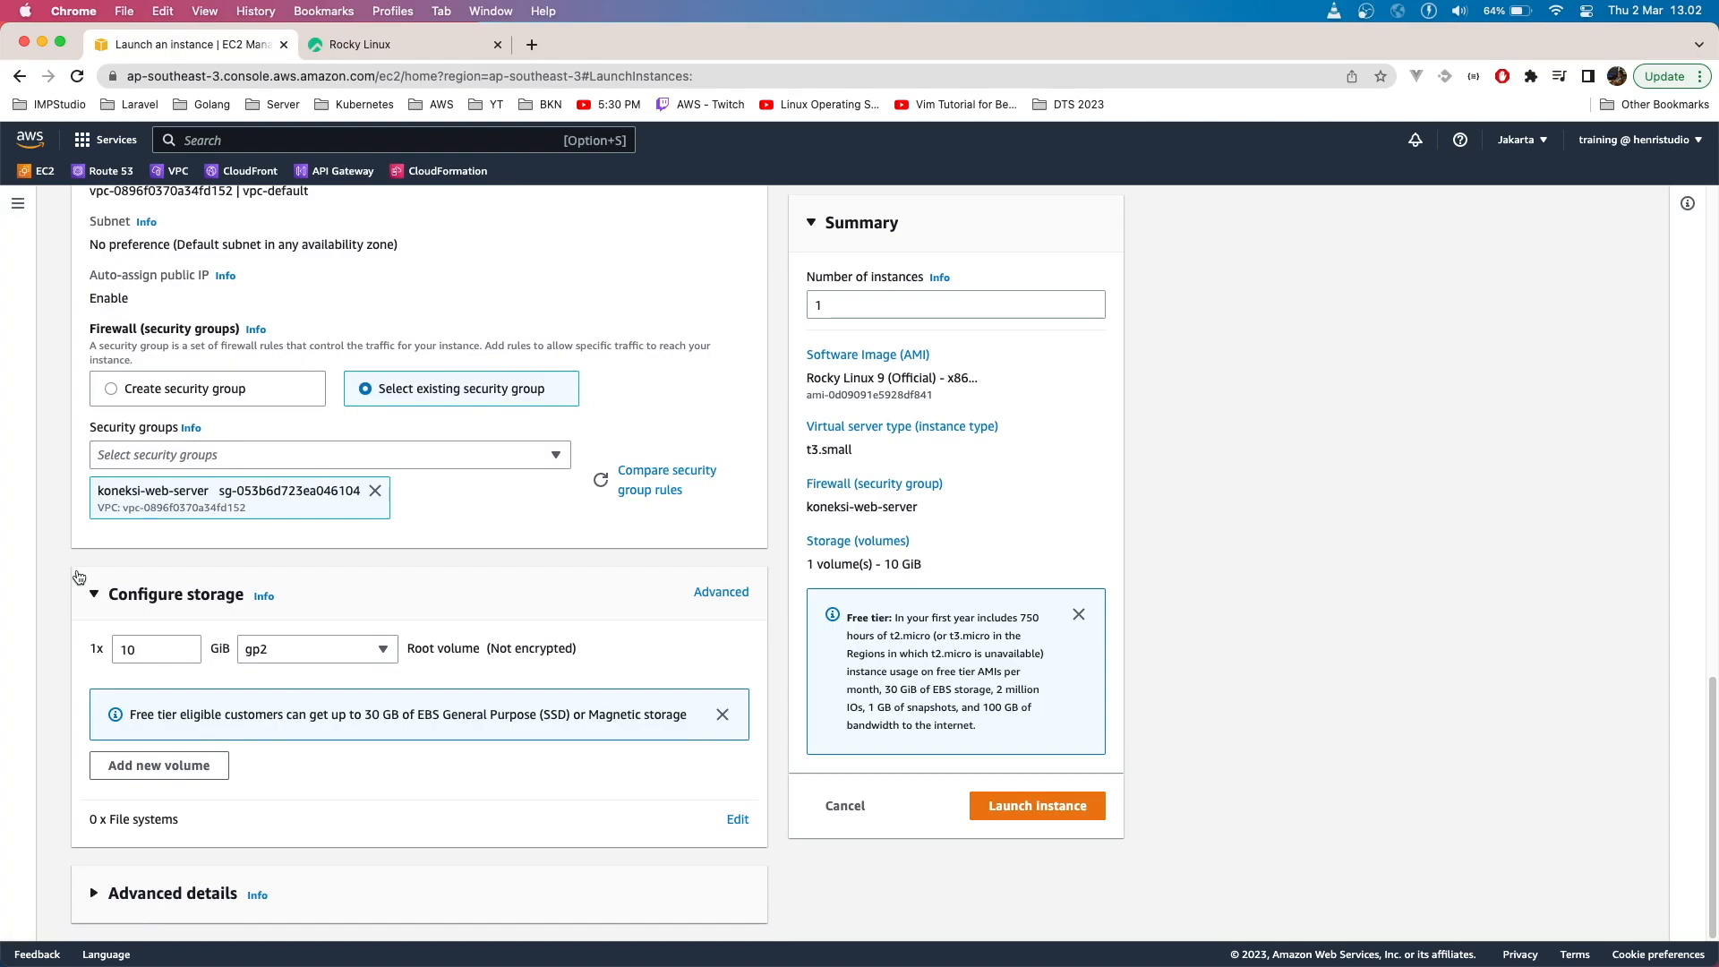
- Review the root volume's size and the available volume types in the storage settings, then collapse that section
double_click(132, 649)
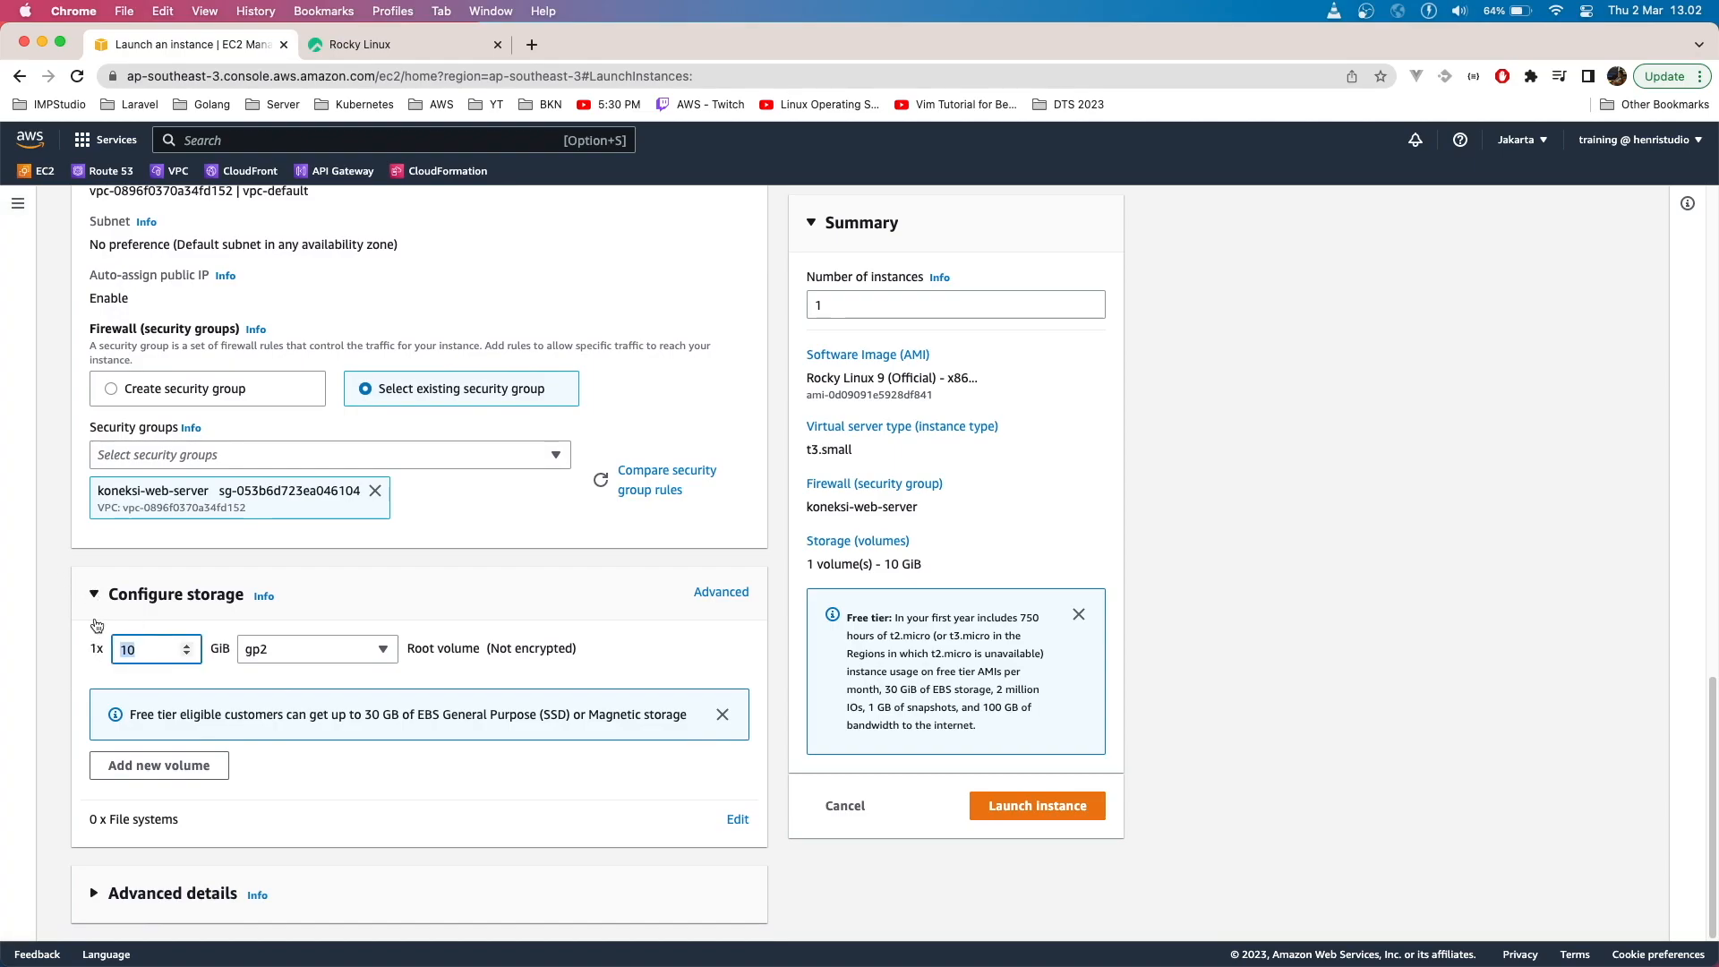
left_click(96, 625)
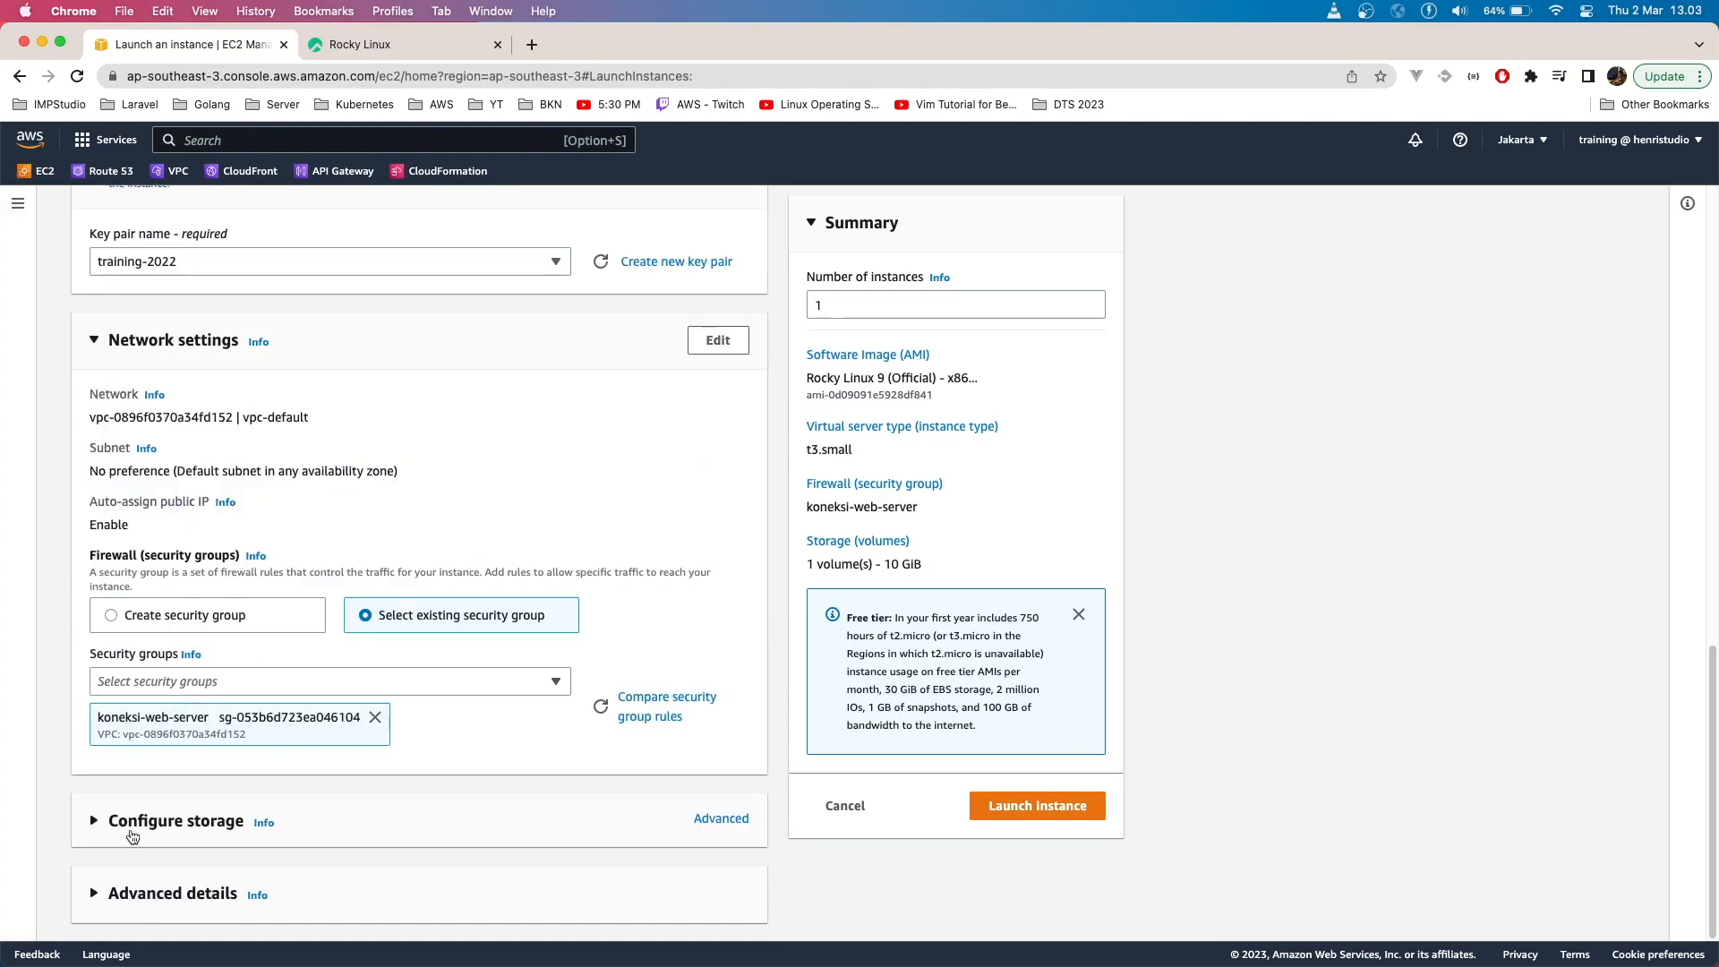
left_click(126, 821)
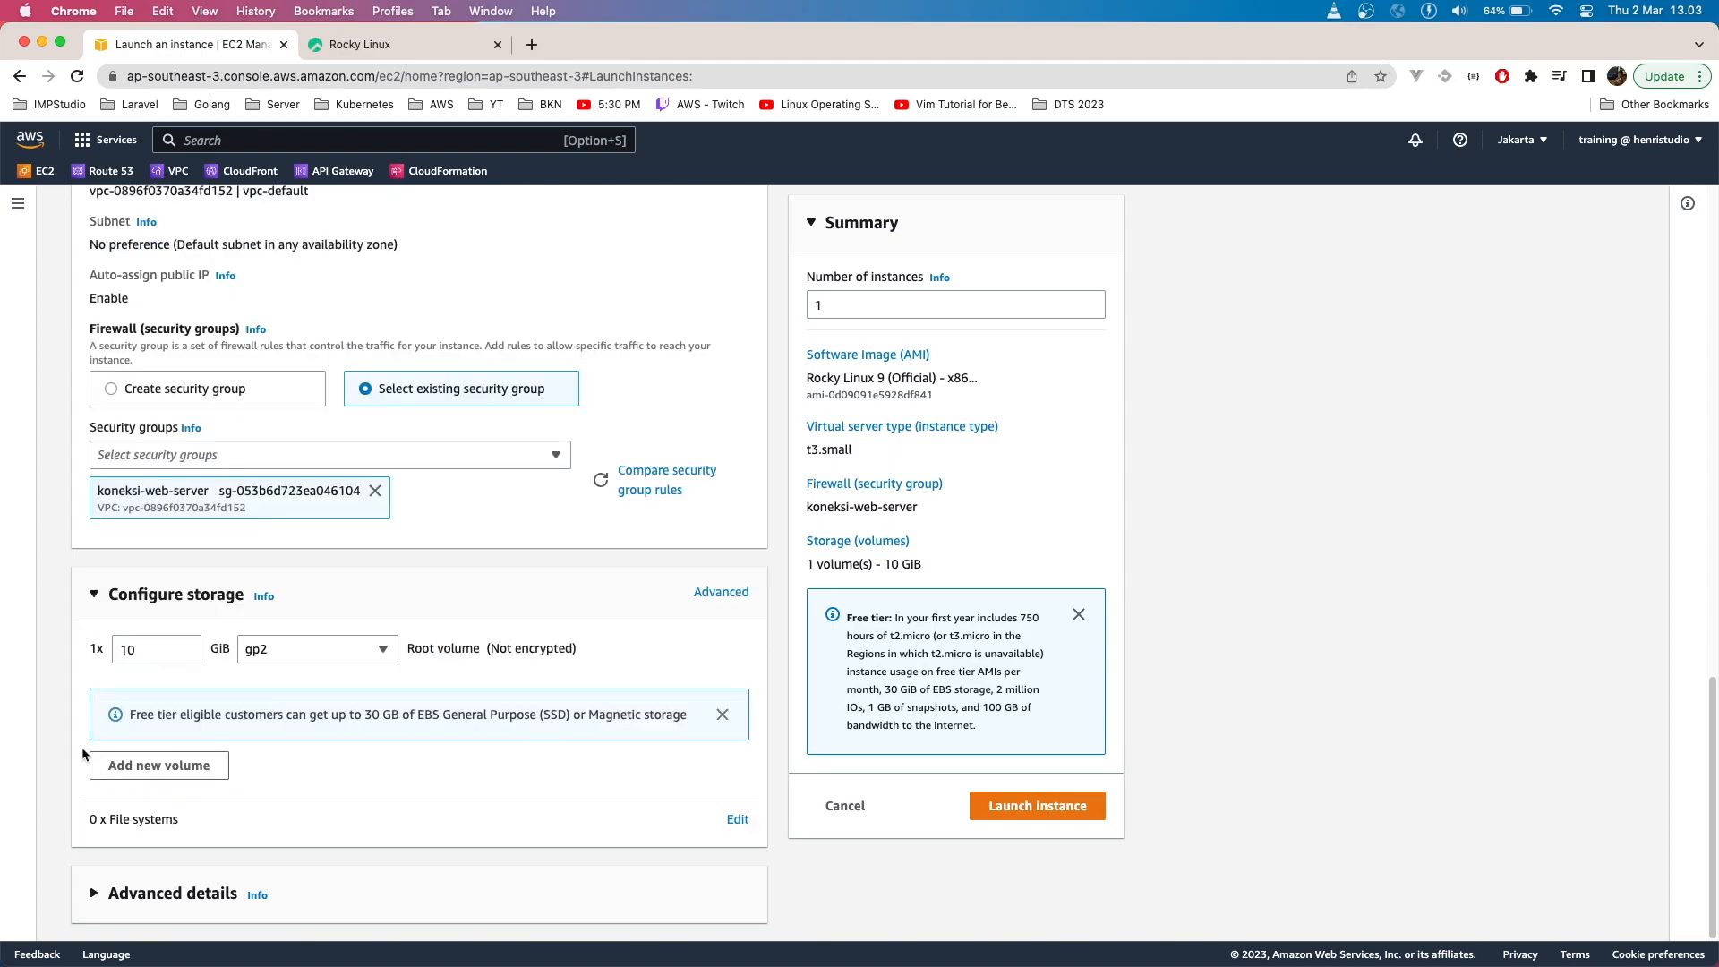
left_click(299, 649)
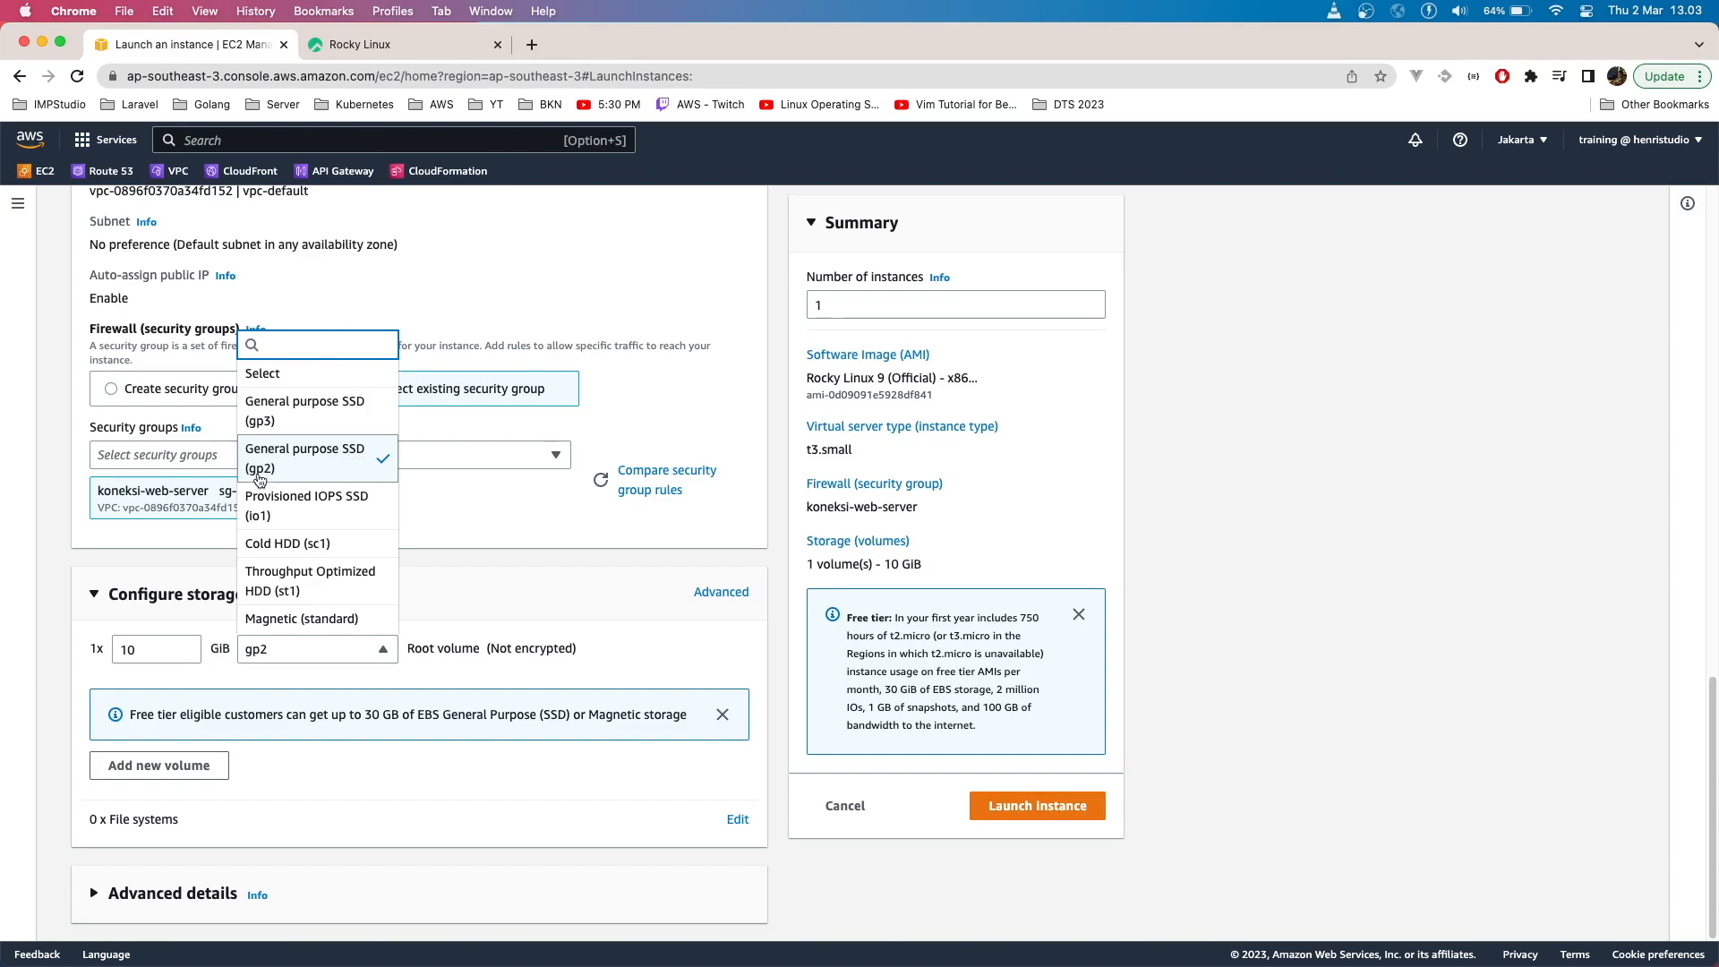
left_click(526, 587)
left_click(528, 588)
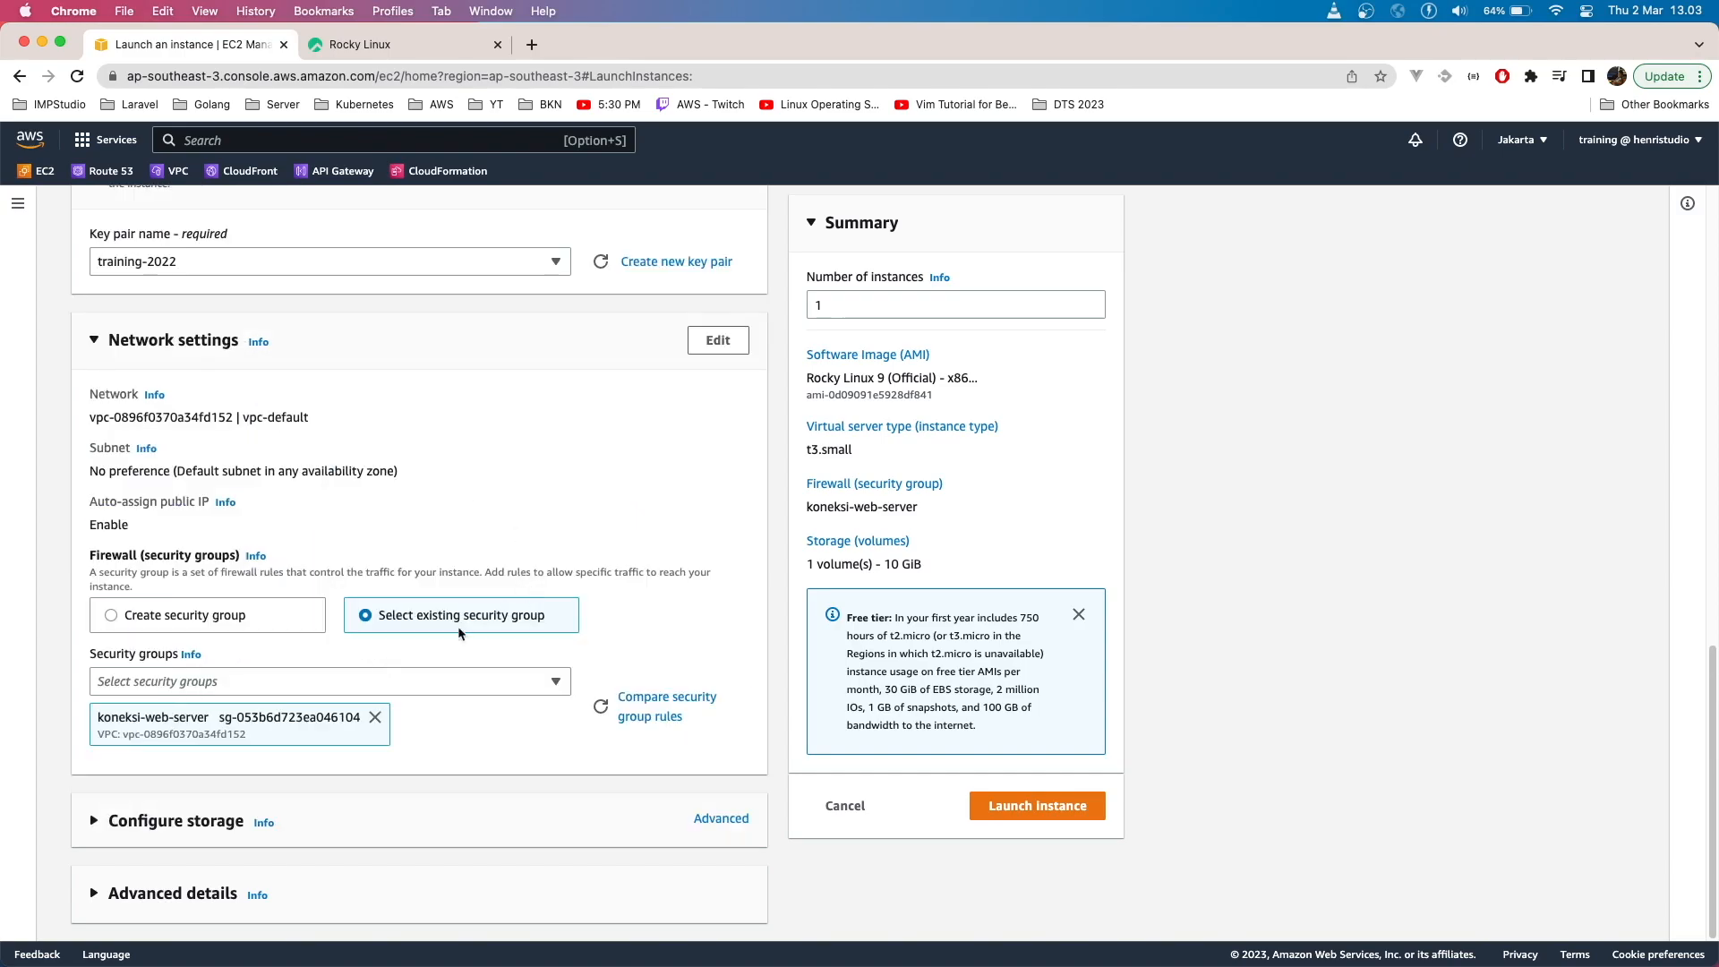
- Look through the advanced details of the launch form, including the metadata options and the optional user data field
left_click(170, 891)
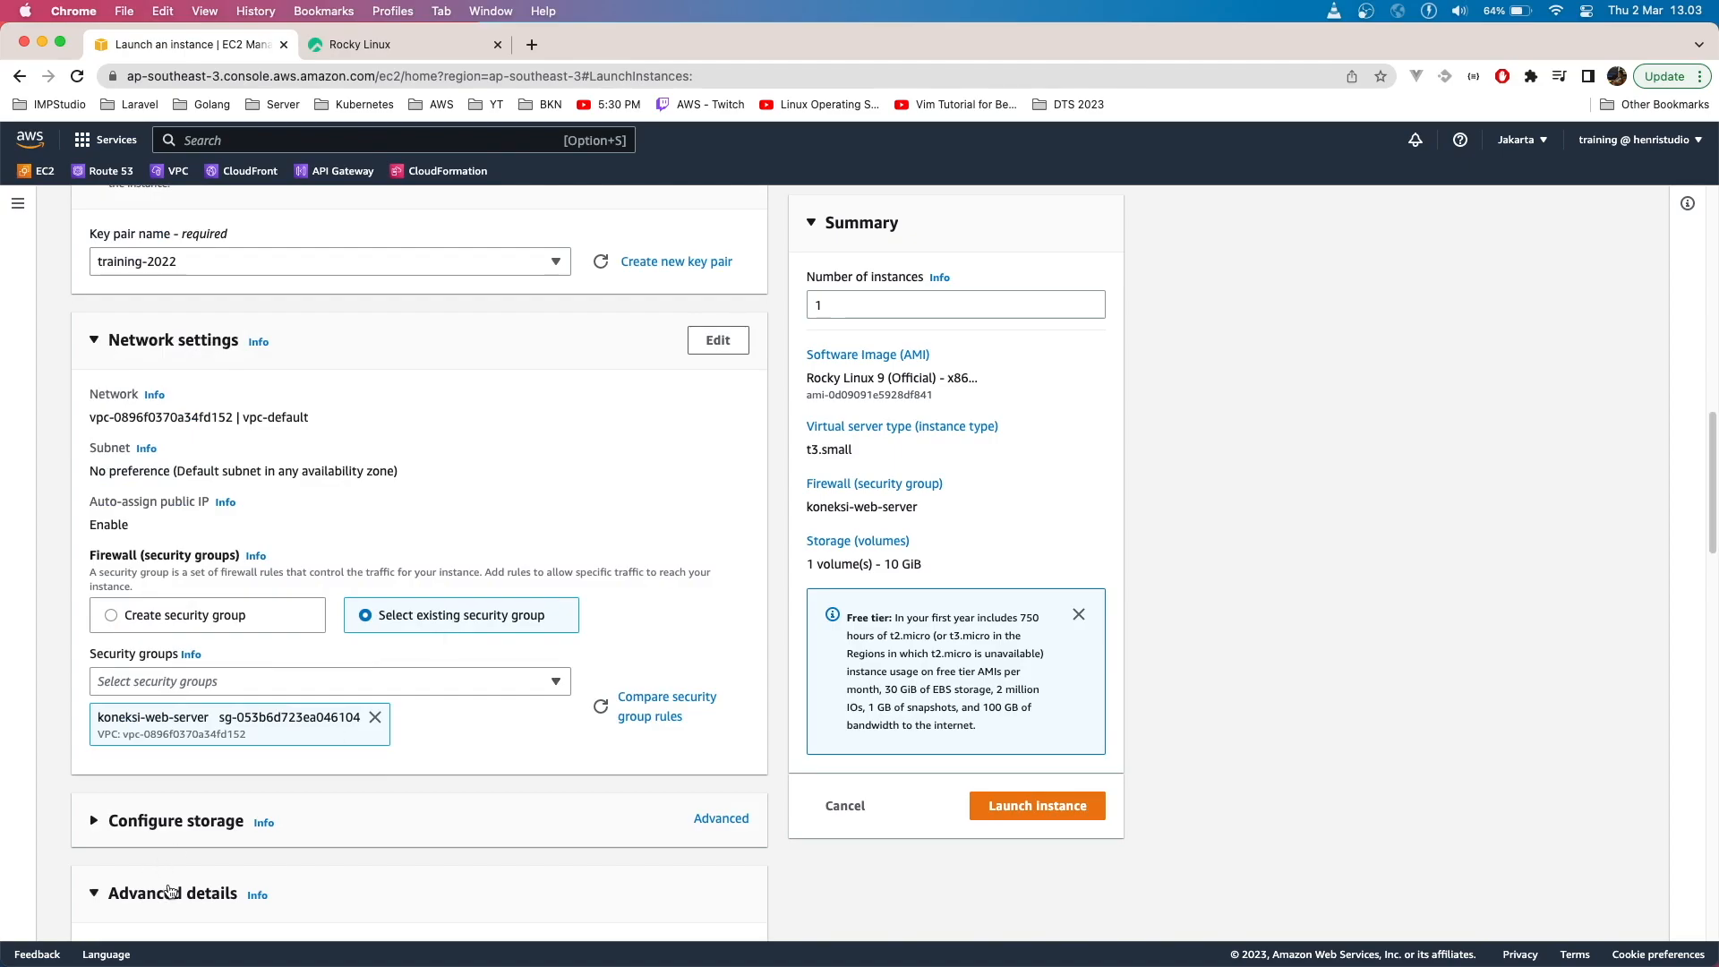
scroll(169, 891, "down", 5)
scroll(242, 657, "down", 10)
scroll(244, 656, "down", 5)
left_click(129, 591)
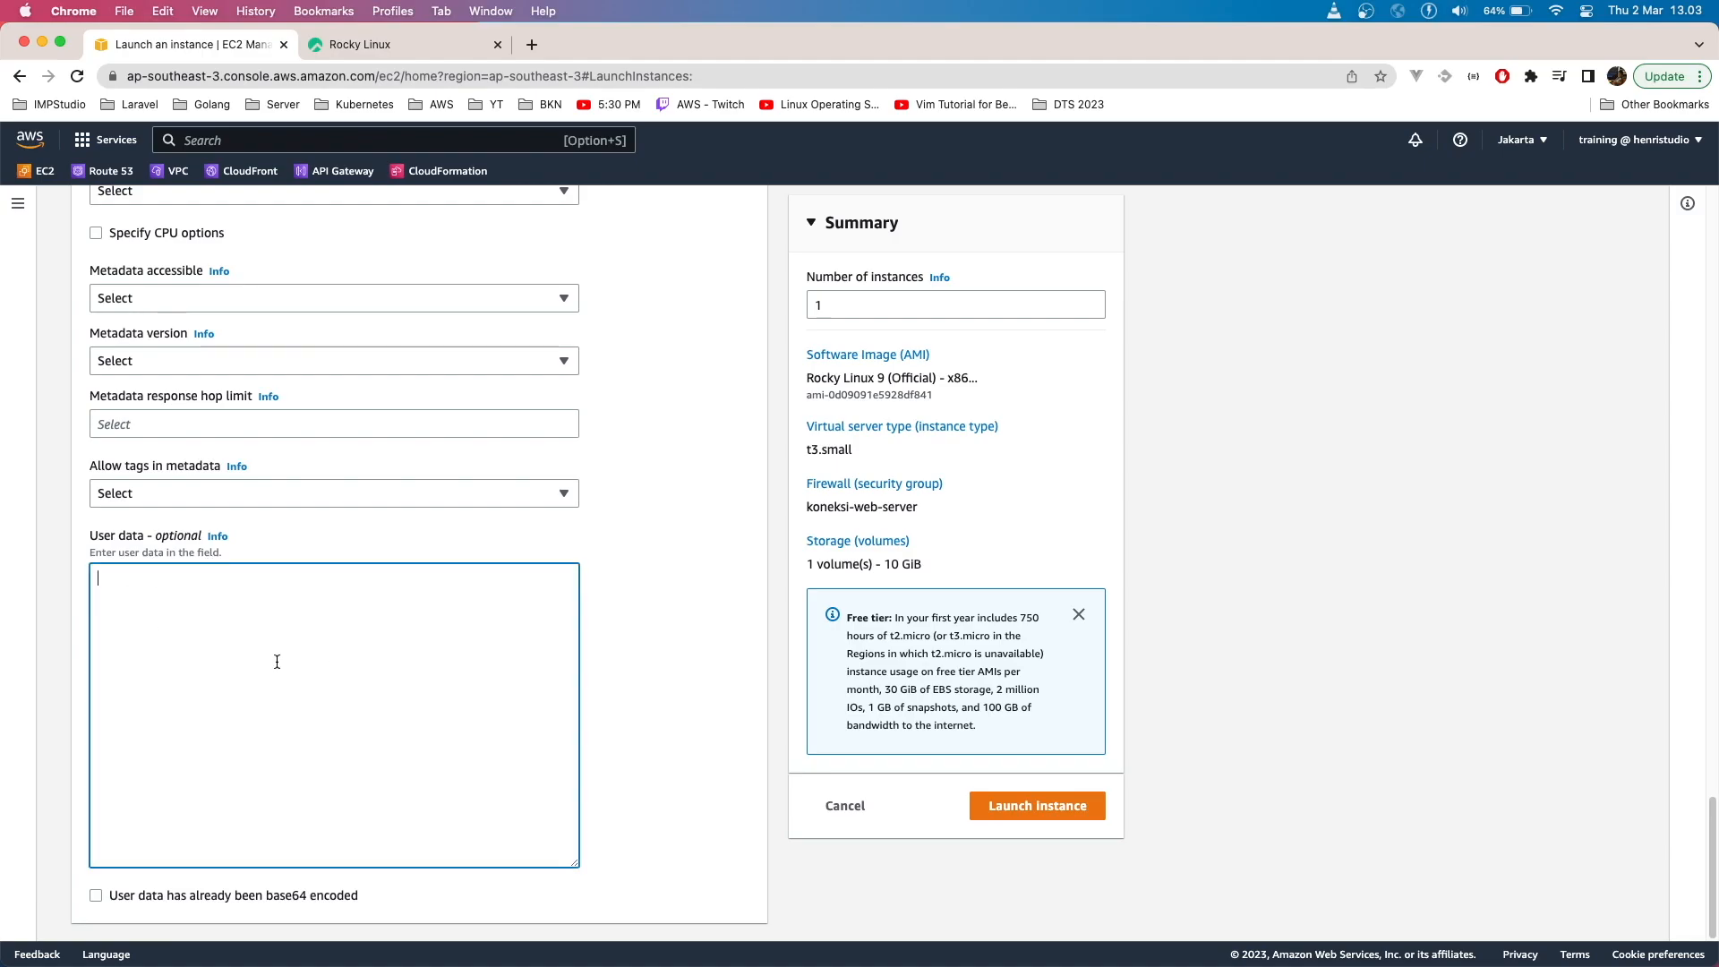
left_click(592, 606)
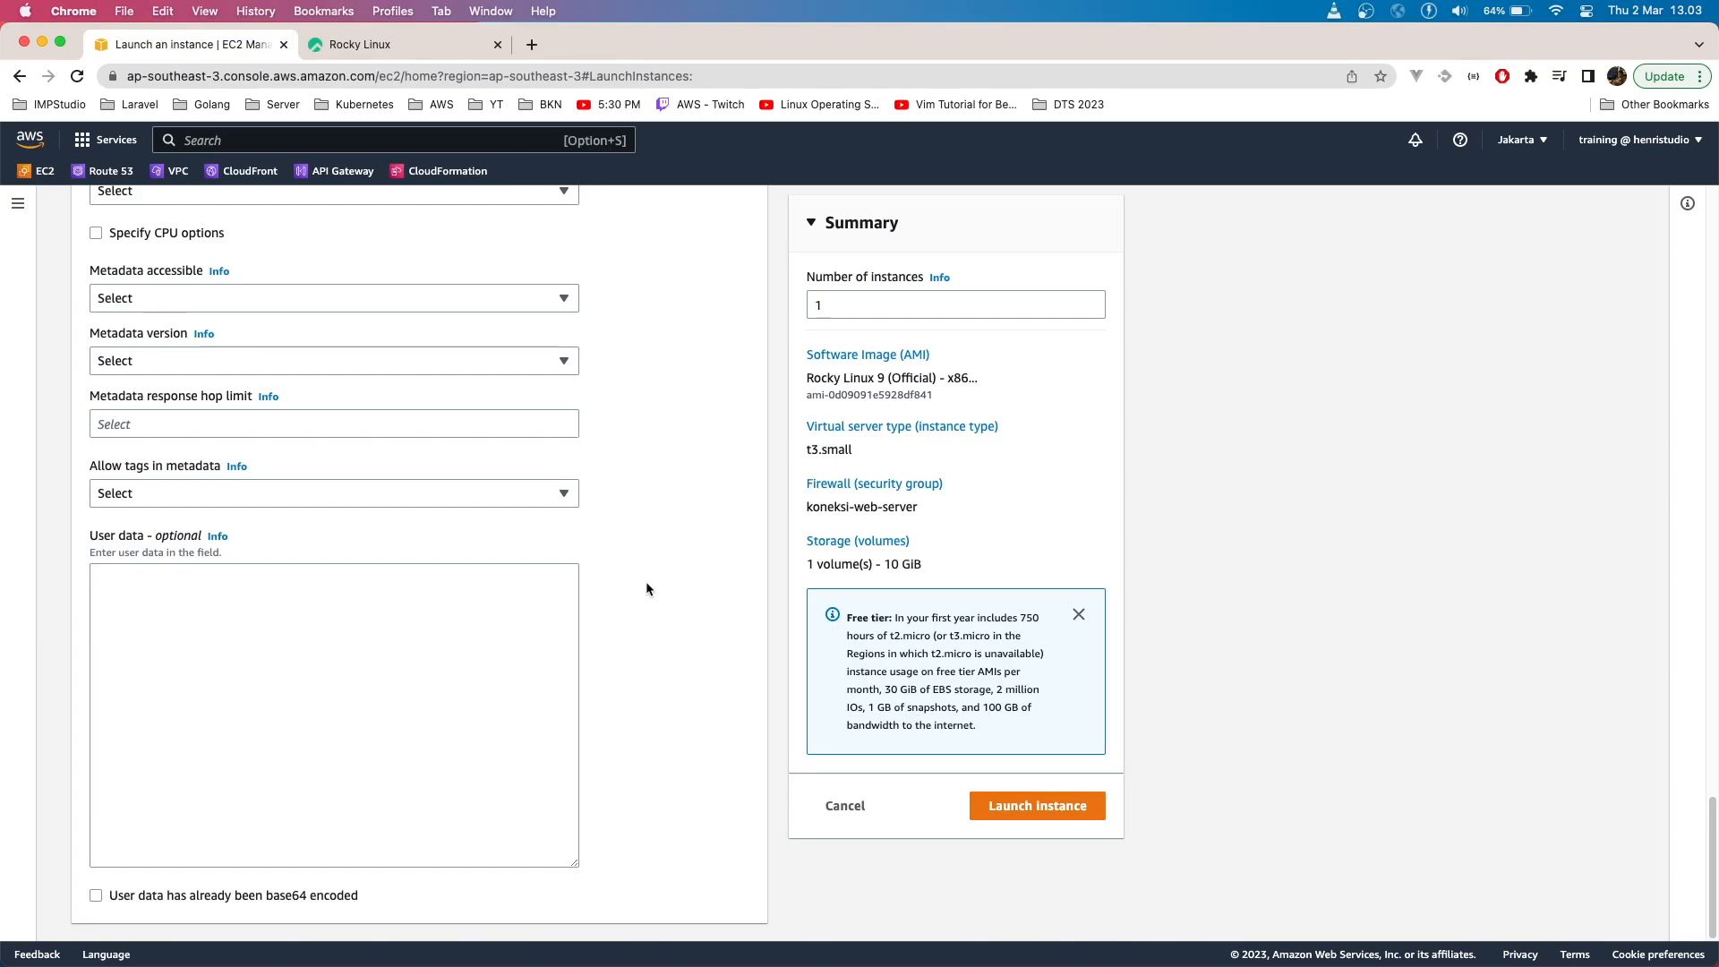
scroll(691, 546, "up", 5)
scroll(667, 626, "down", 5)
scroll(668, 626, "up", 20)
- Set the number of instances to 1, recheck the form and launch the Rocky Linux 9 instance
double_click(846, 302)
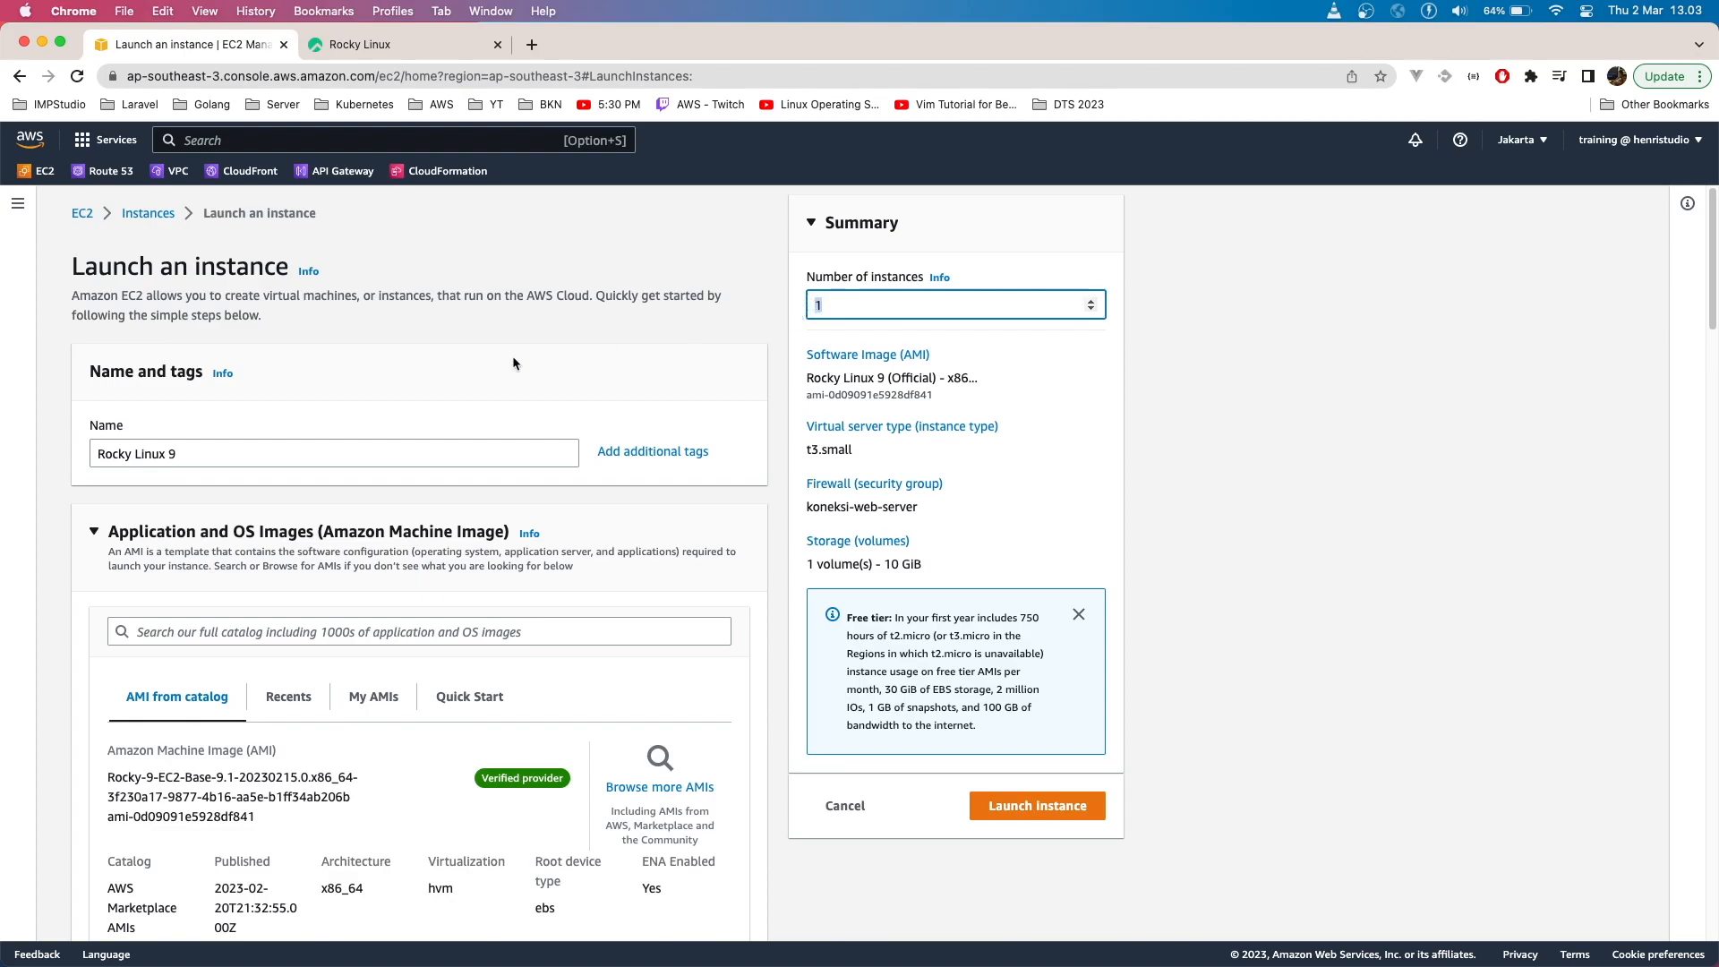
left_click(828, 312)
key("BackSpace")
type("1")
scroll(891, 564, "down", 2)
scroll(891, 564, "up", 2)
scroll(777, 604, "down", 10)
scroll(777, 604, "up", 10)
left_click(1002, 807)
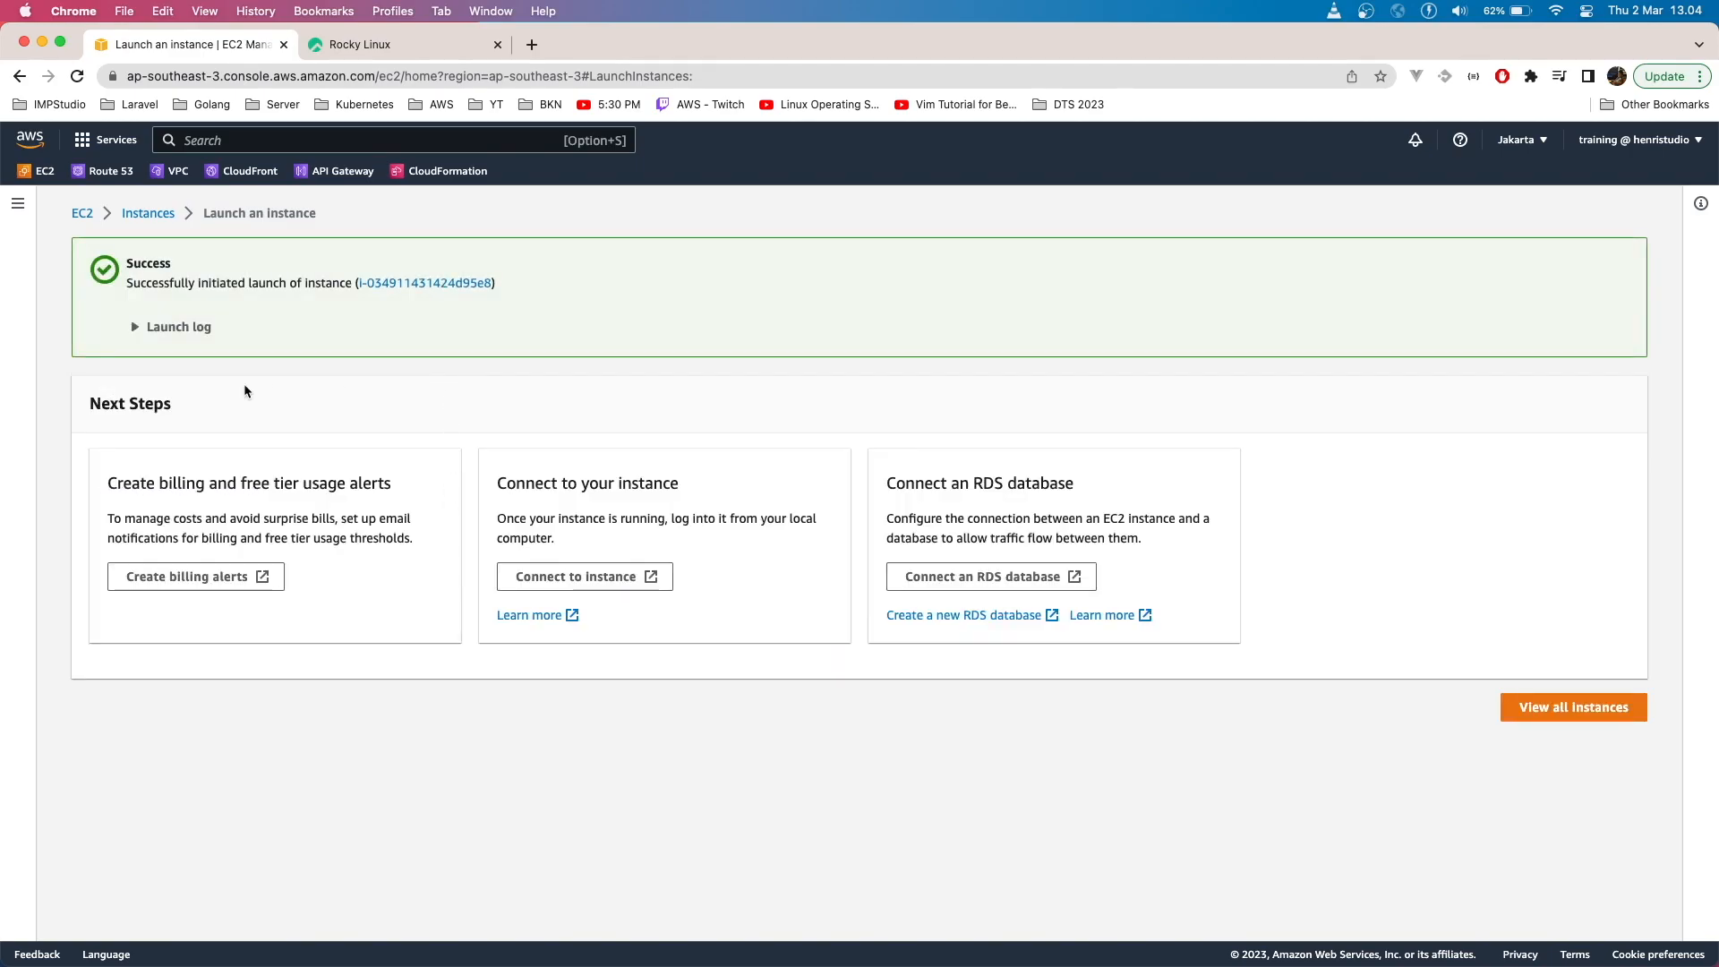
- Inspect the launch log, and check the Rocky Linux 9 instance's status in the refreshed list of all instances
left_click(153, 328)
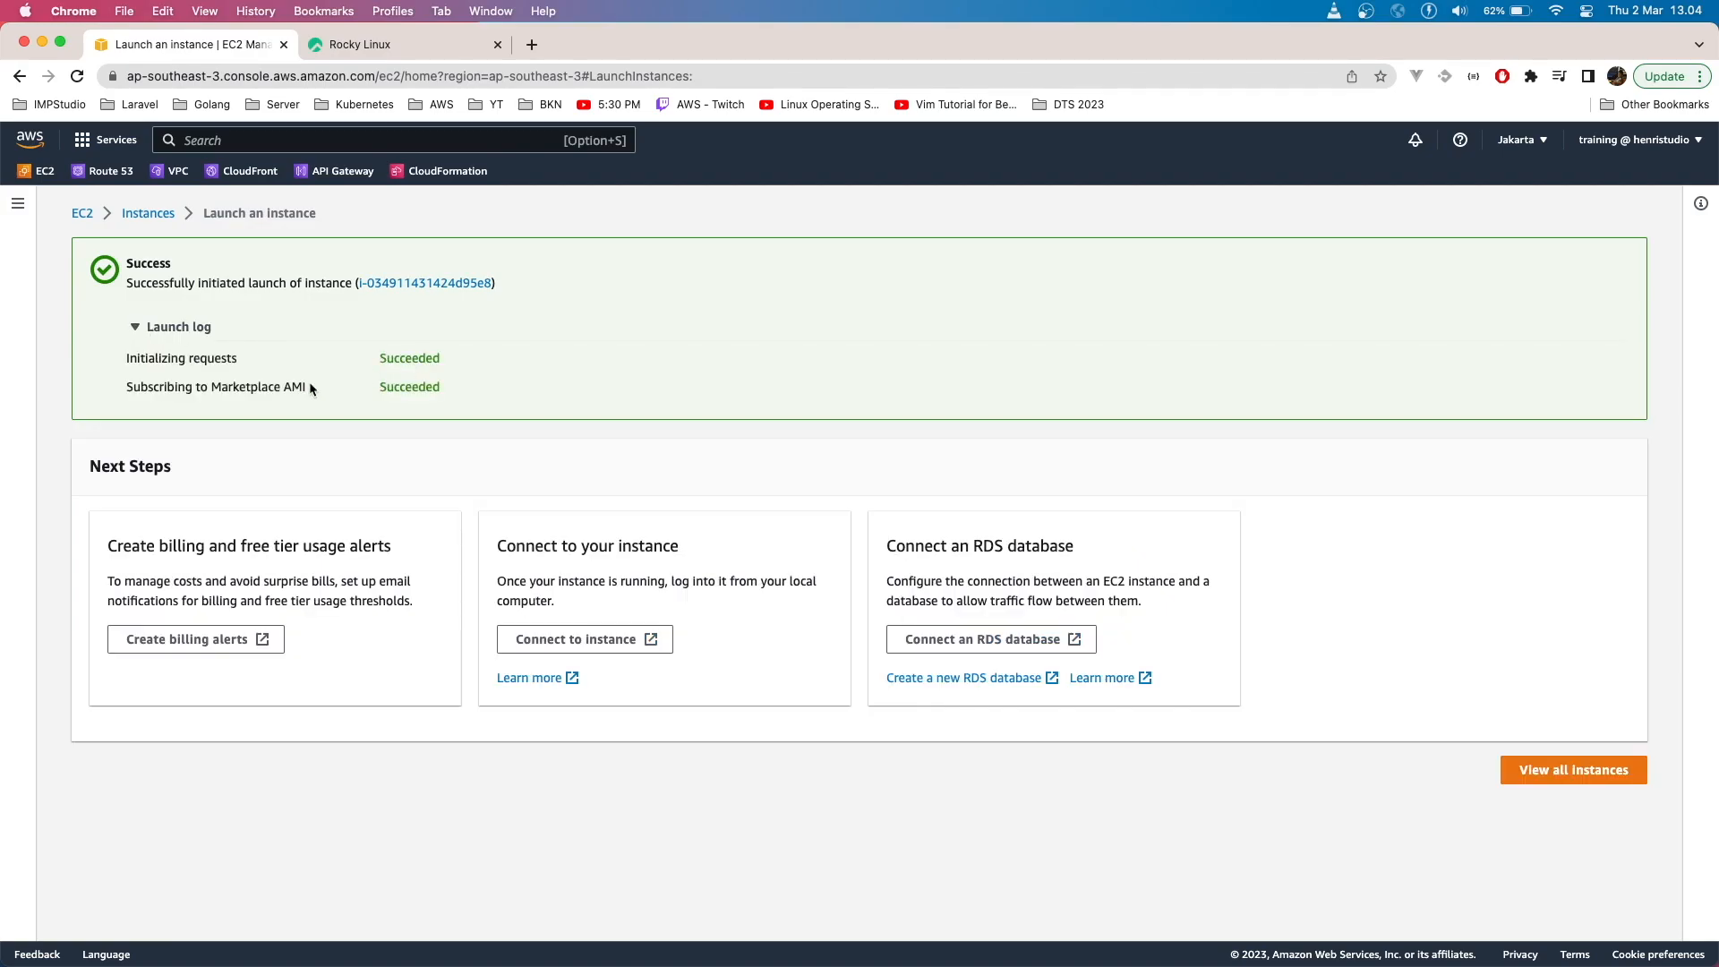
left_click(1544, 773)
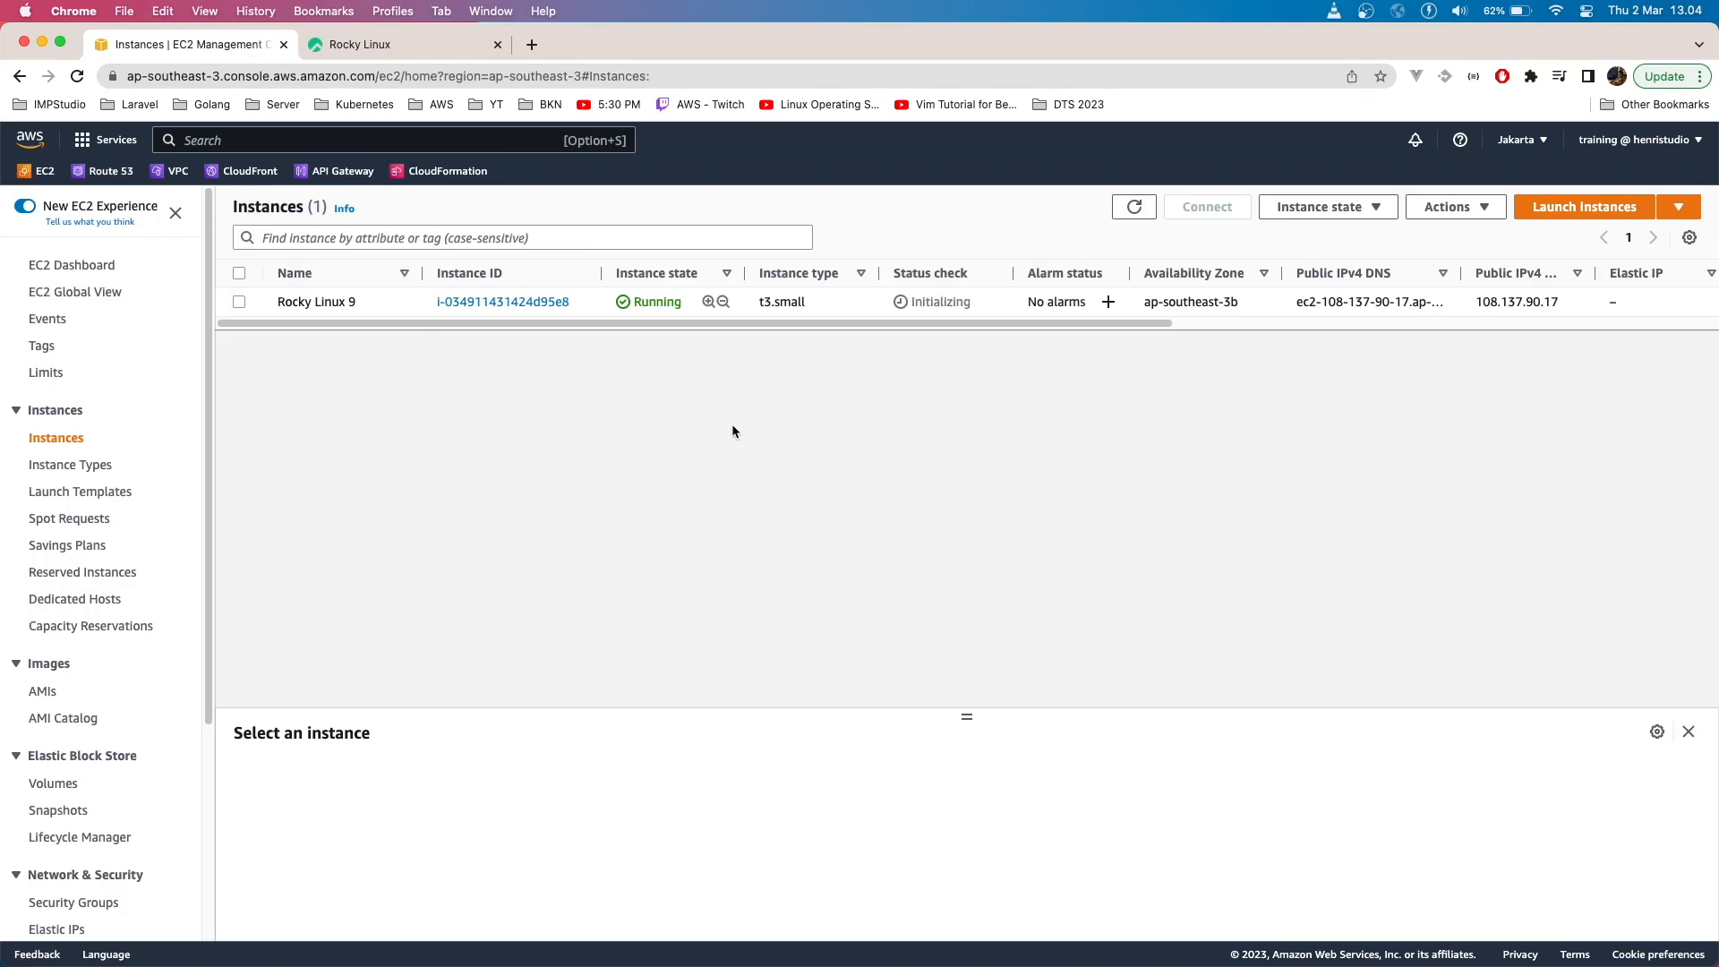
left_click(239, 303)
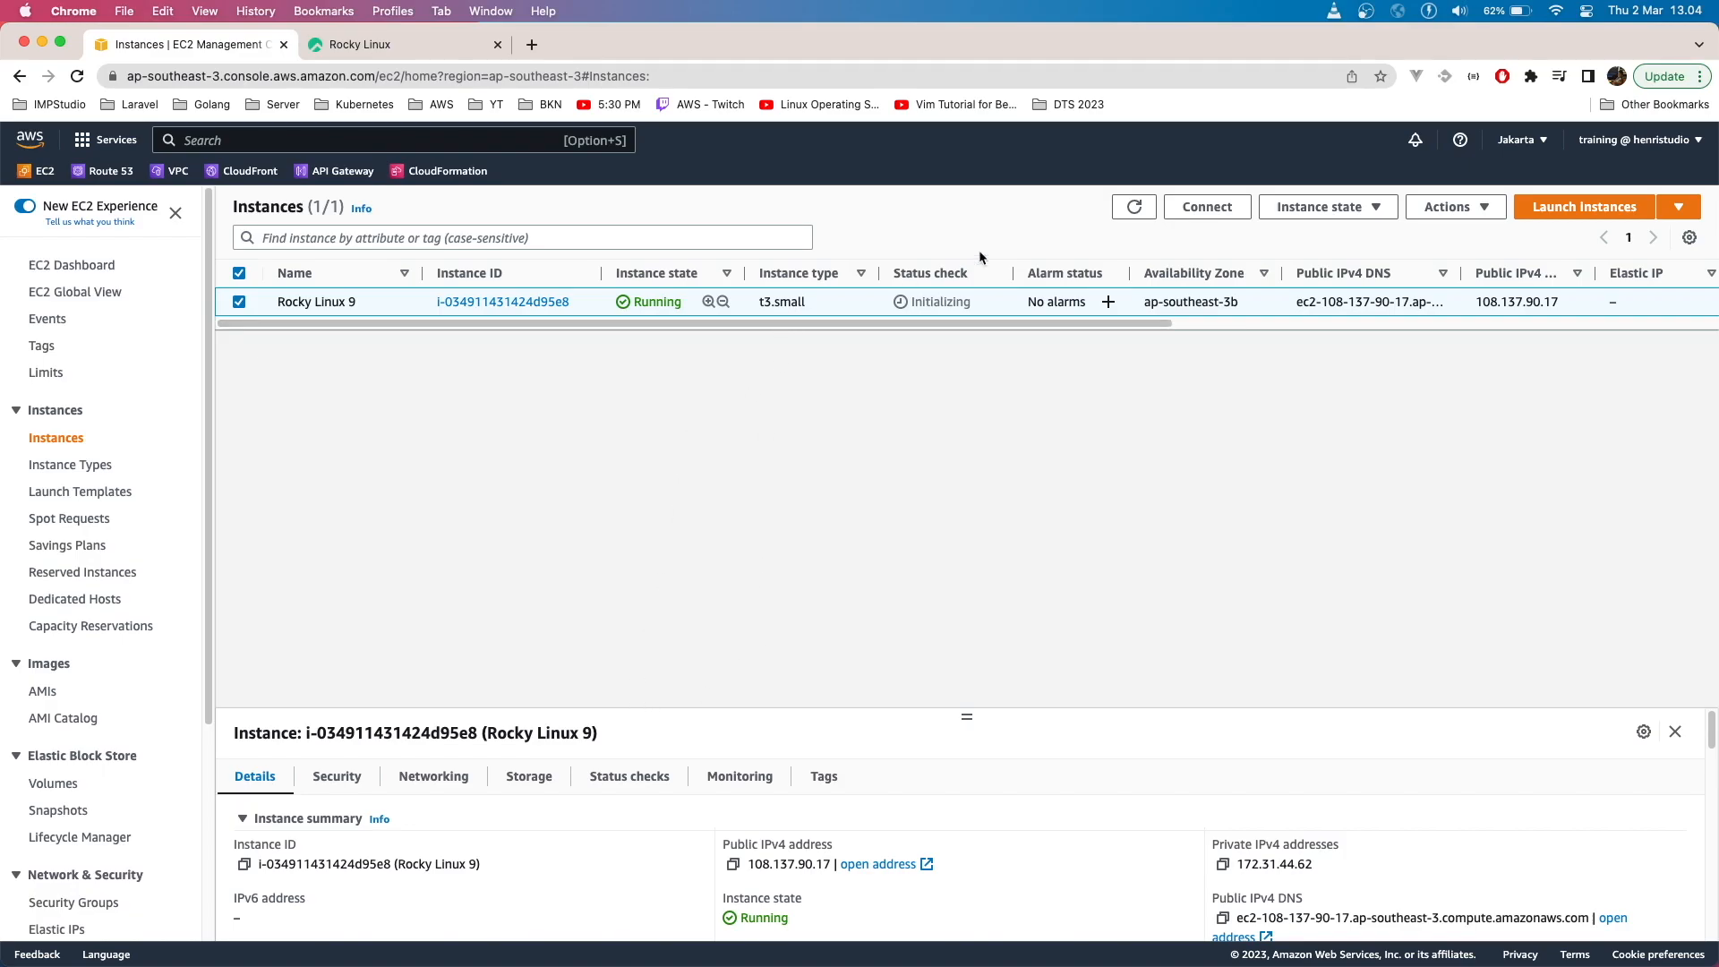
left_click(1133, 208)
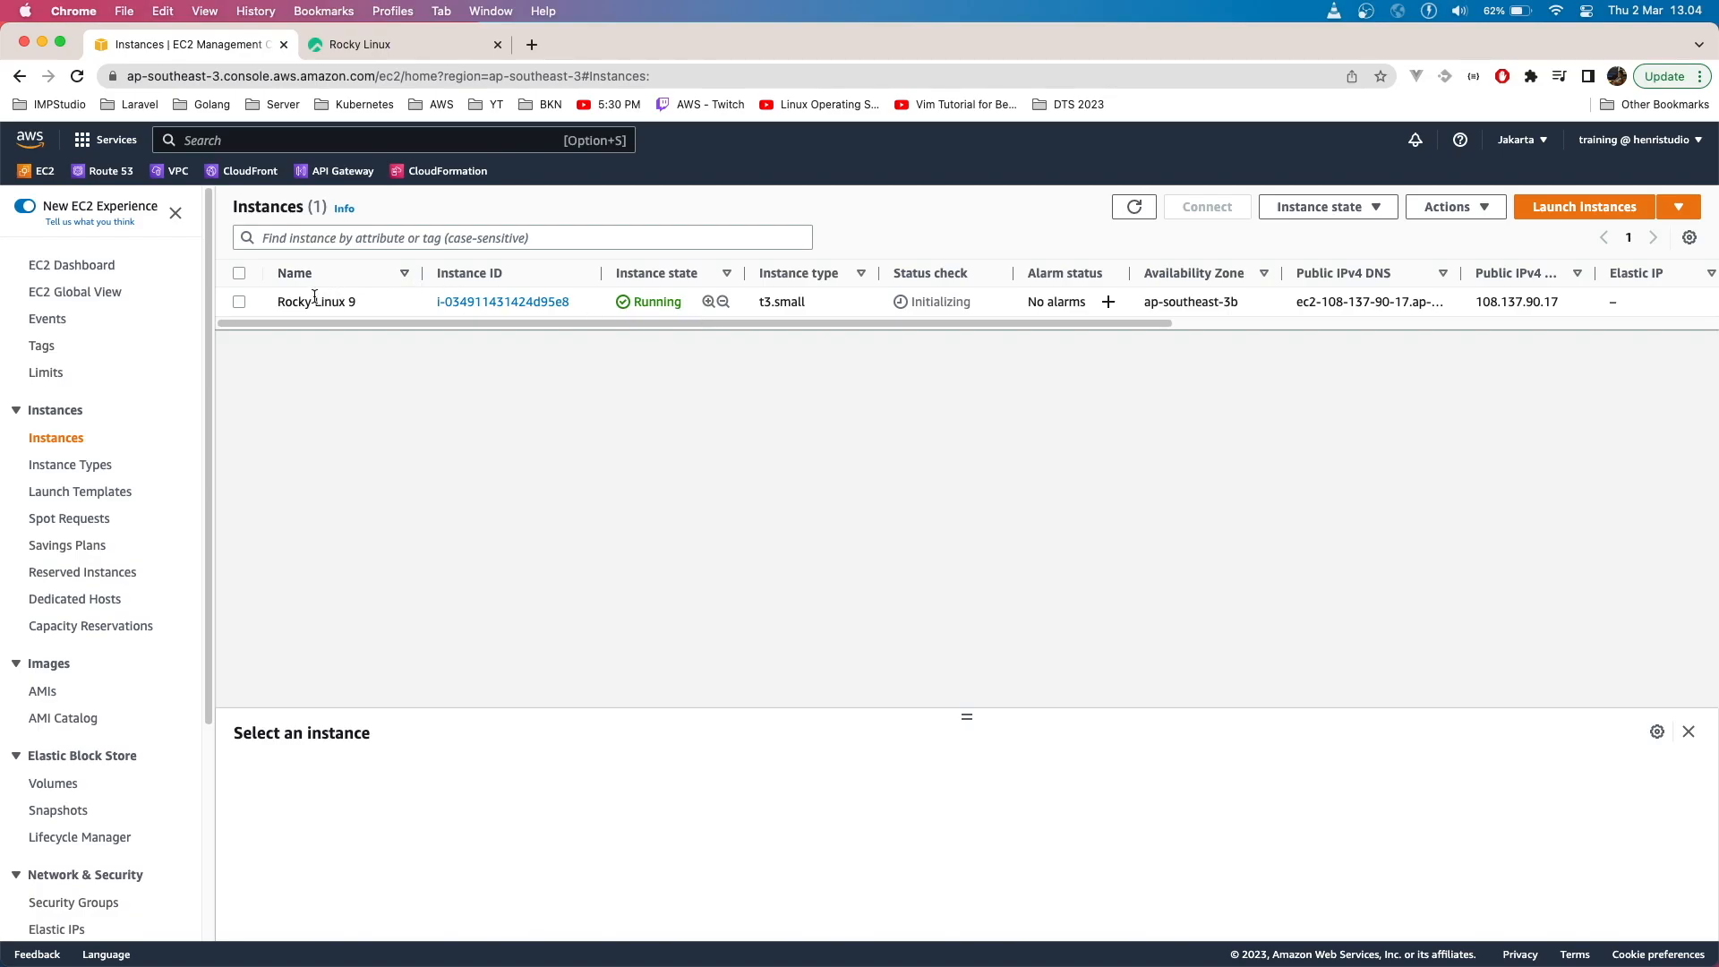
- Copy the Rocky Linux 9 instance's public IPv4 address and switch to Termius
left_click(238, 303)
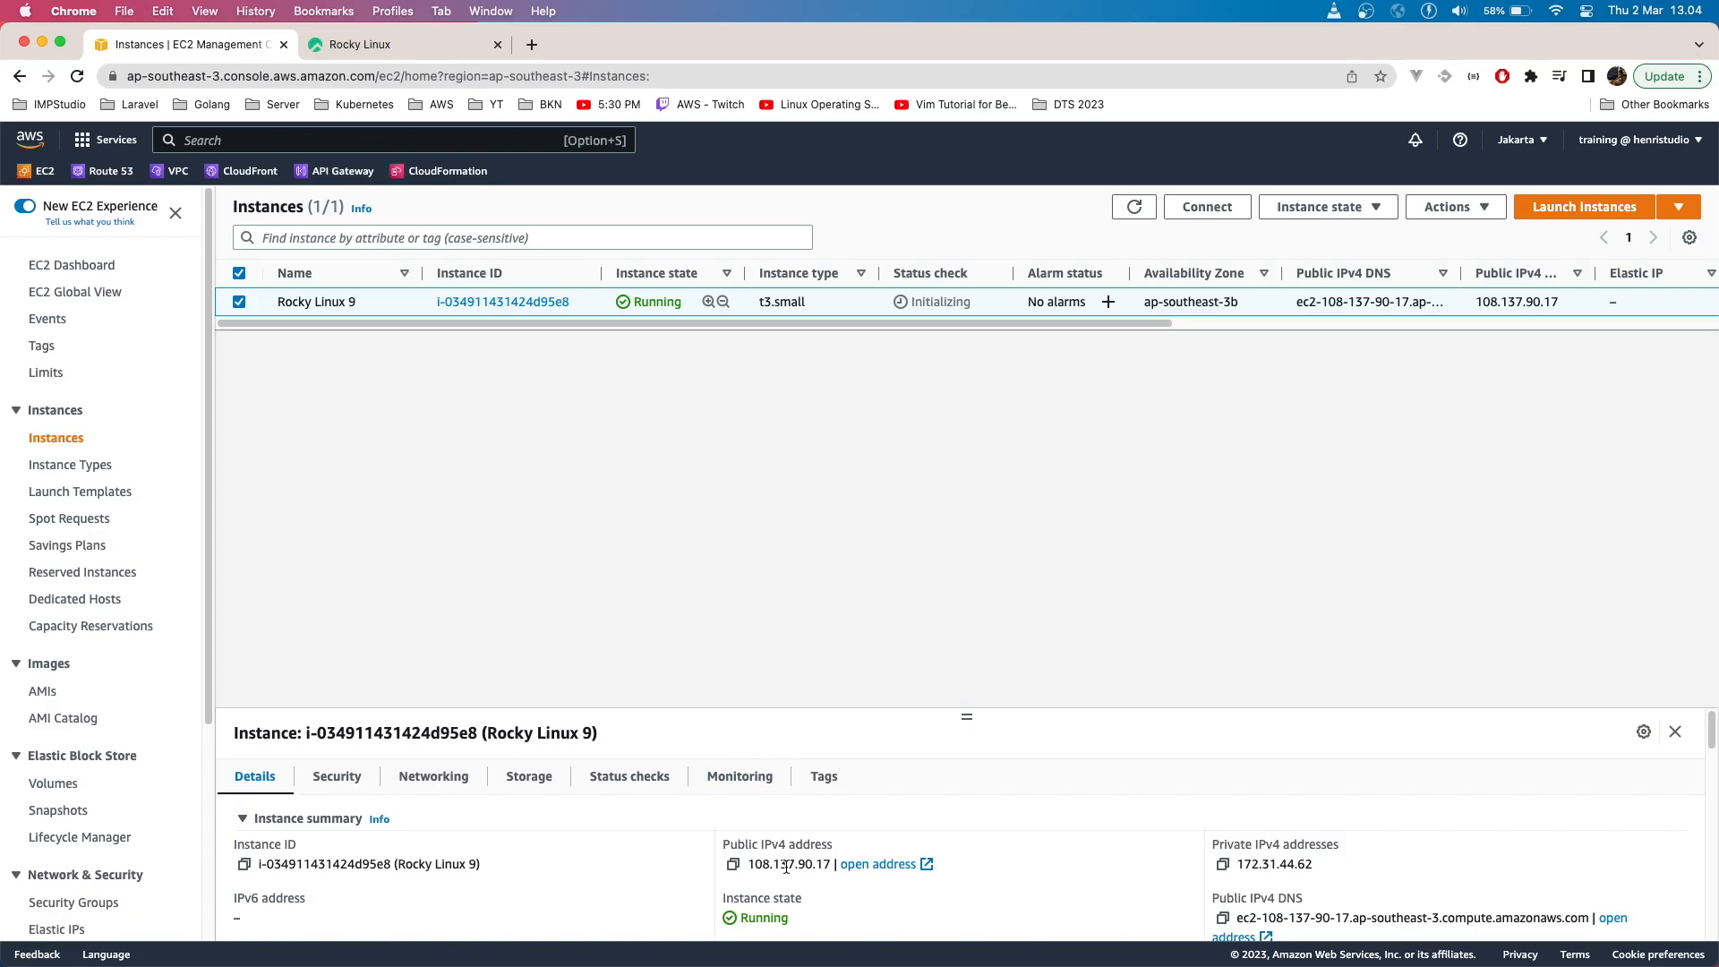
left_click(734, 865)
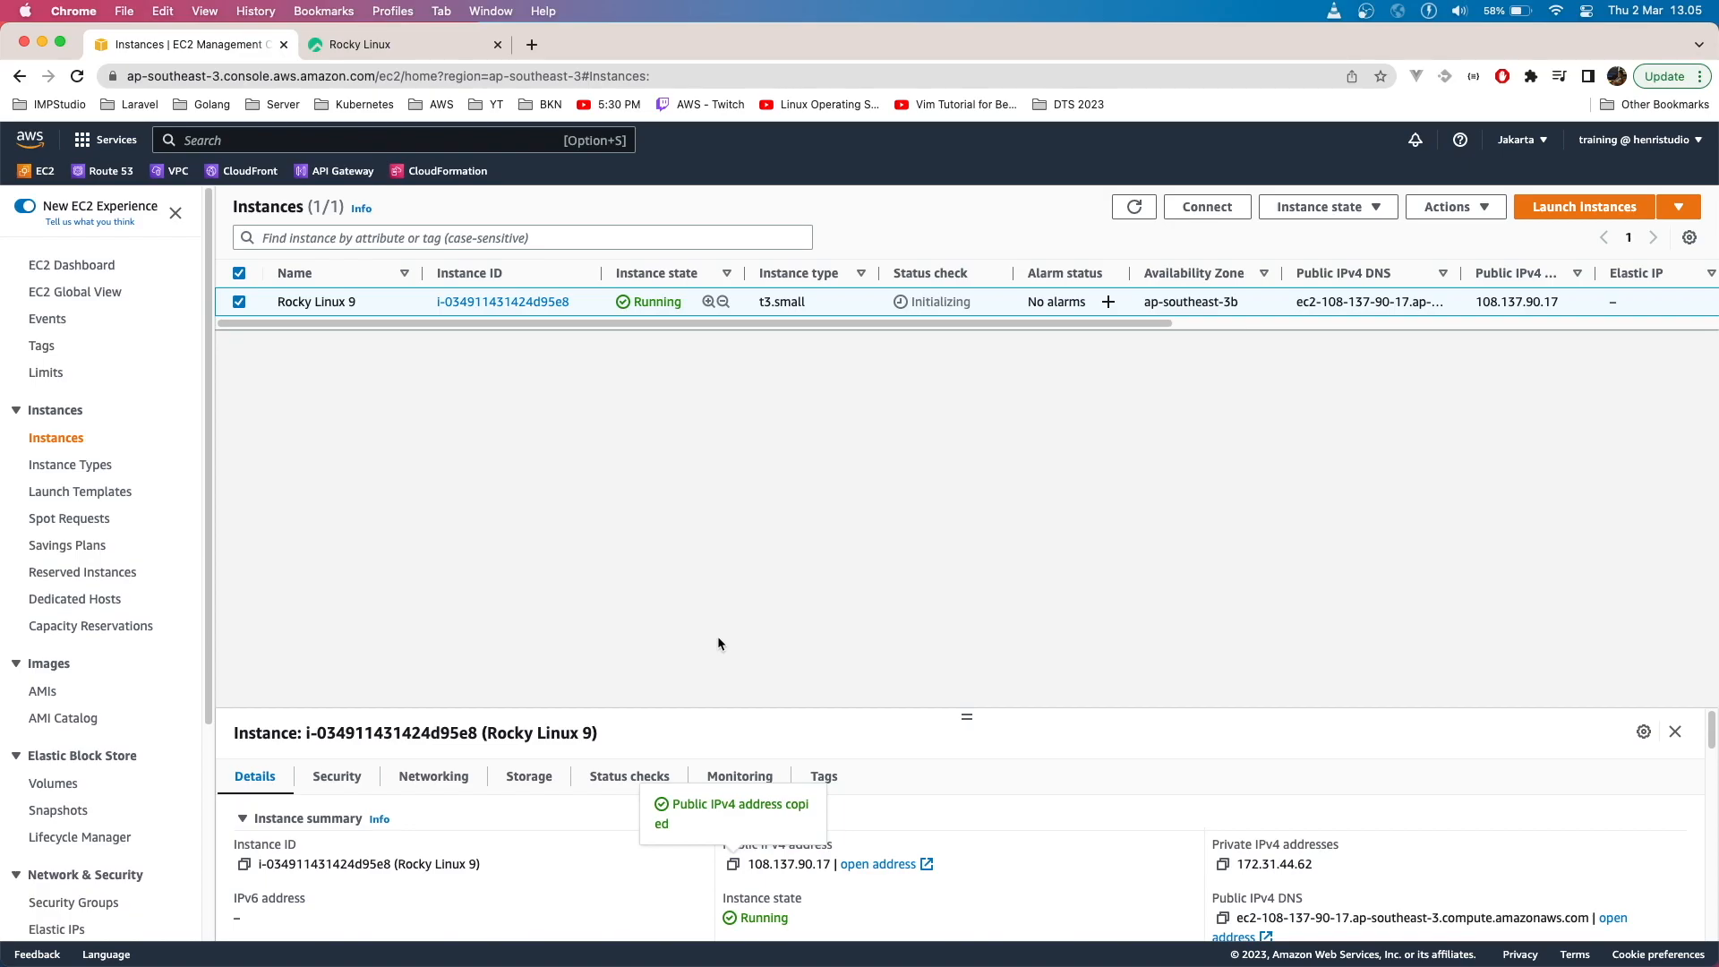
key("super+space")
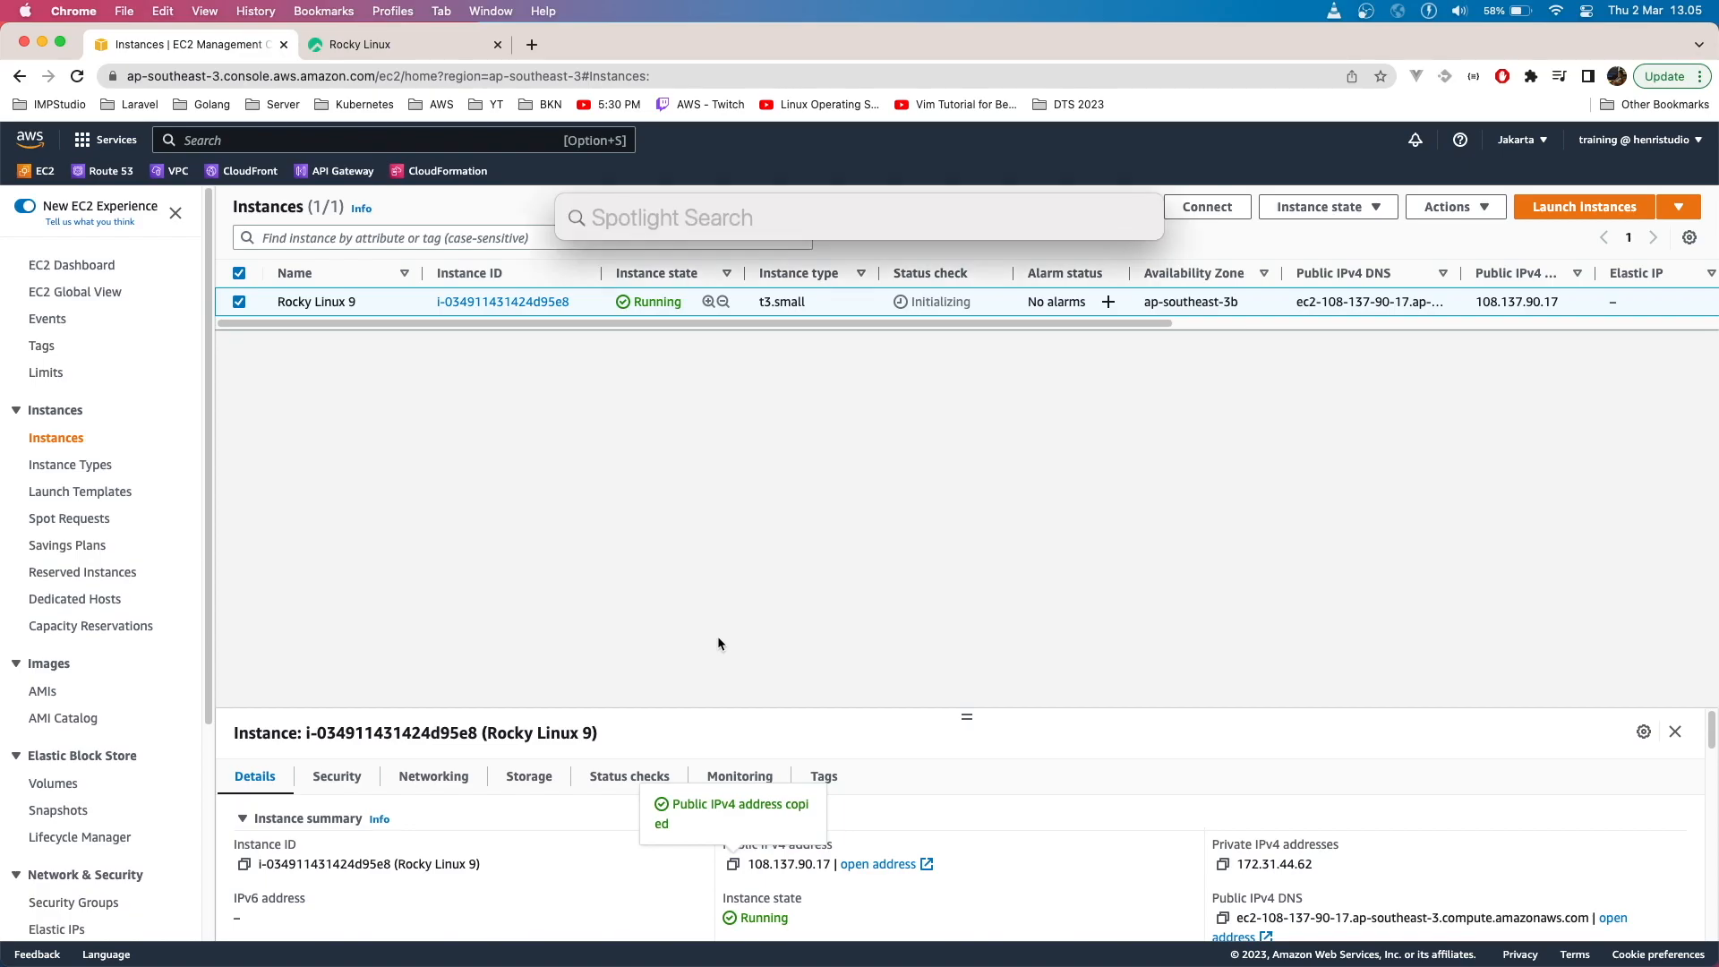
type("termius")
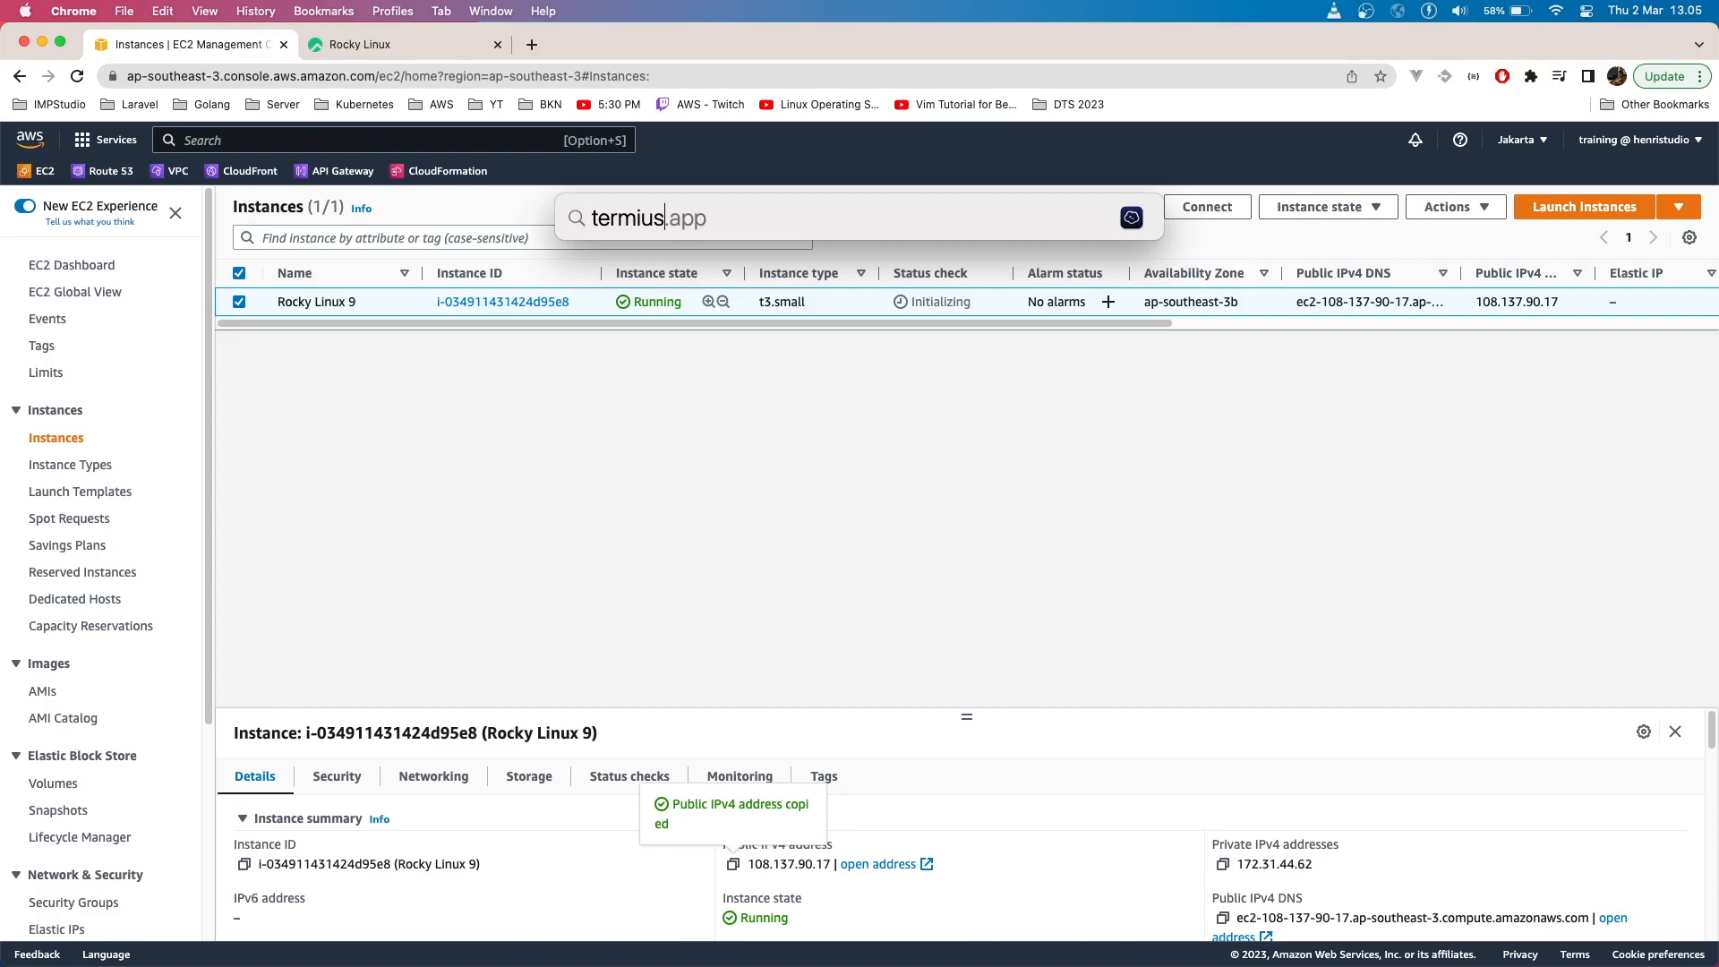
key("Return")
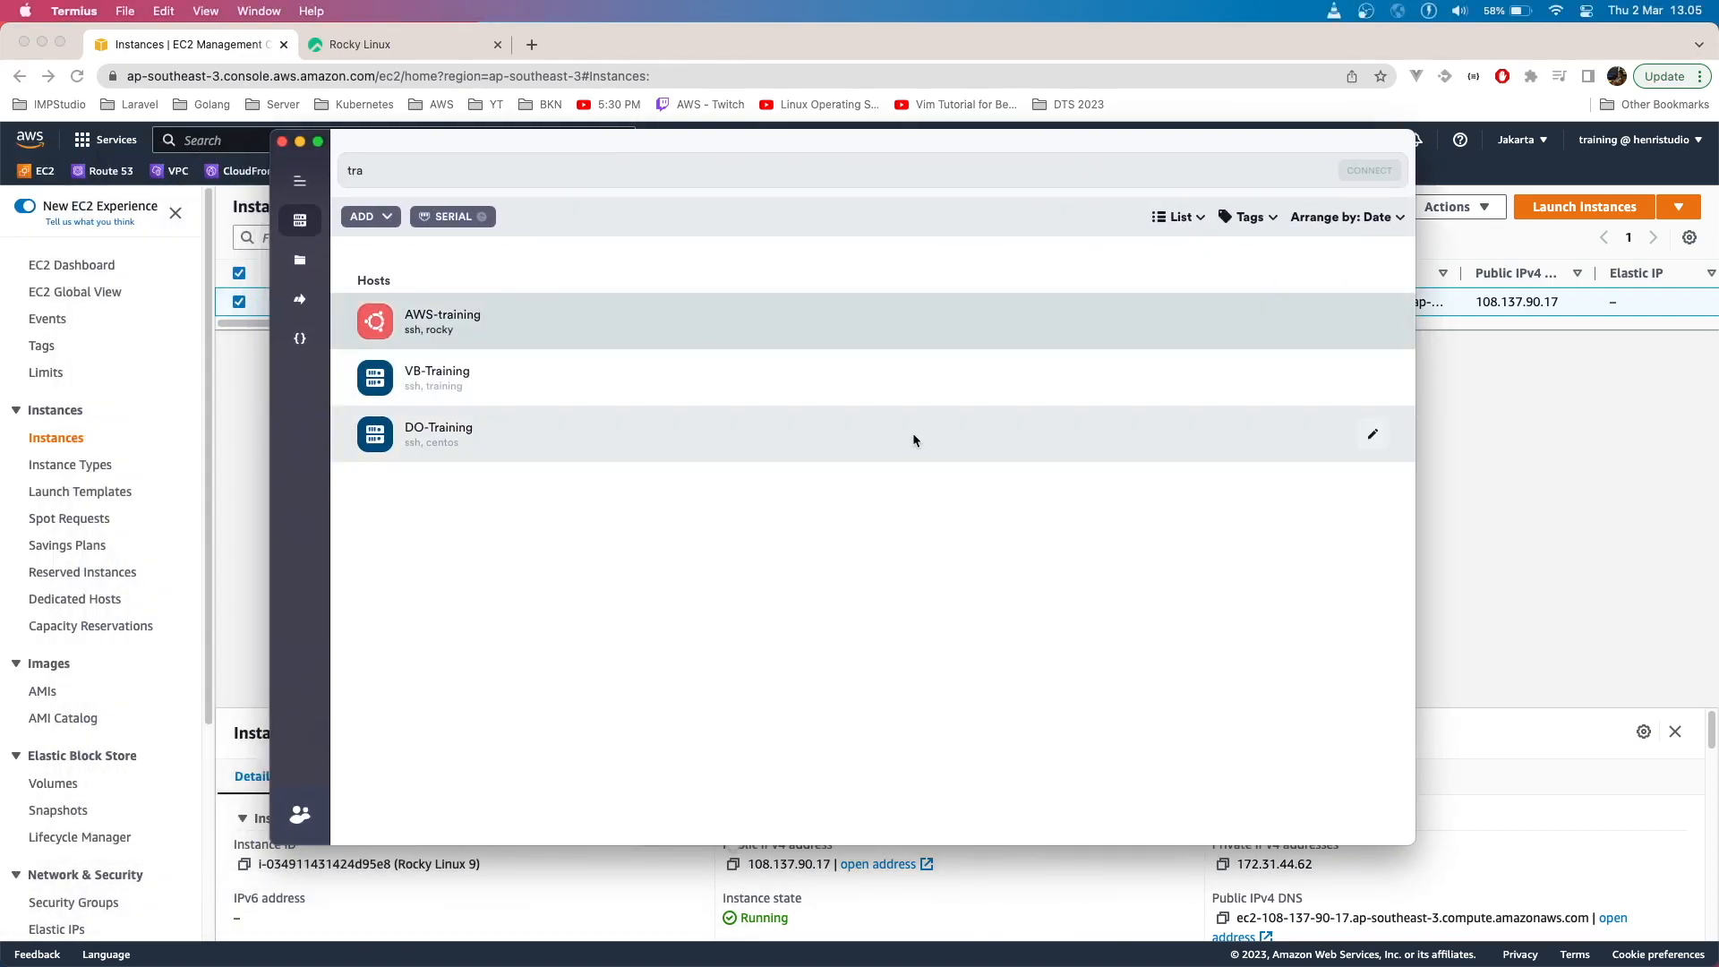
- Set the AWS-training host's address to the copied 108.137.90.17 and save the host
left_click(1373, 320)
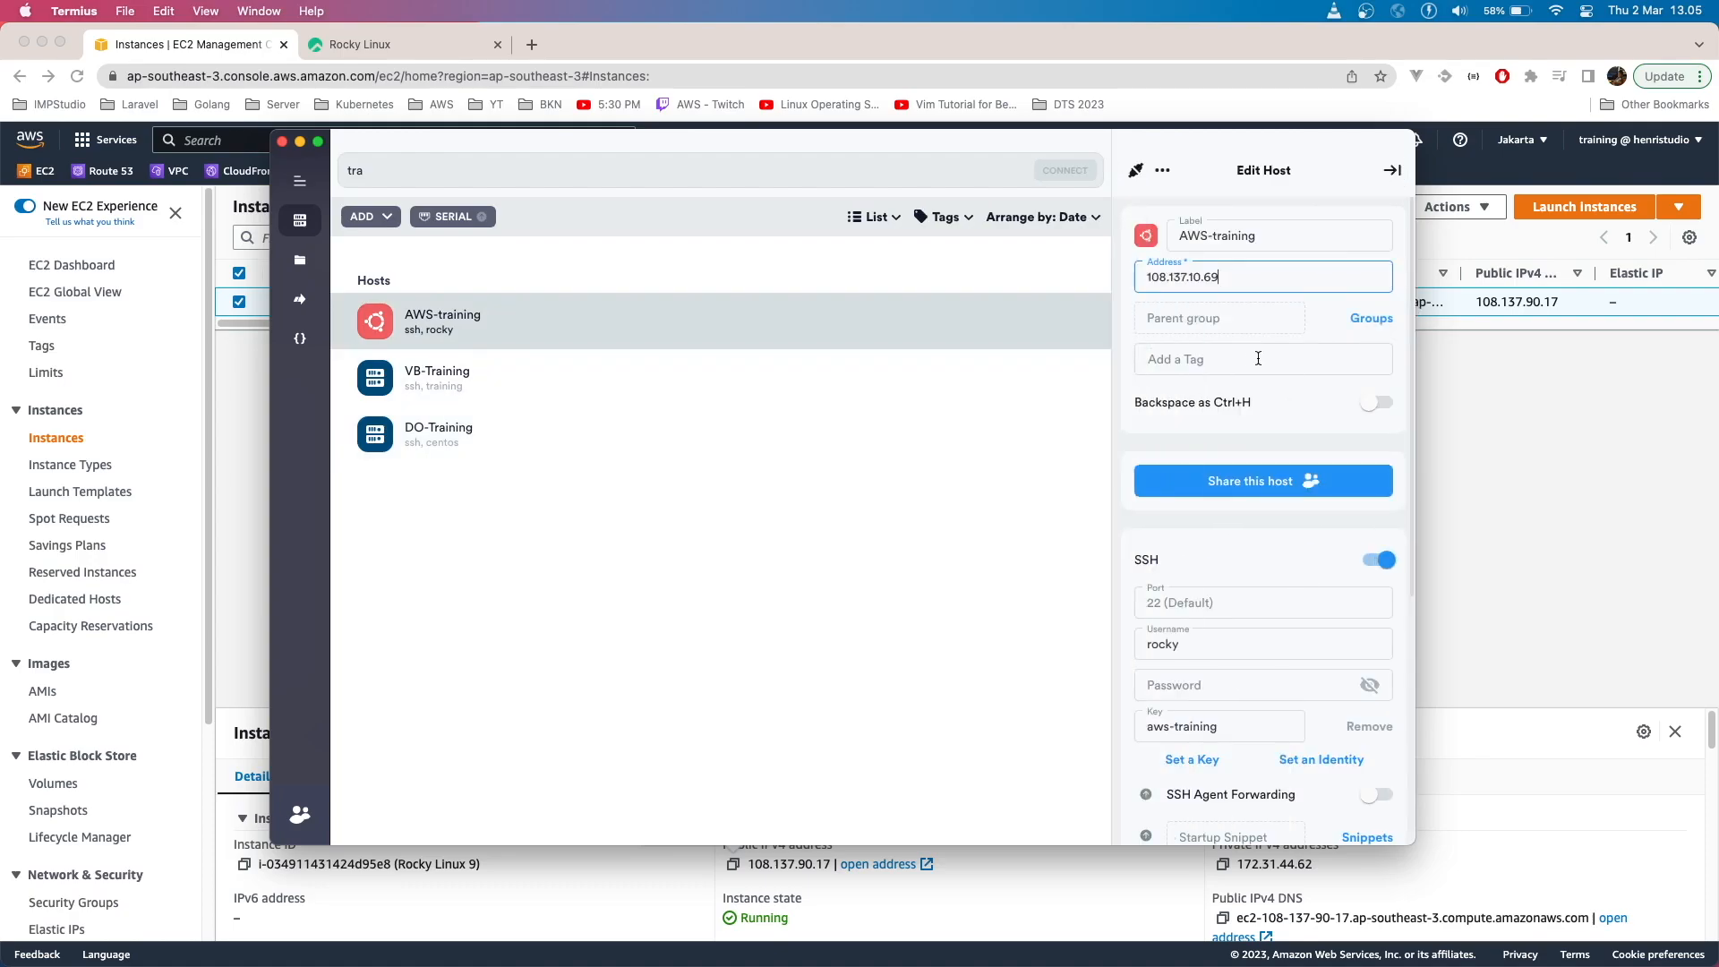
left_click_drag(1225, 283, 1106, 280)
key("super+v")
left_click_drag(1159, 646, 1147, 646)
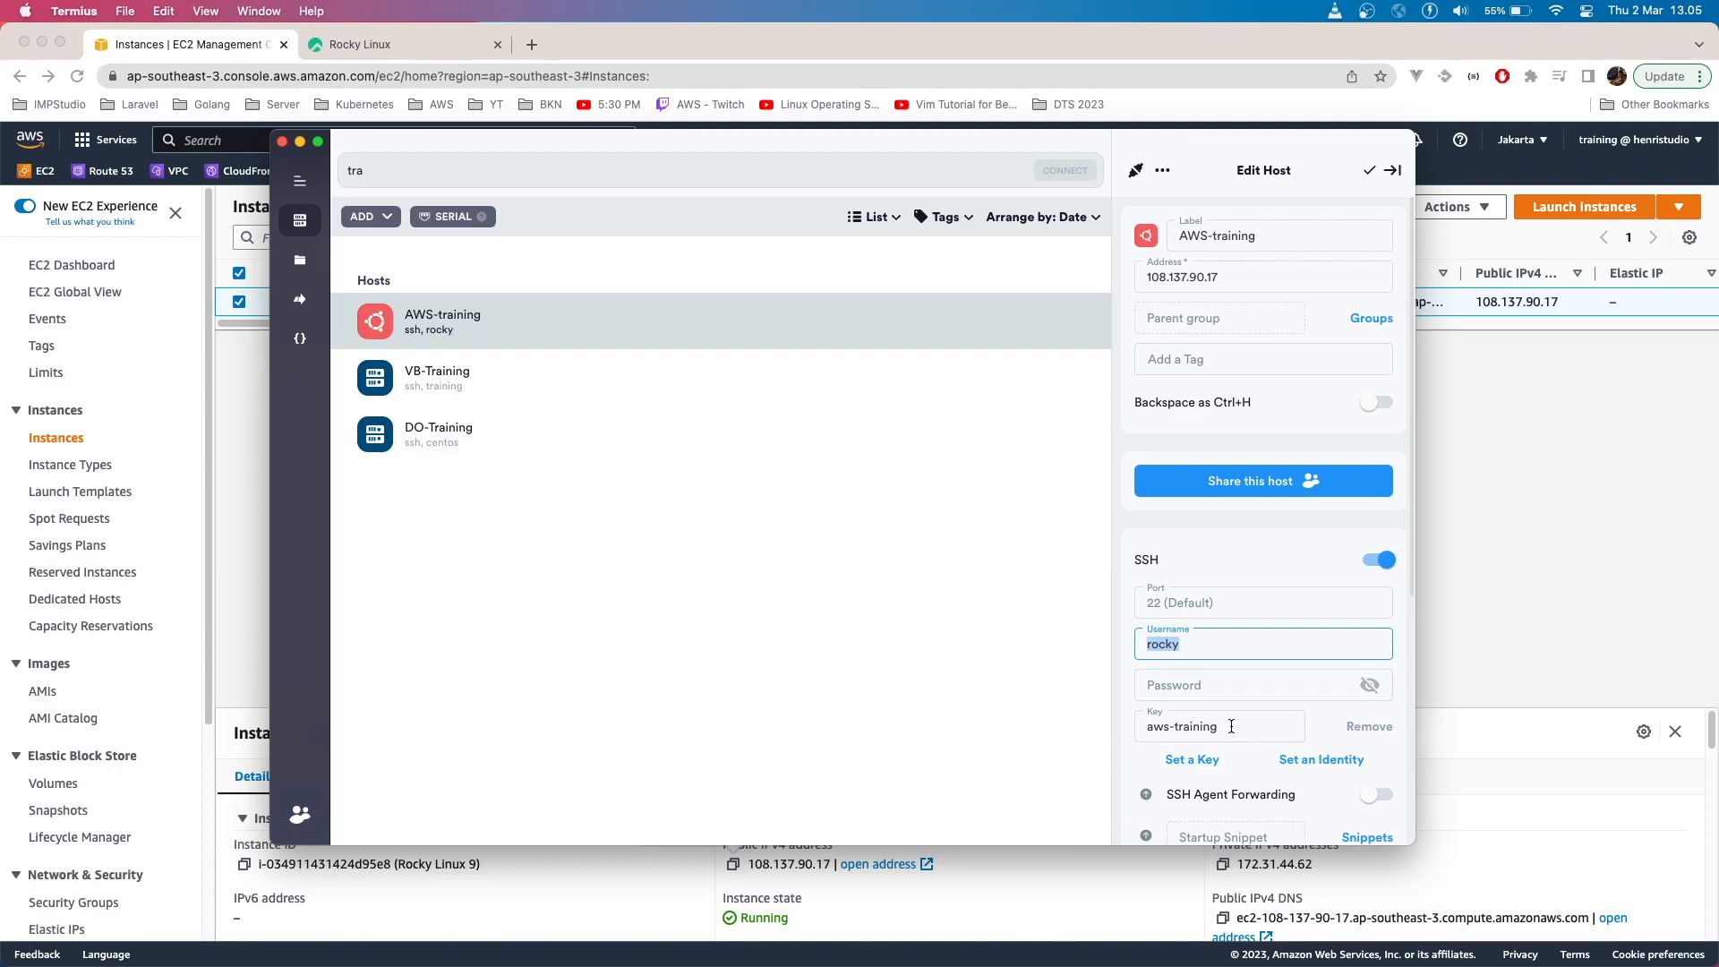
left_click(1371, 171)
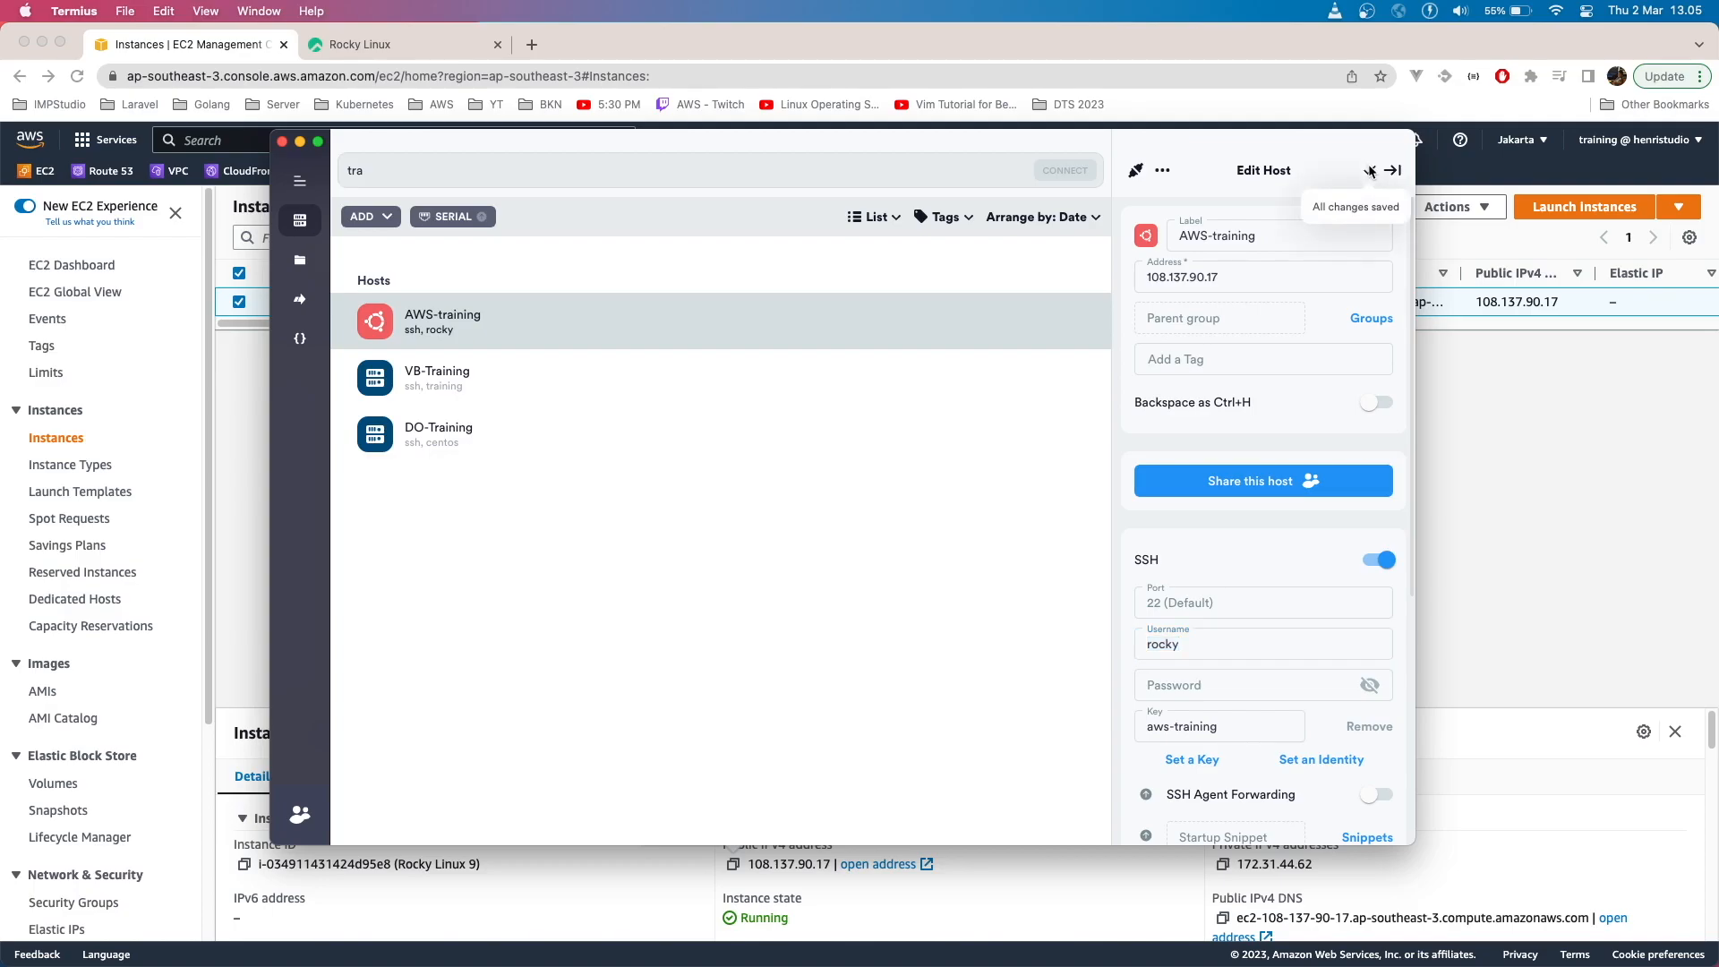
- Connect to the AWS-training host with SSH, adding its fingerprint to the known hosts
right_click(564, 330)
mouse_move(641, 375)
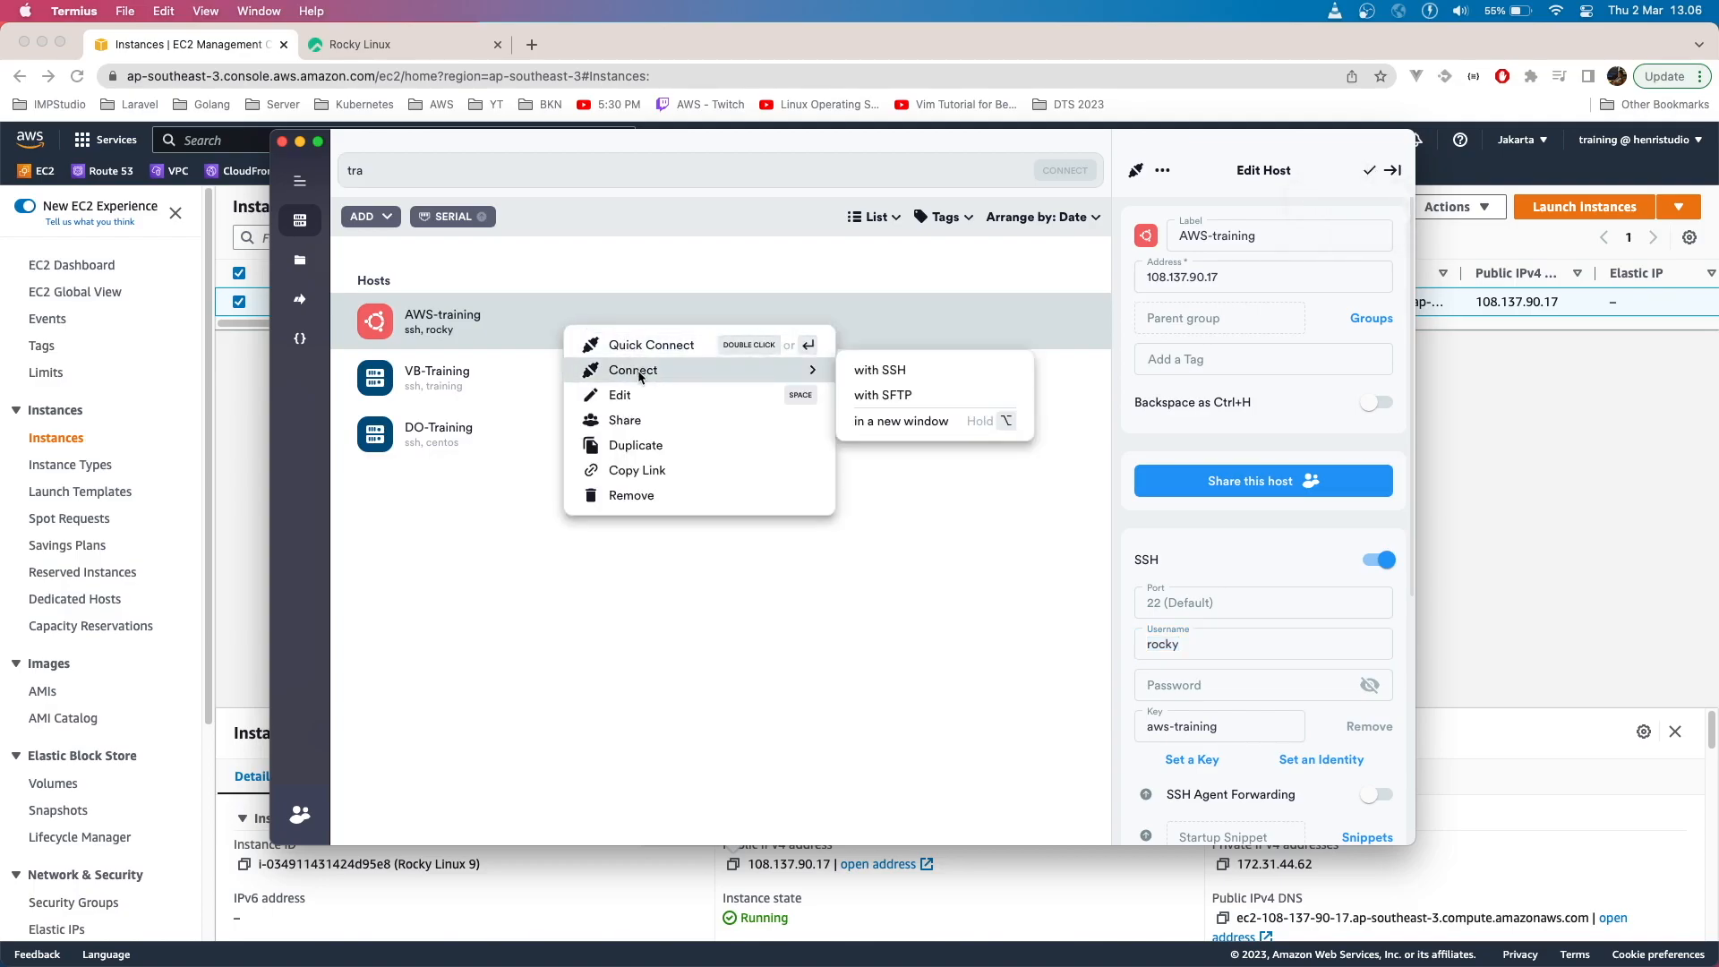
left_click(869, 373)
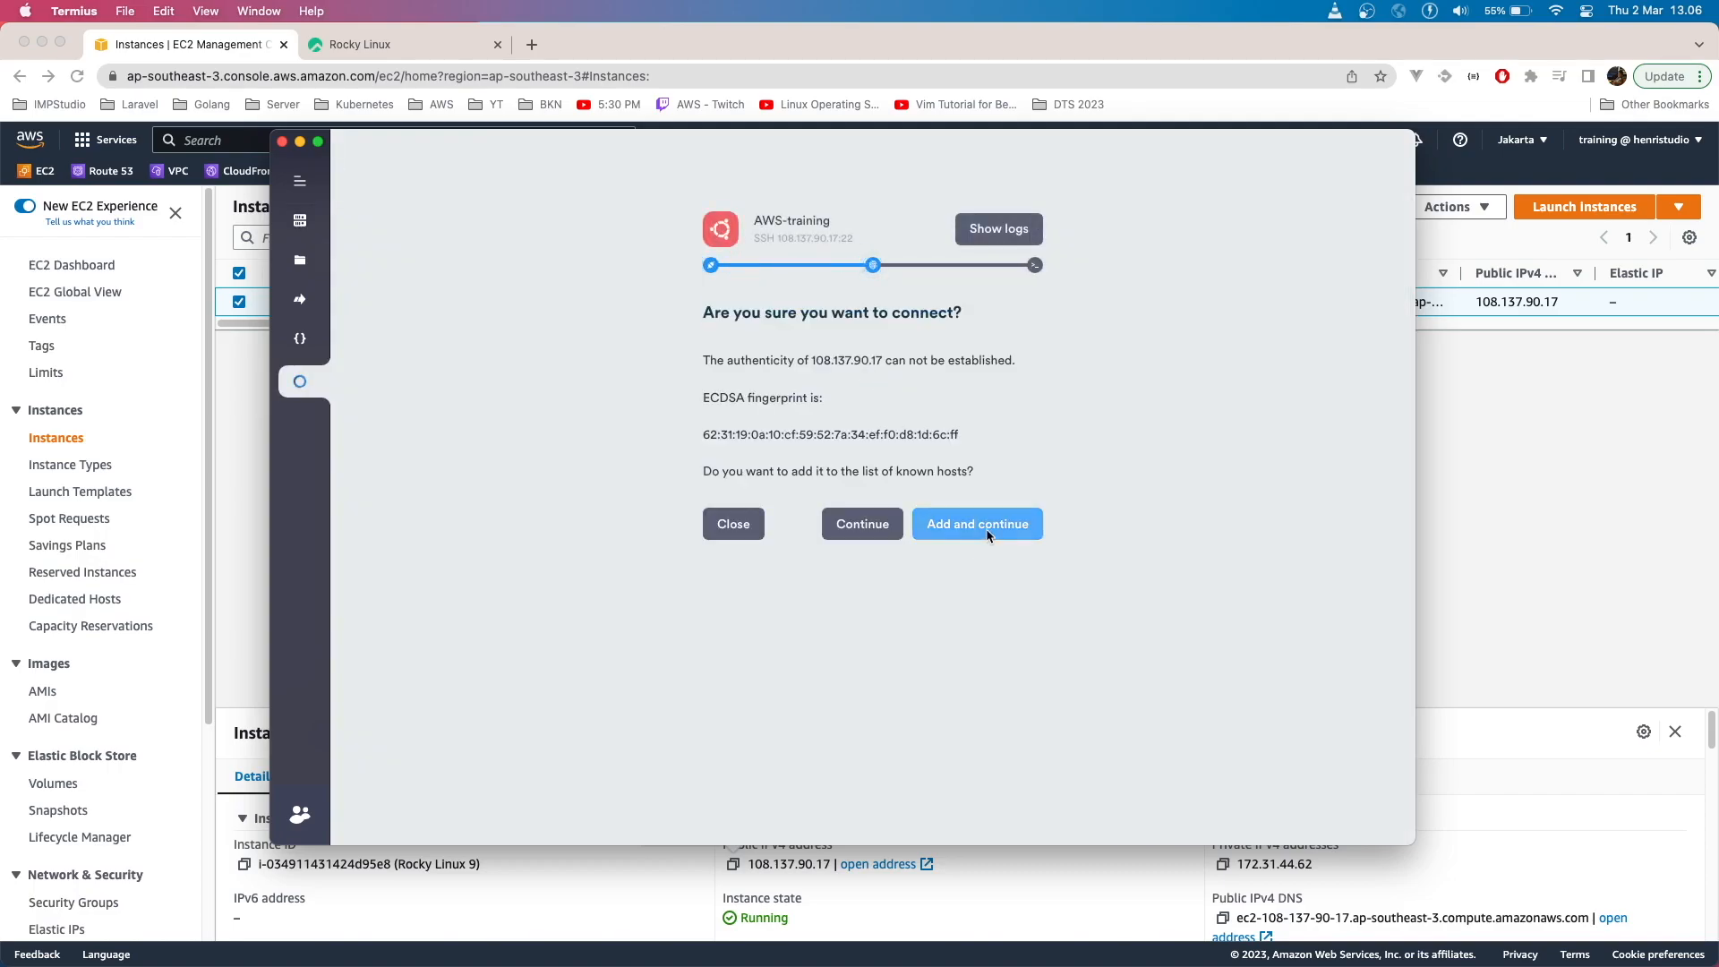
left_click(985, 529)
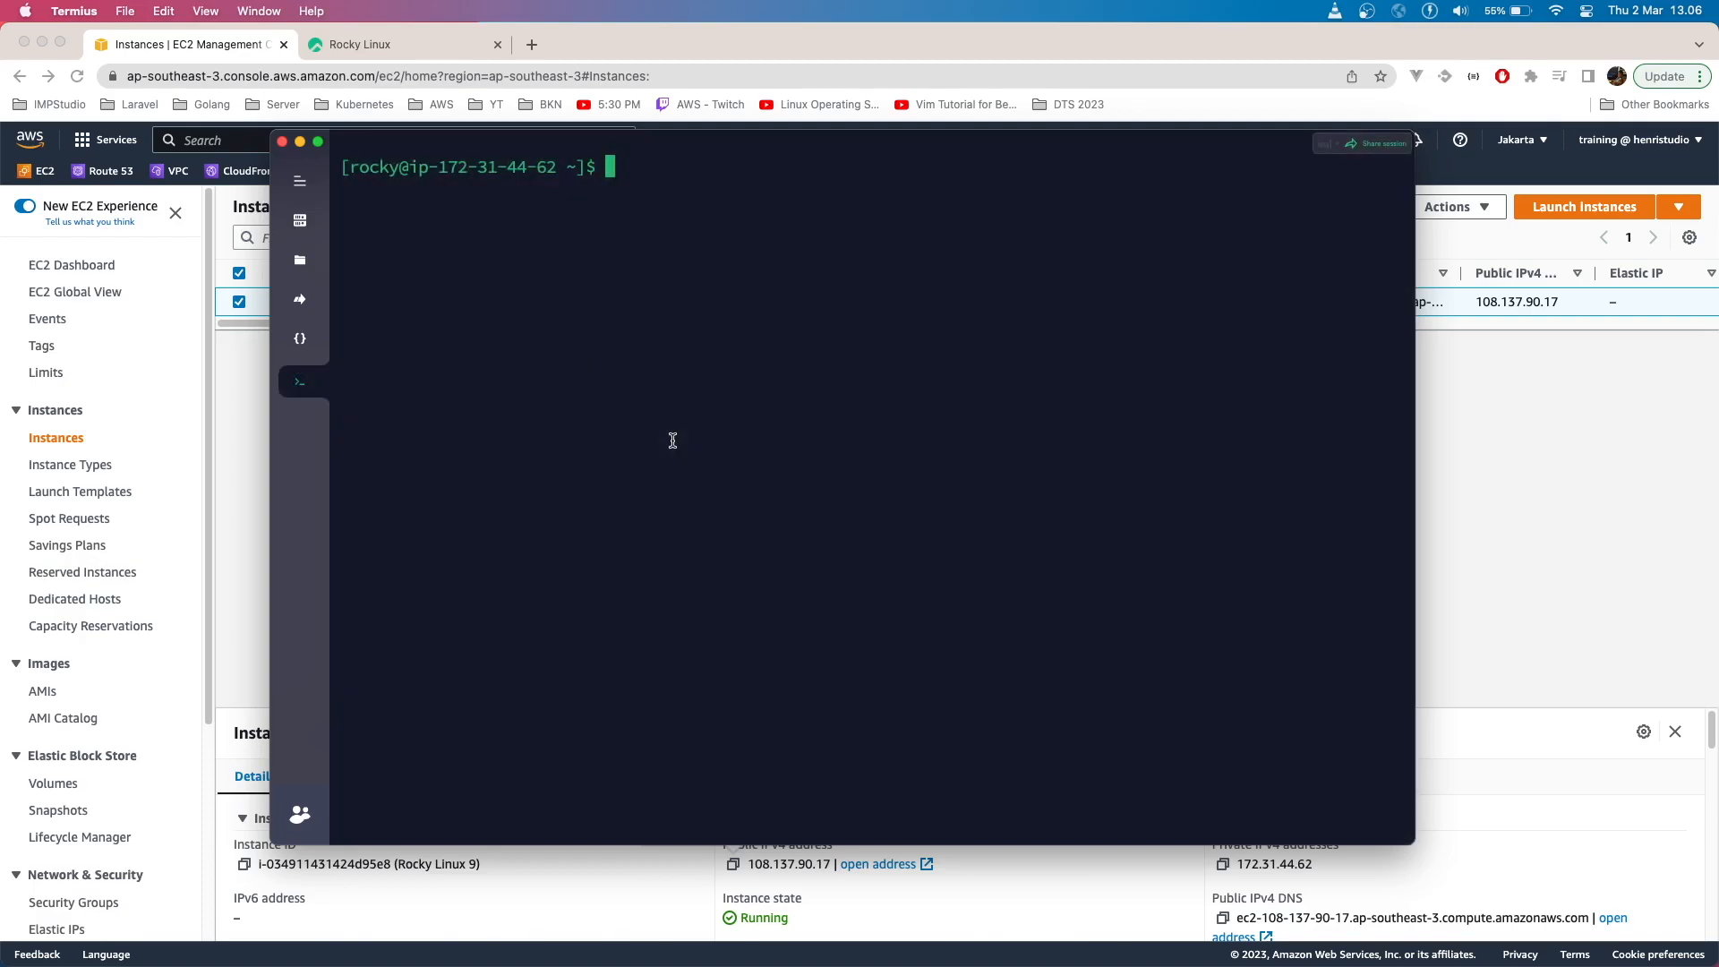
- Show the operating system details of the server with cat /etc/os-release
type("cat /etc/os")
key("Tab")
key("Return")
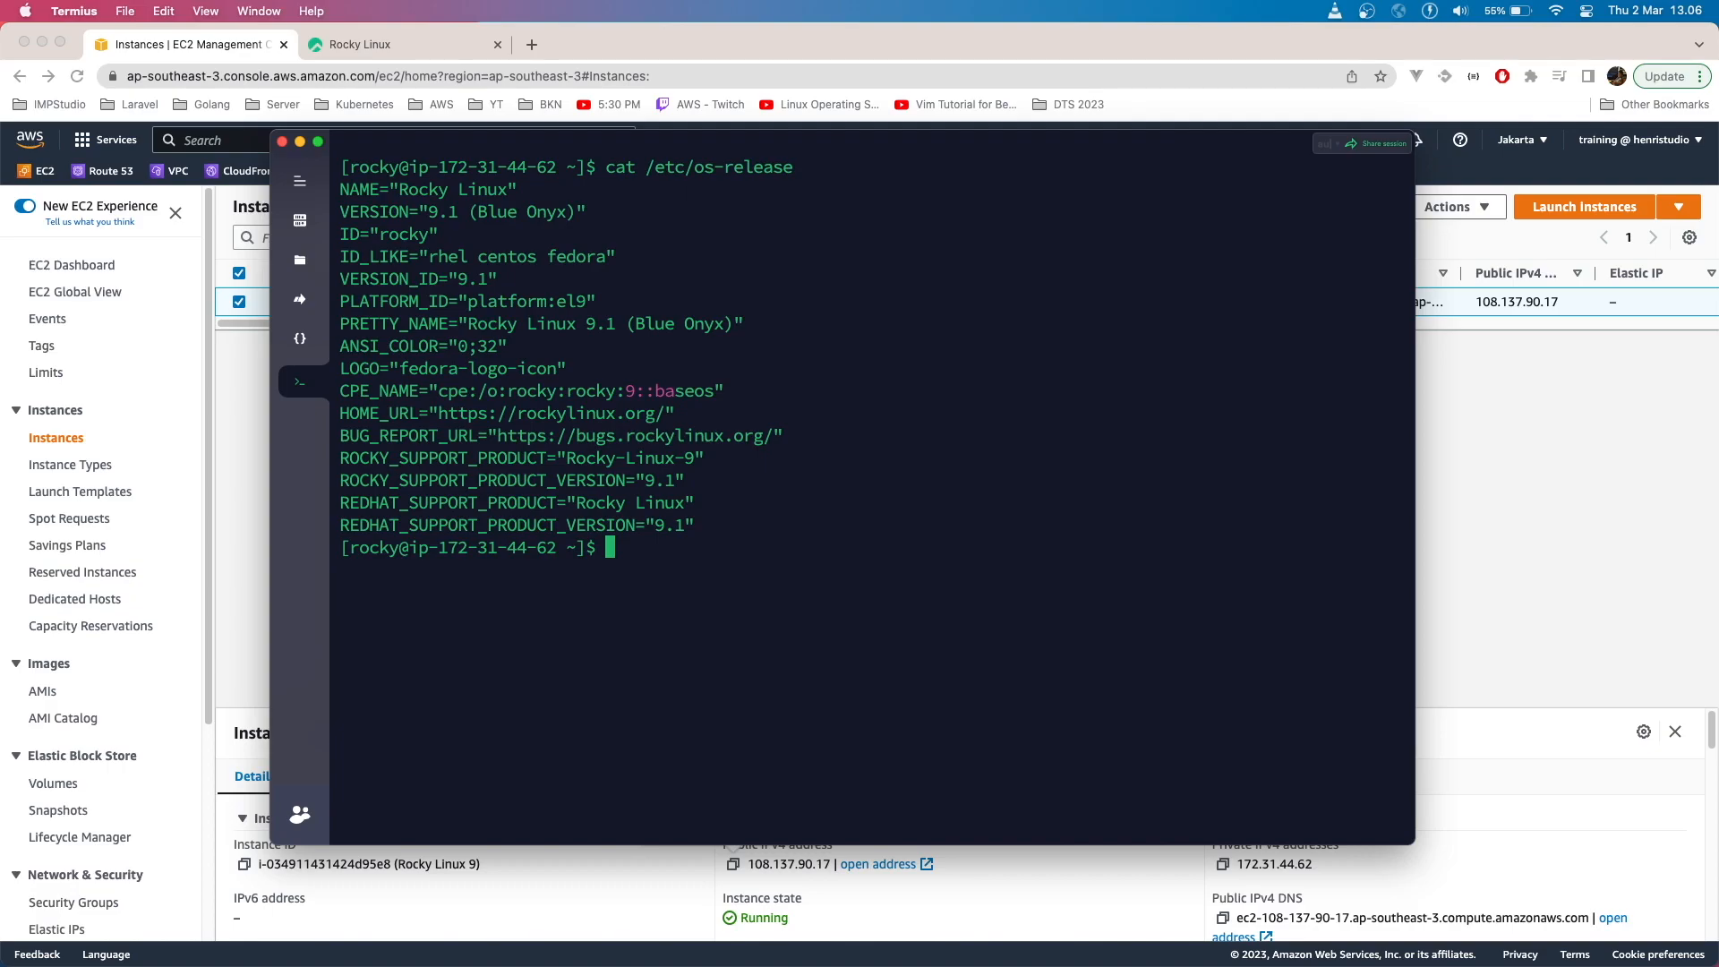
- Try to query the distribution release with lsb_release -a, and again with lsb_release without options
type("lsb_release -a")
key("Return")
key("Up")
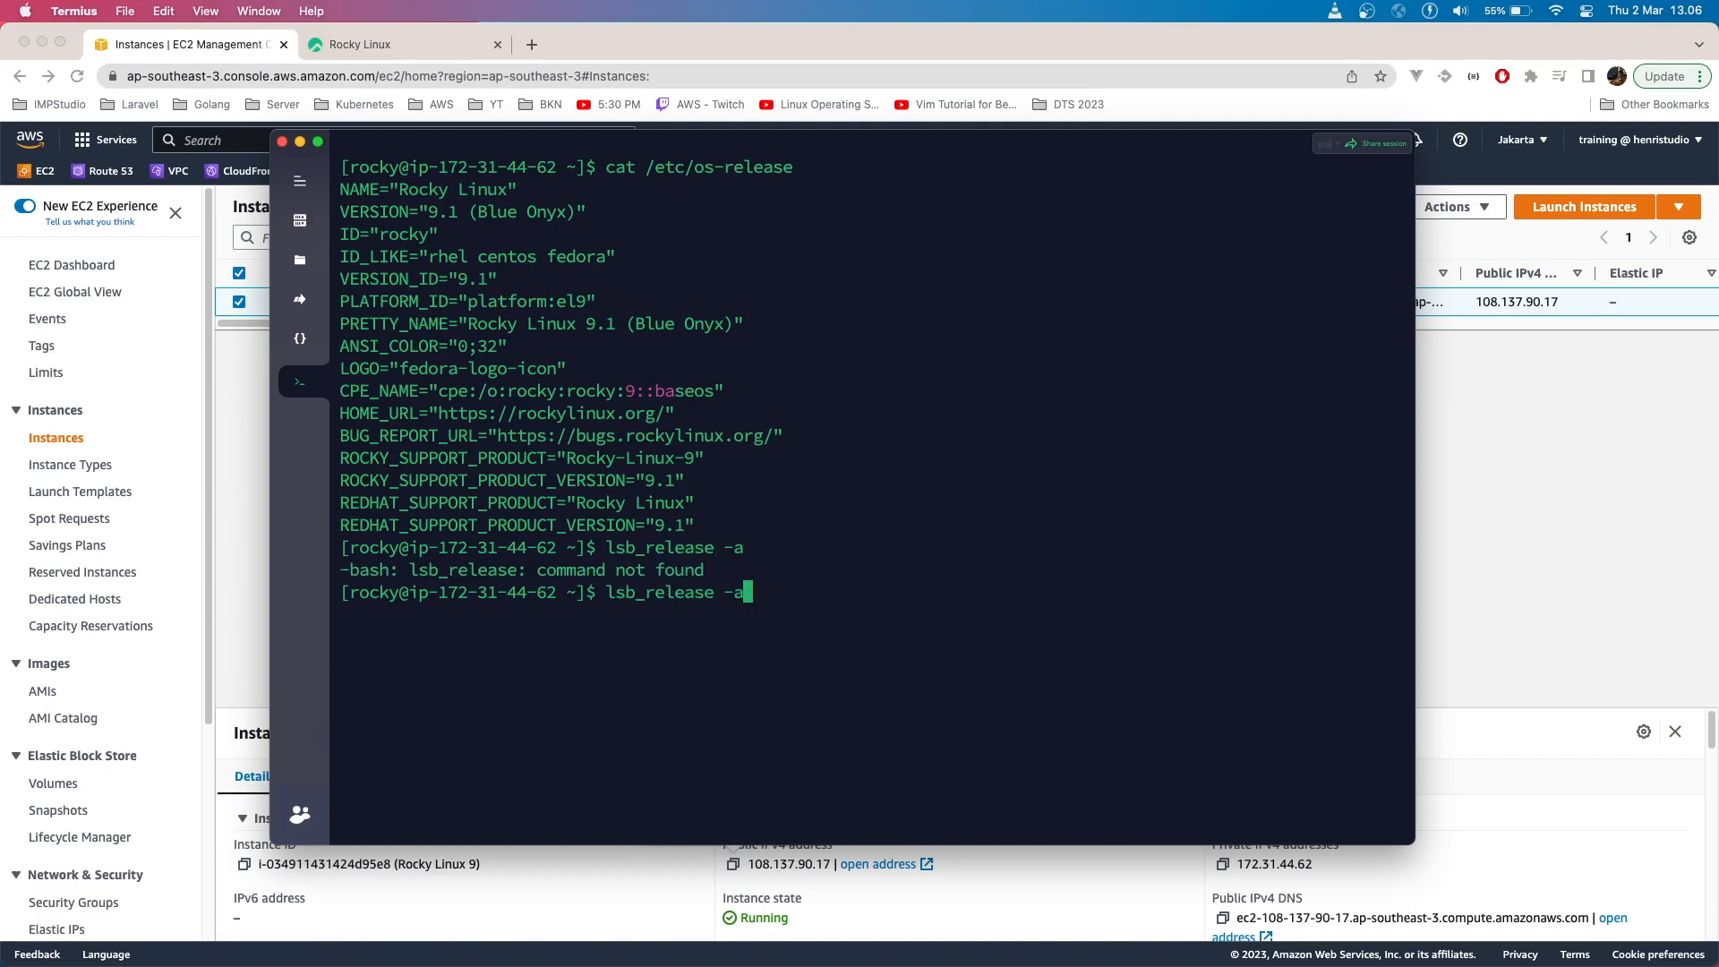
key("BackSpace")
key("BackSpace")
key("BackSpace")
key("Return")
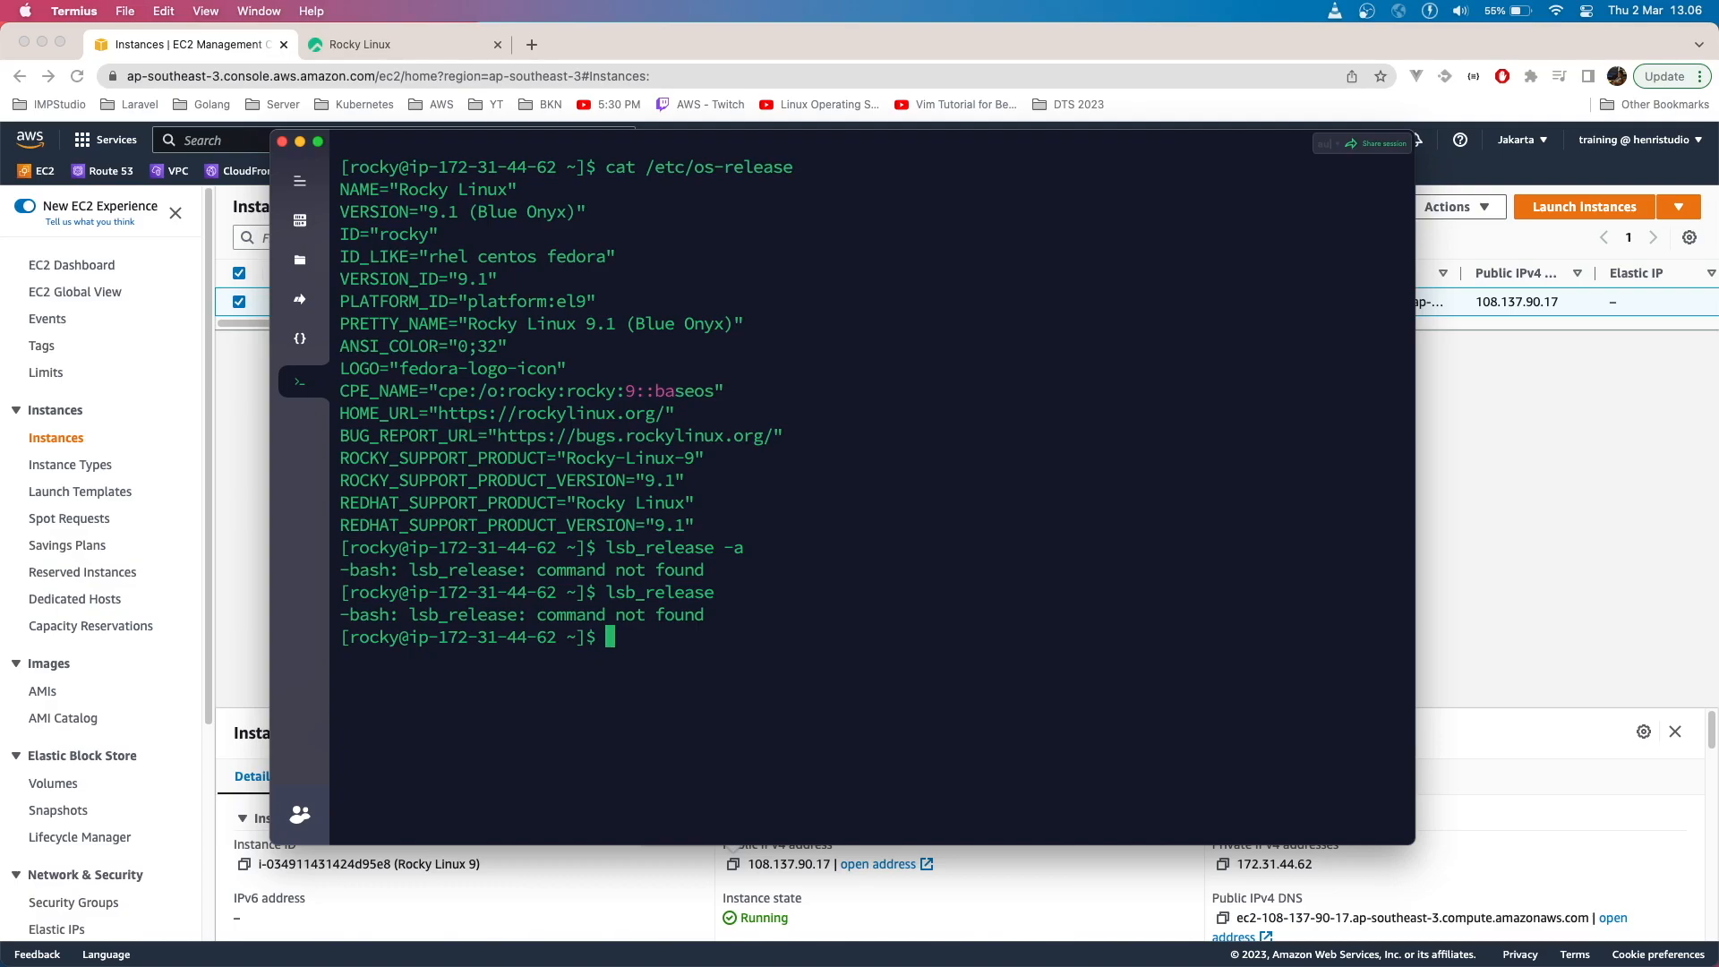
- Run uname -a and highlight the kernel version in its output
type("uname -a")
key("Return")
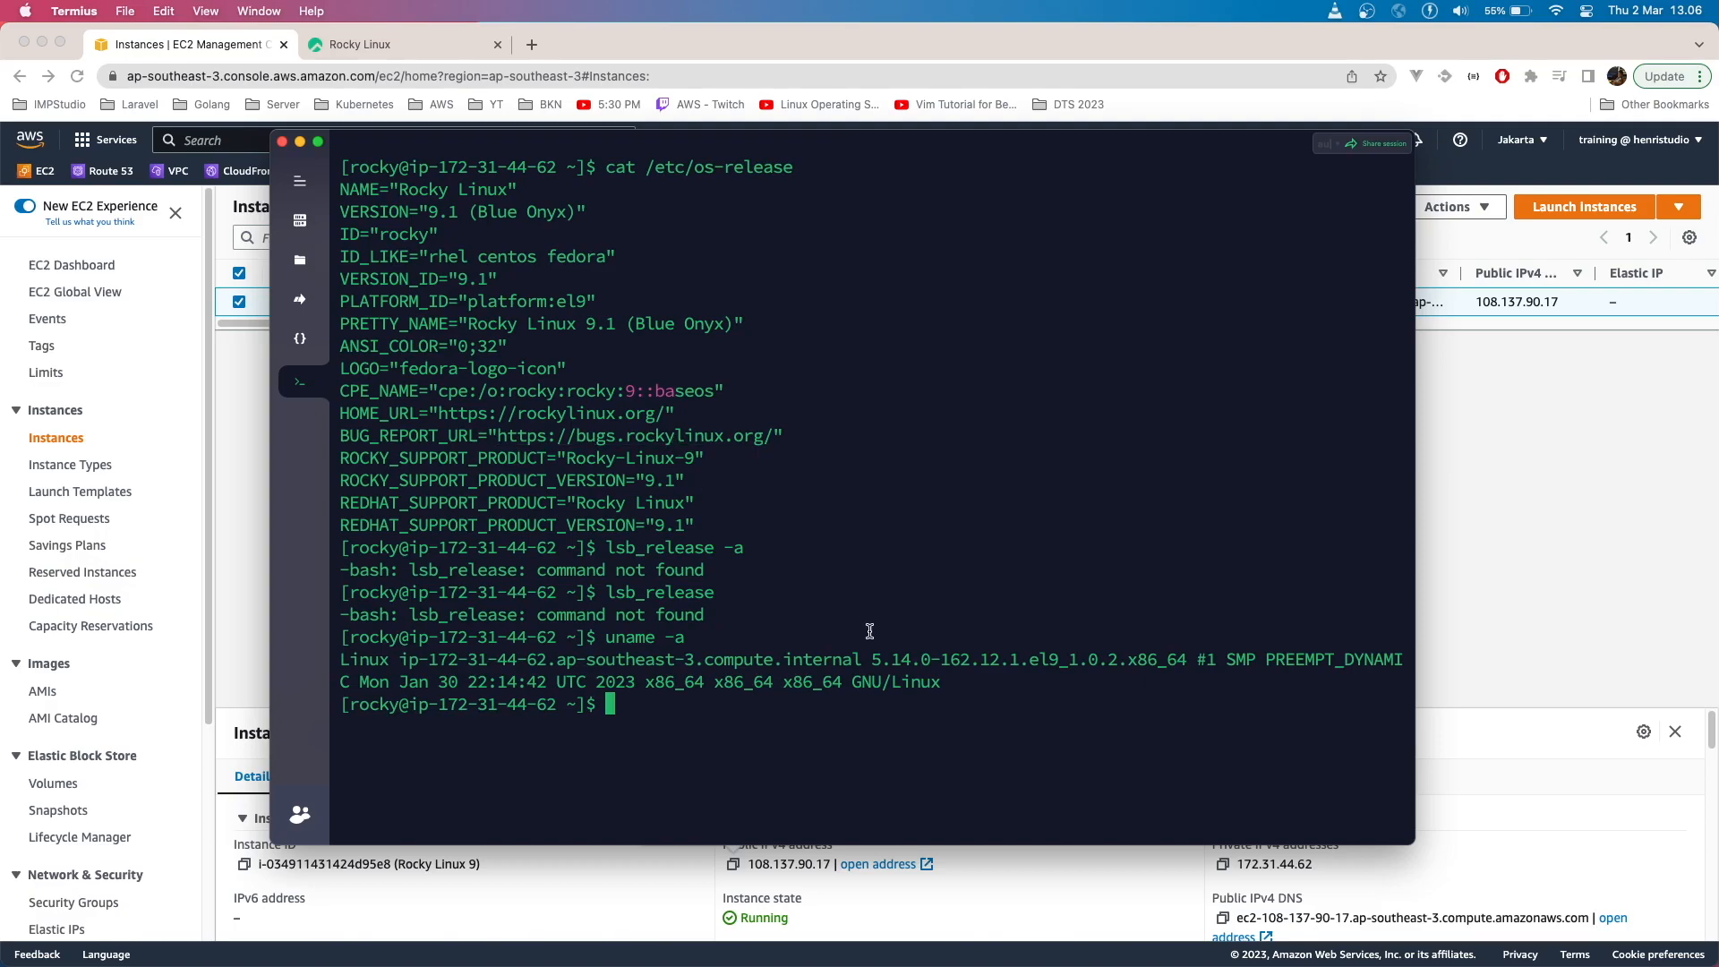
left_click_drag(873, 656, 990, 668)
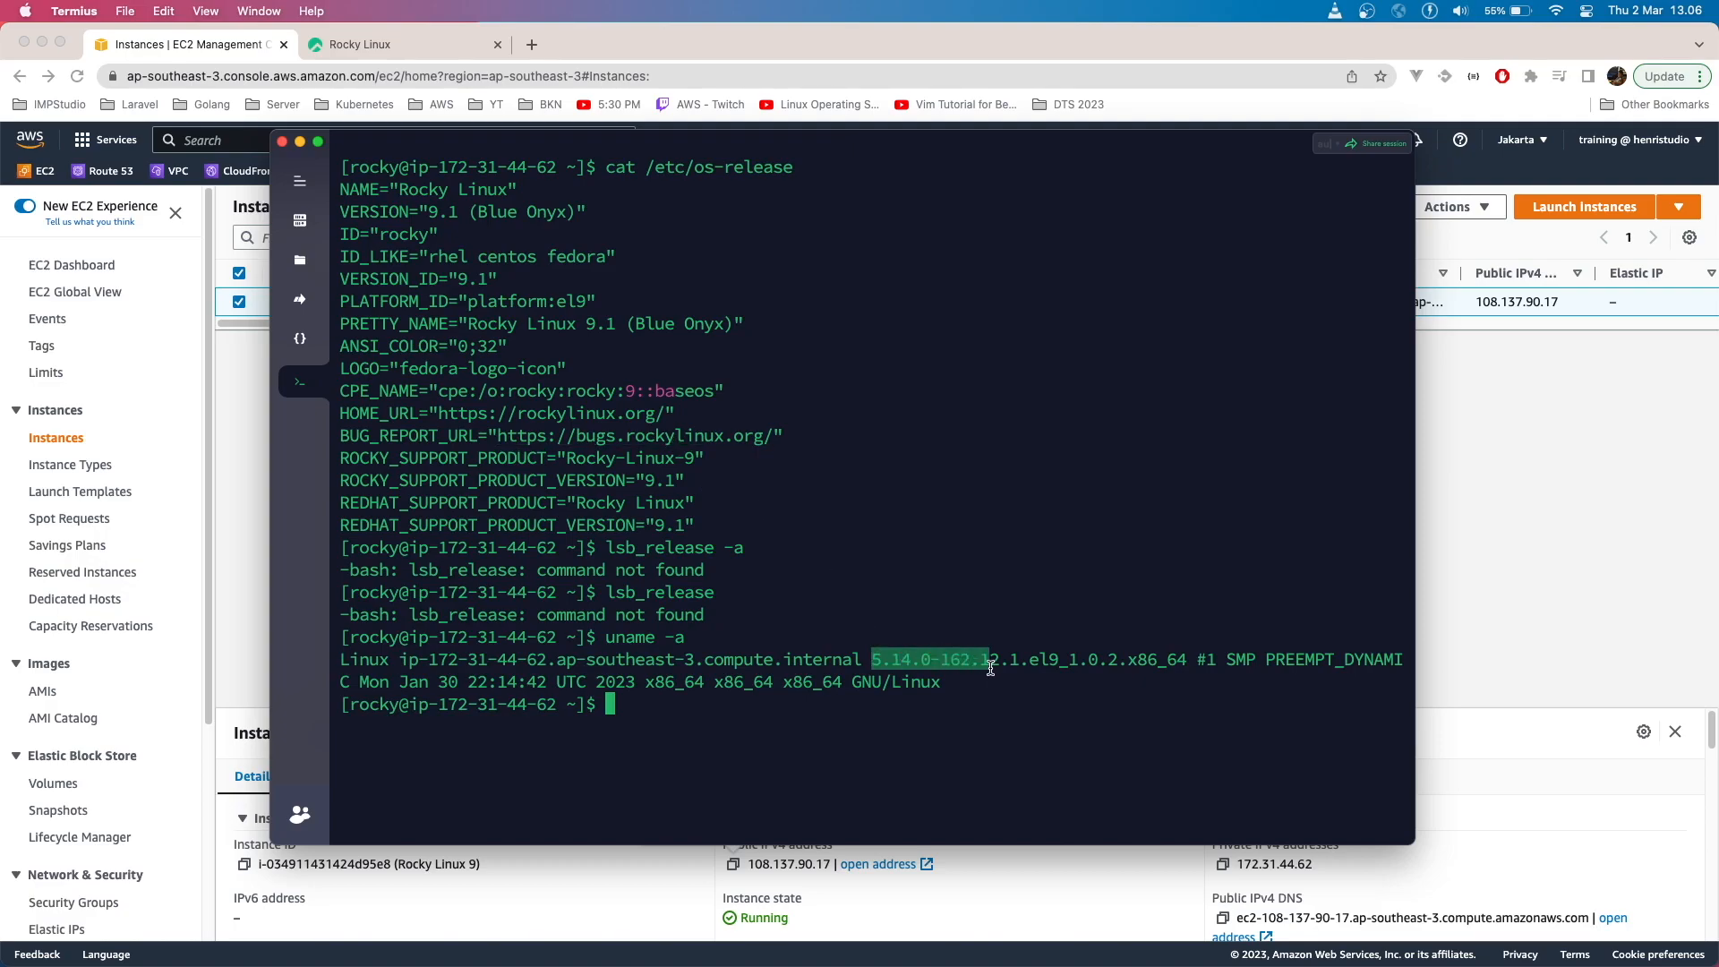
left_click(687, 702)
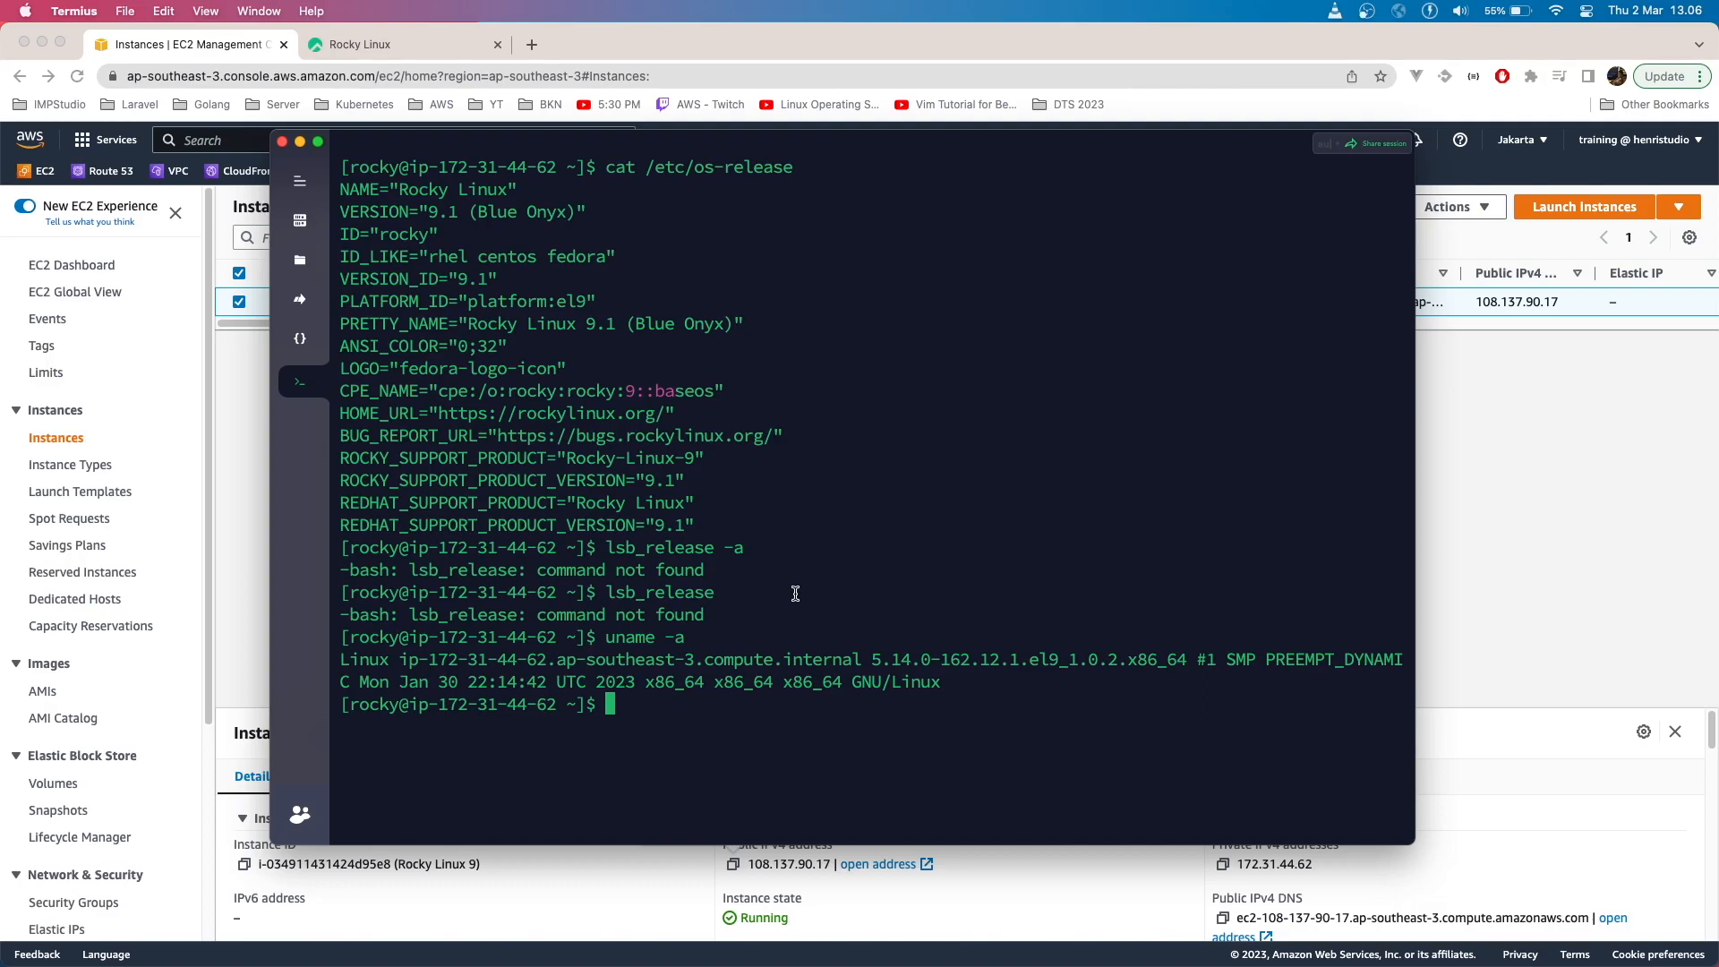
- Switch back to Chrome, glance at the Rocky Linux website and refresh the EC2 instances list to check the status
left_click(380, 49)
left_click(379, 49)
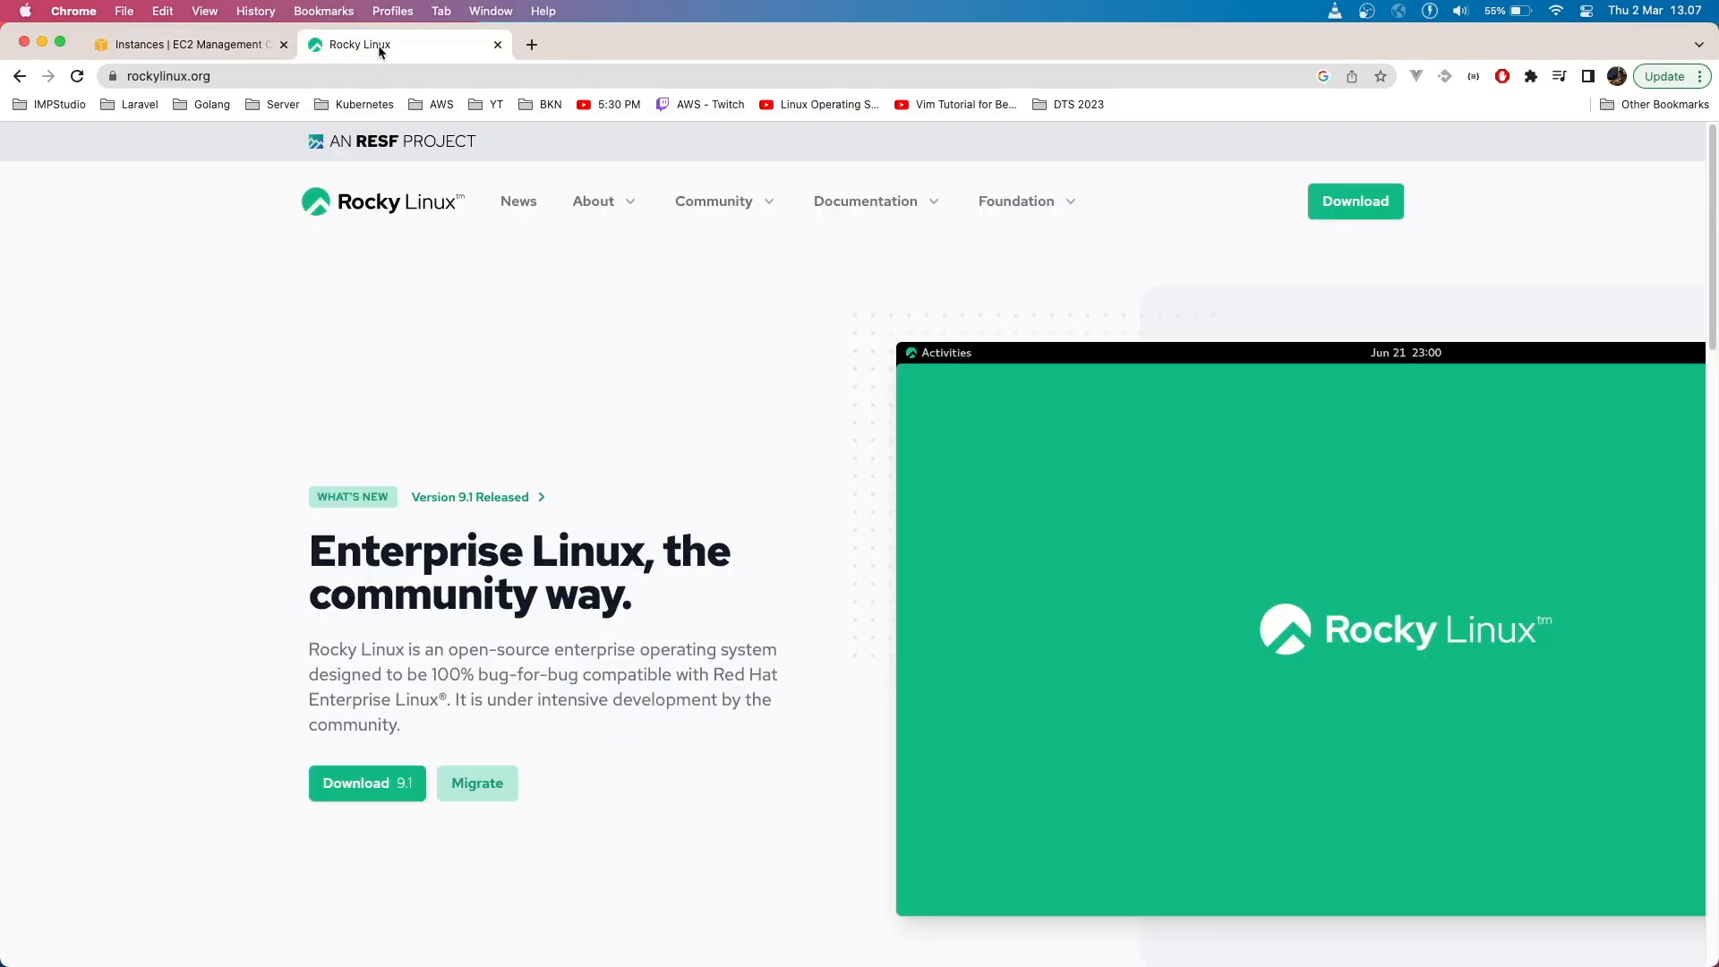
left_click(220, 51)
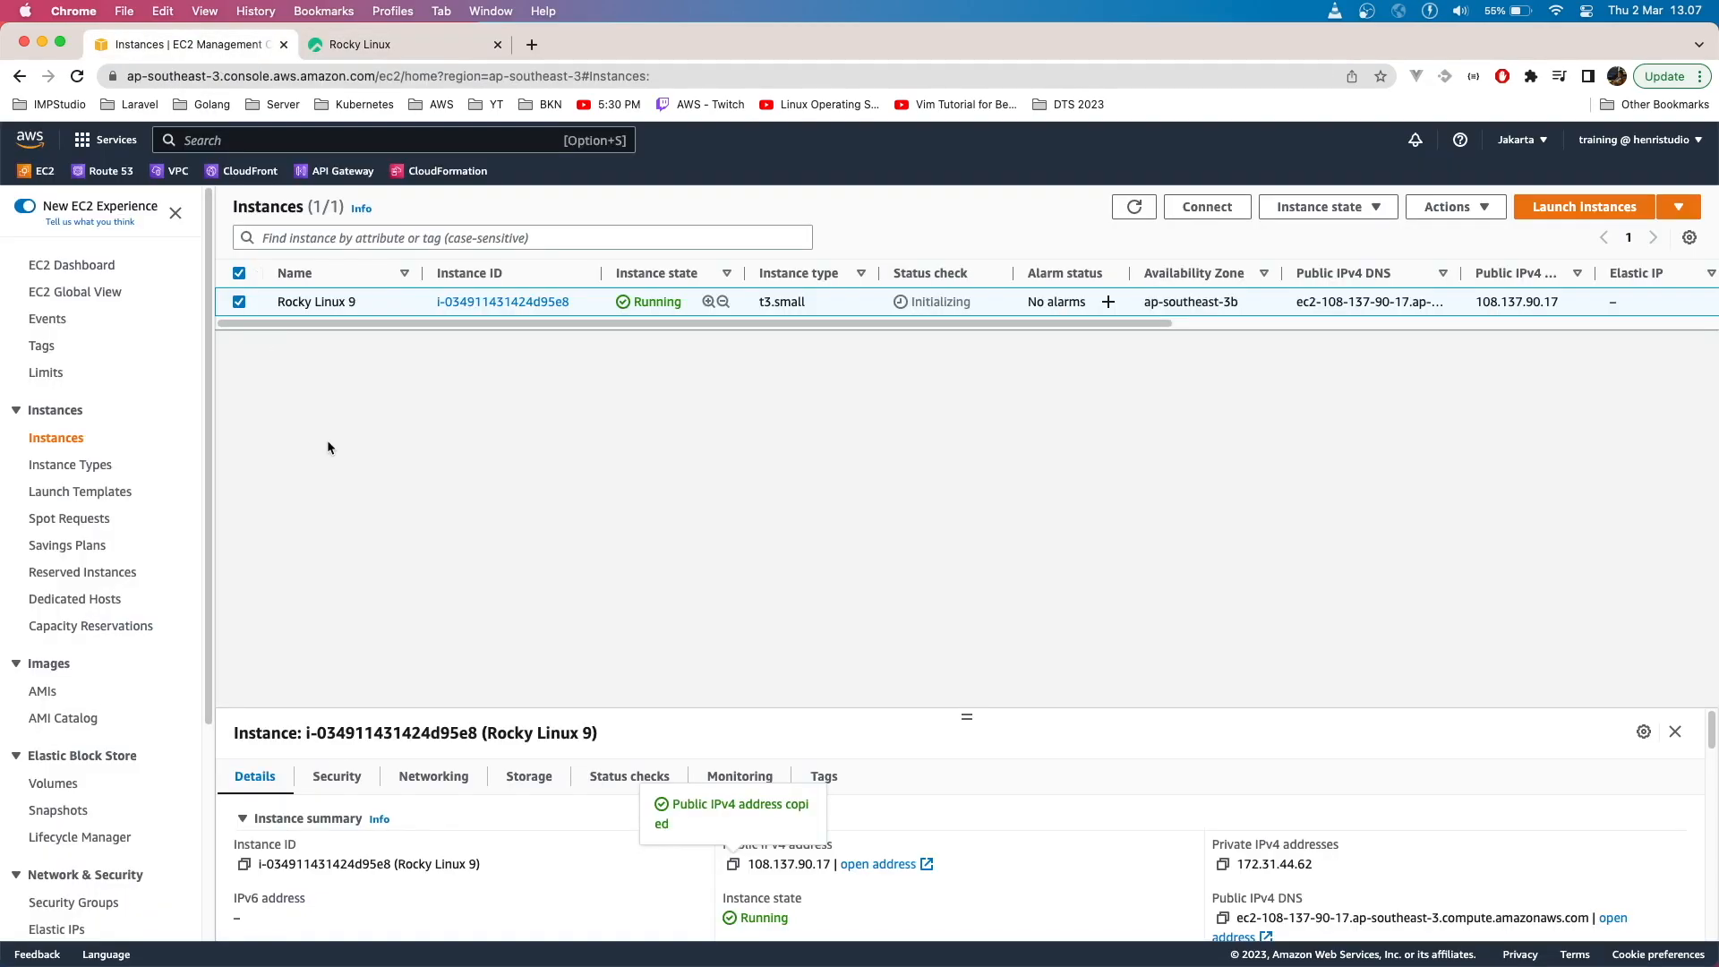
left_click(1134, 207)
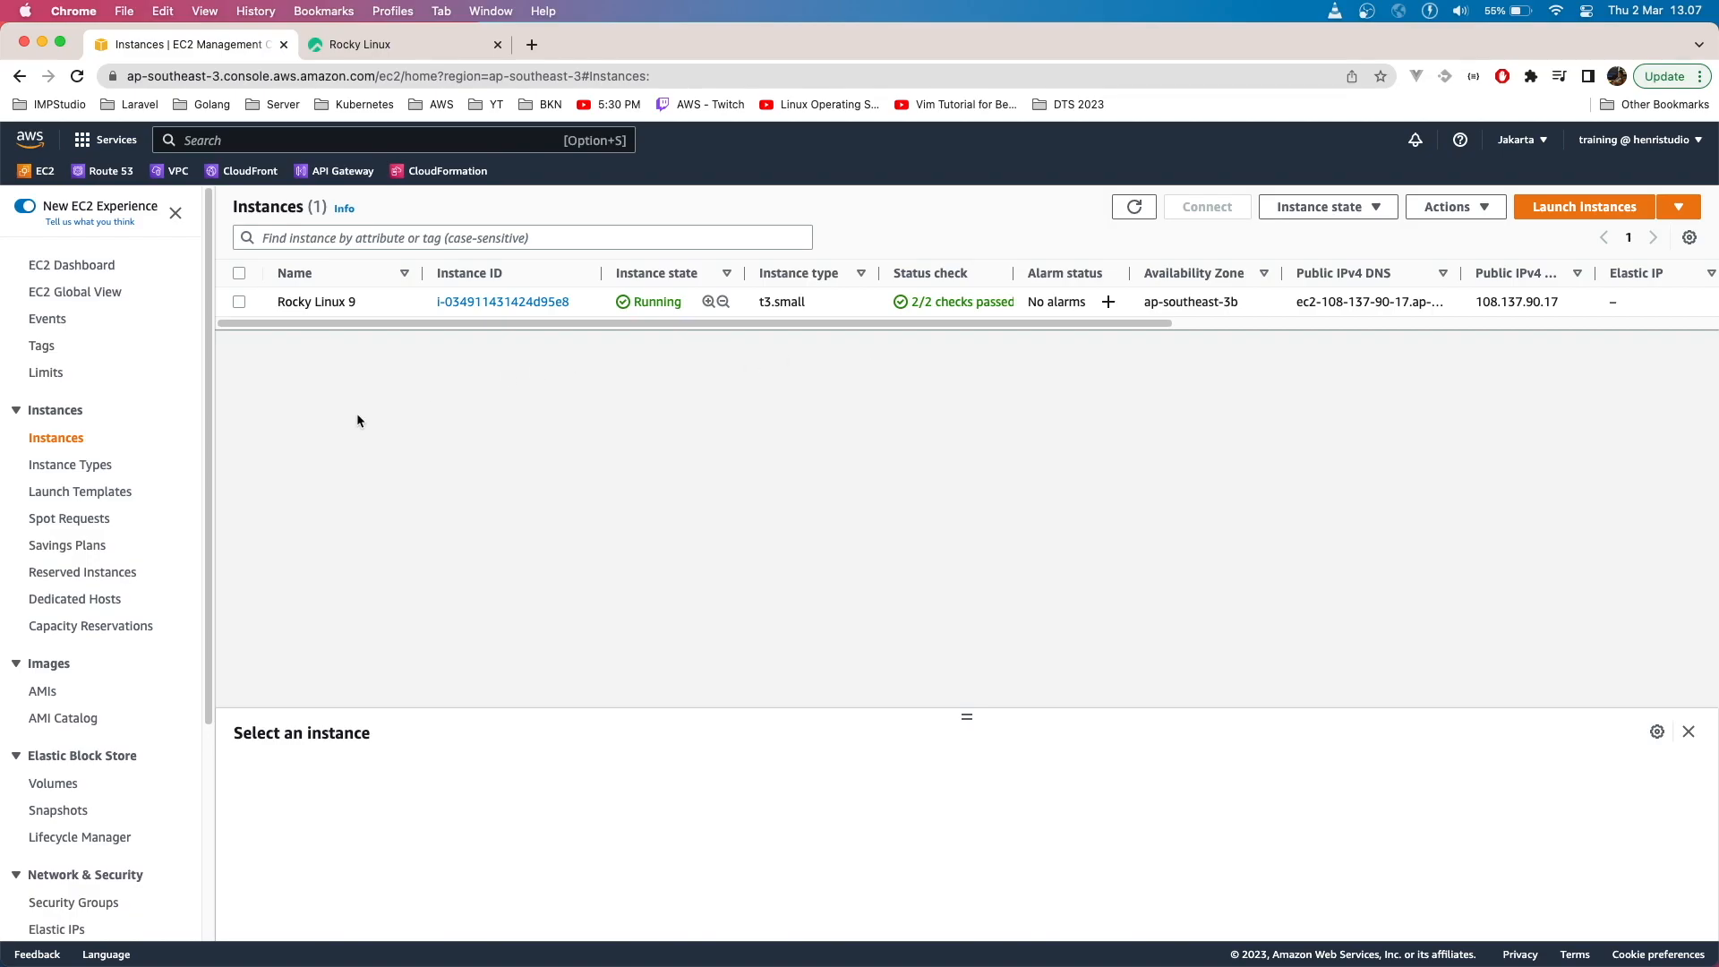
- Review the state actions available for the Rocky Linux 9 instance, including stopping and terminating, without applying any
left_click(239, 301)
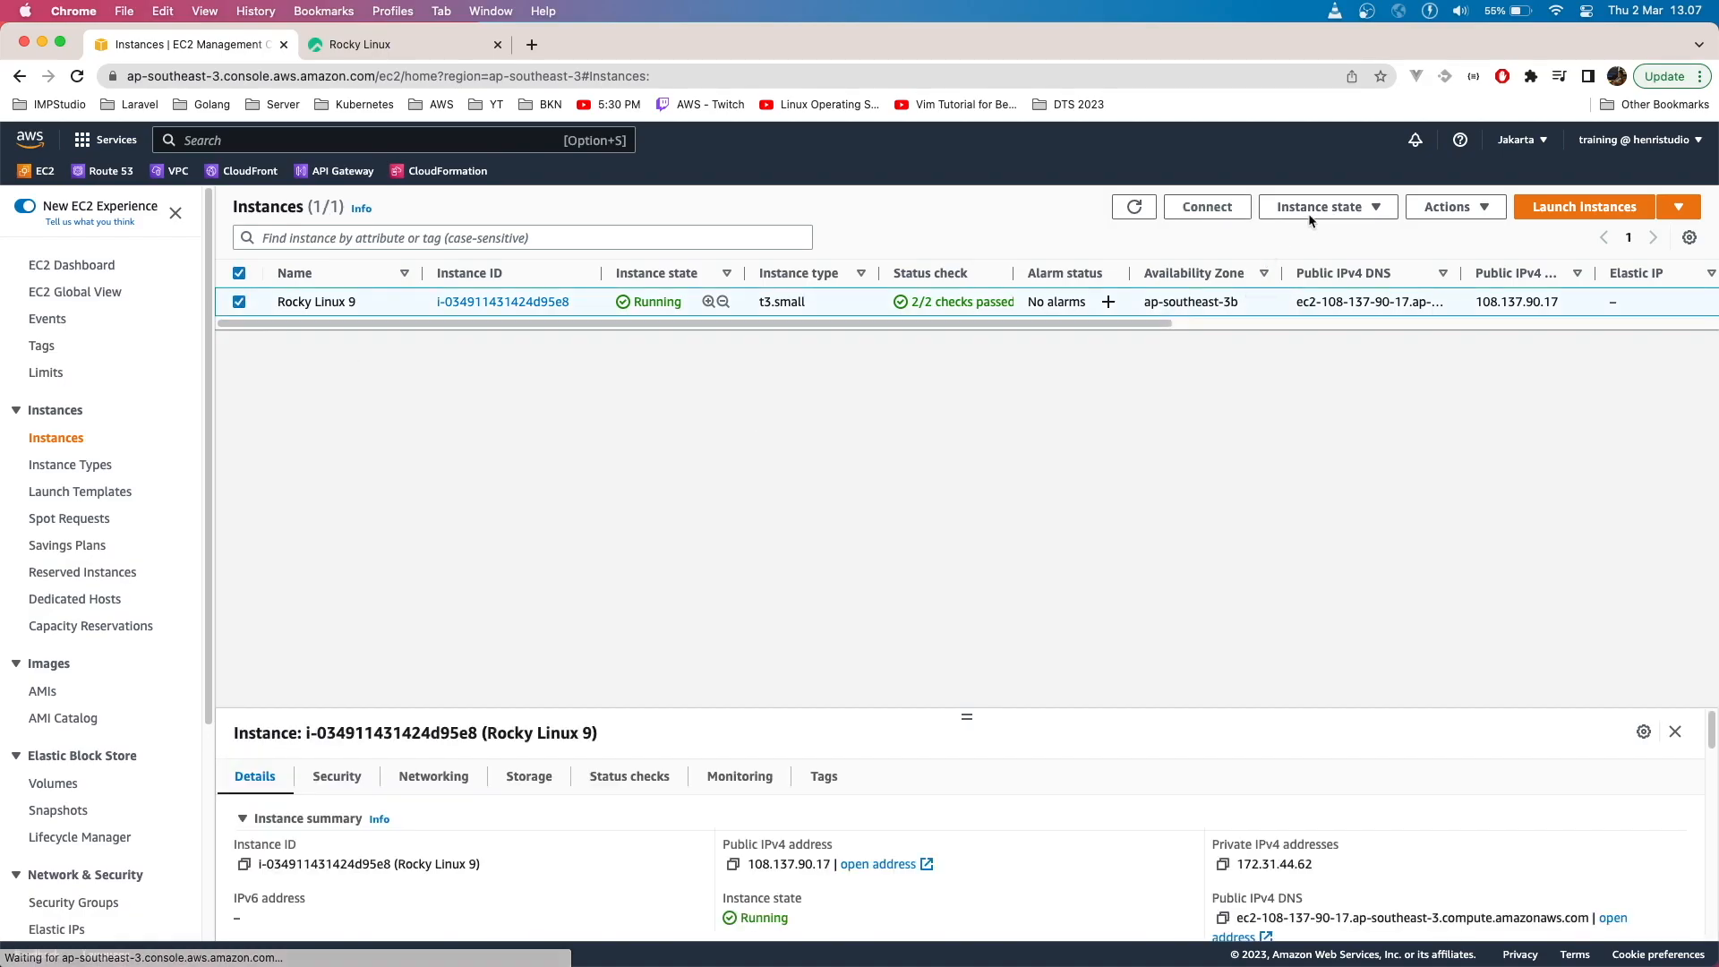
left_click(1367, 207)
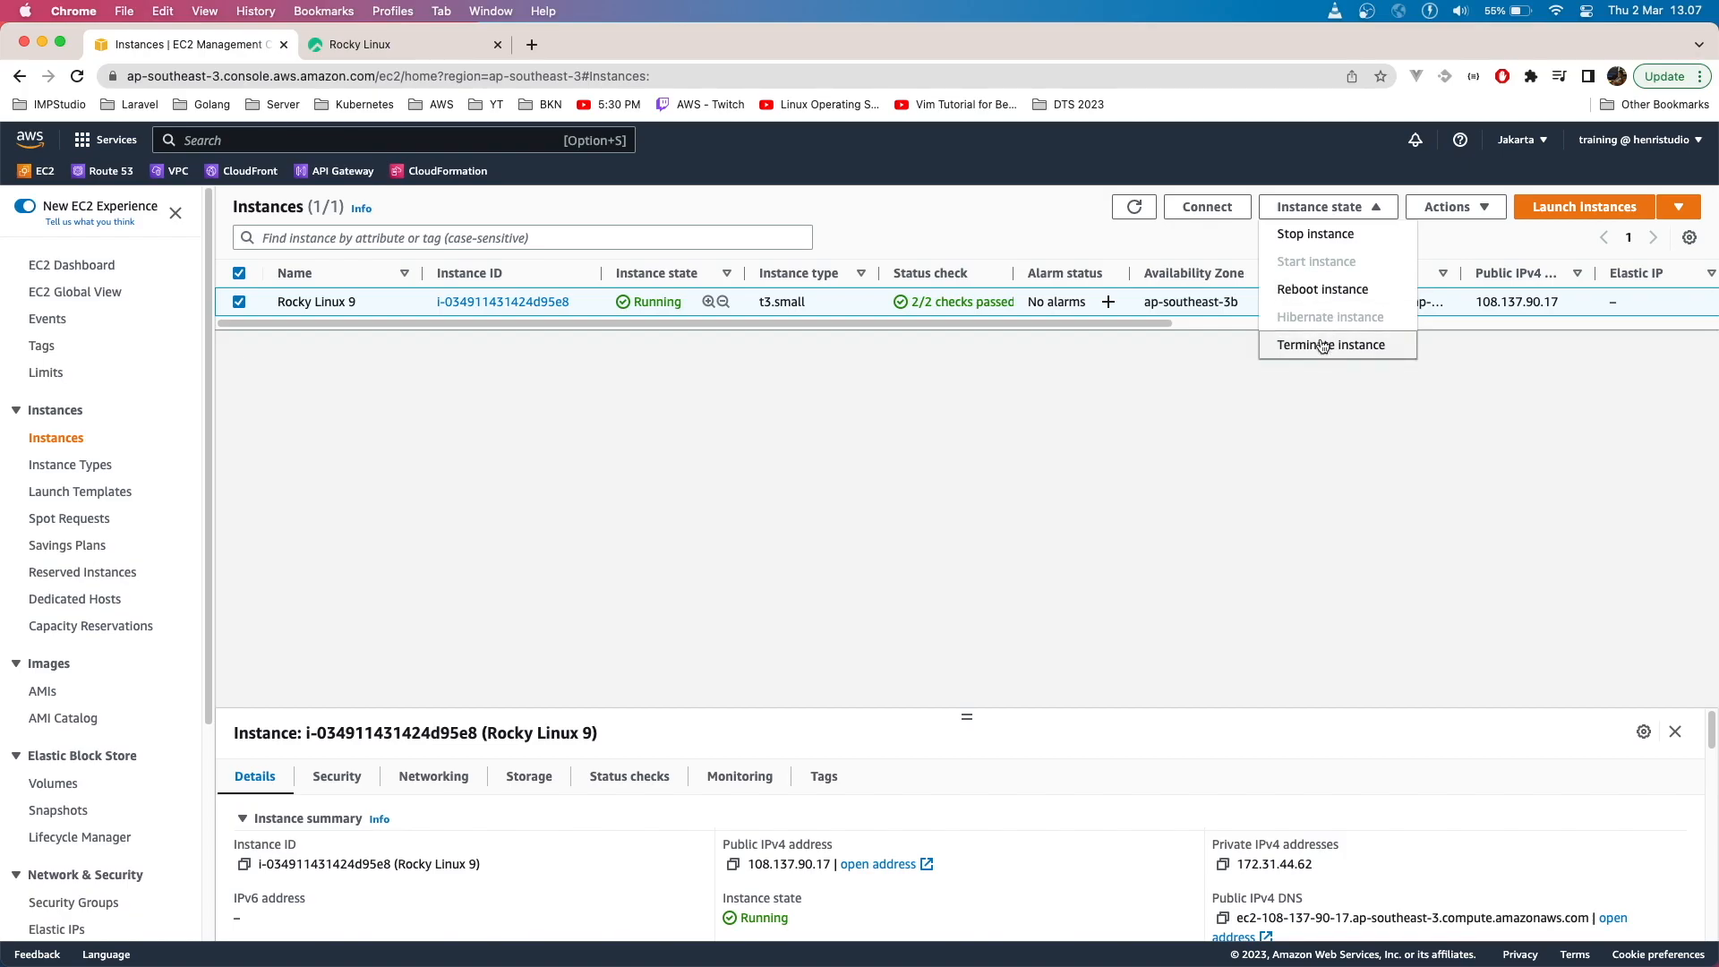
left_click(616, 534)
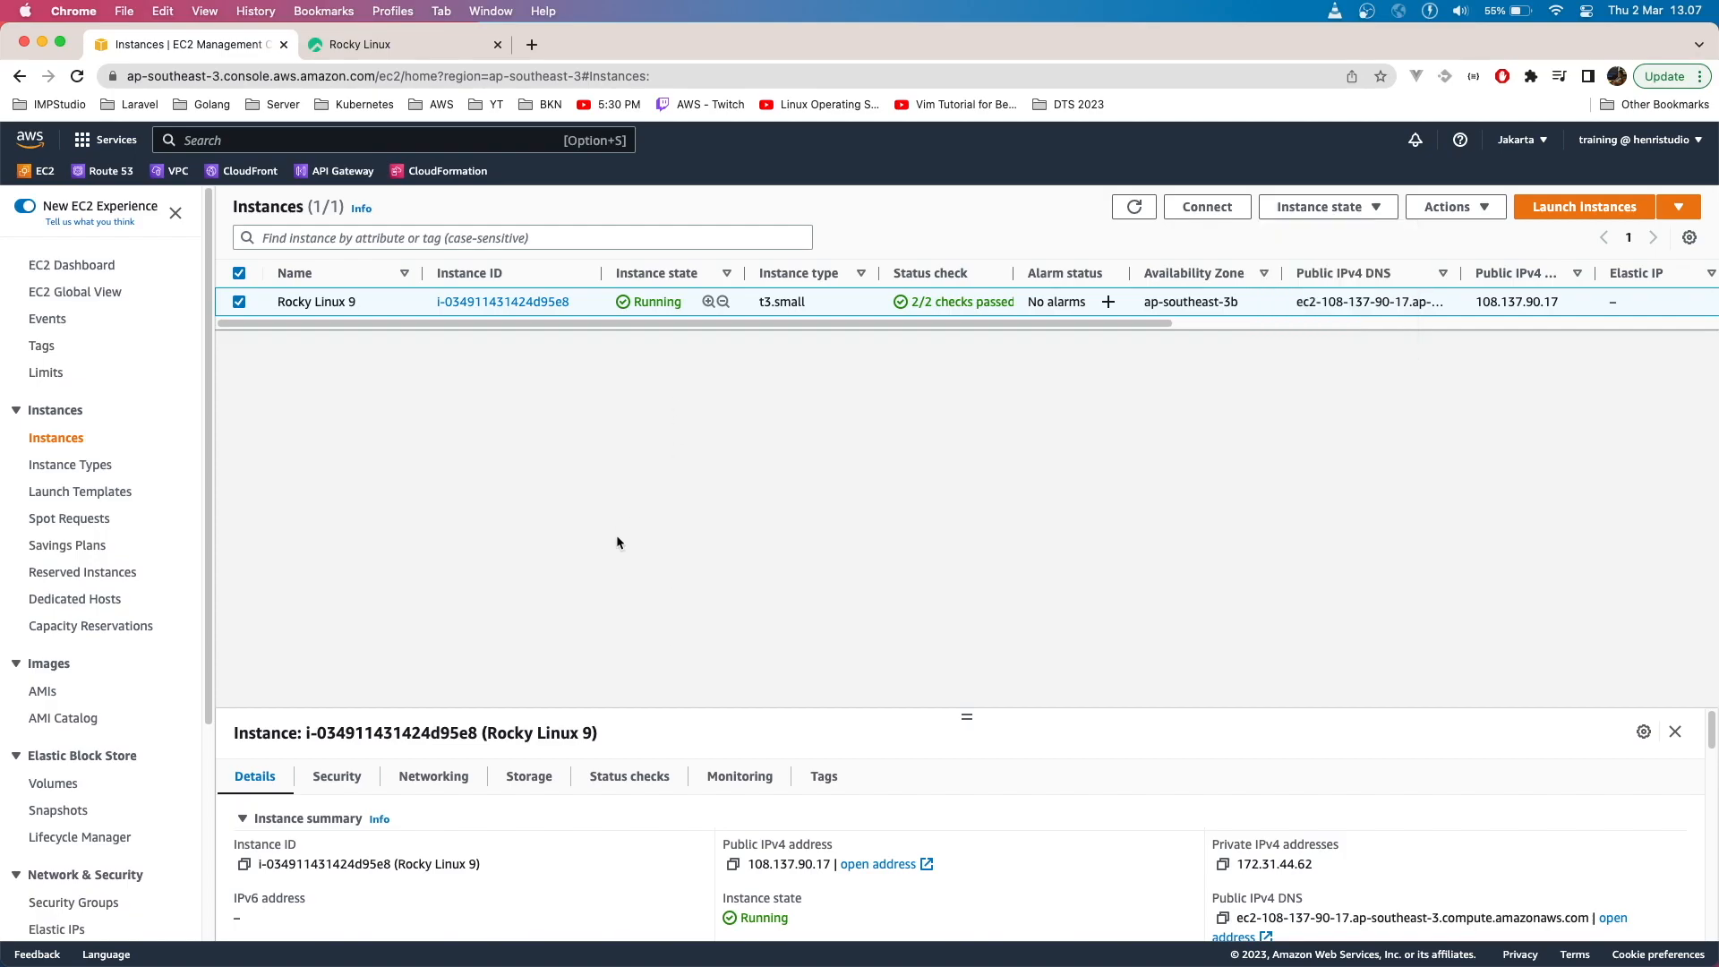